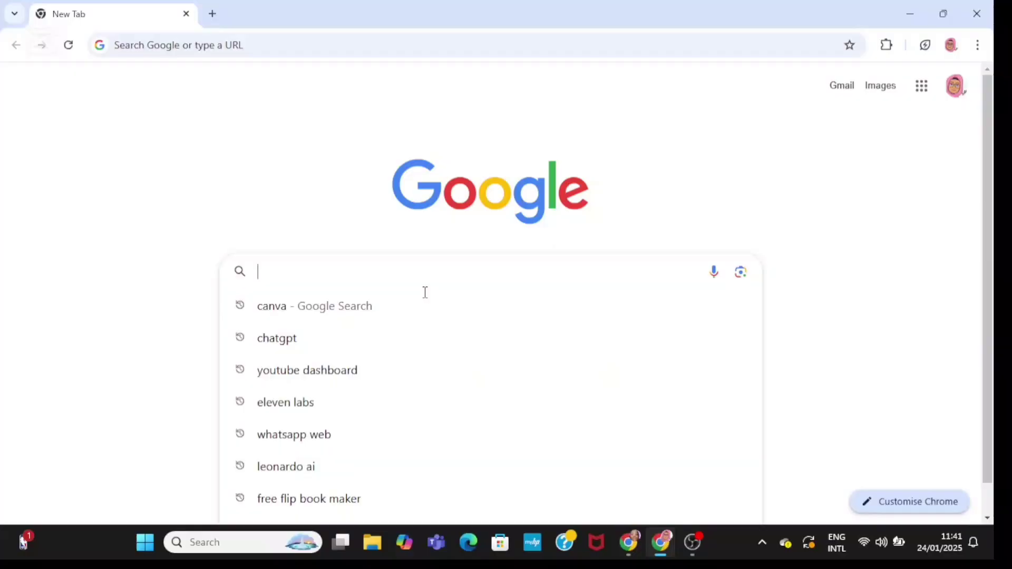
# - Open ChatGPT through a Google search and submit the pasted framework prompt for Disney-esque song lyrics about 5 domestic animals
pyautogui.click(336, 339)
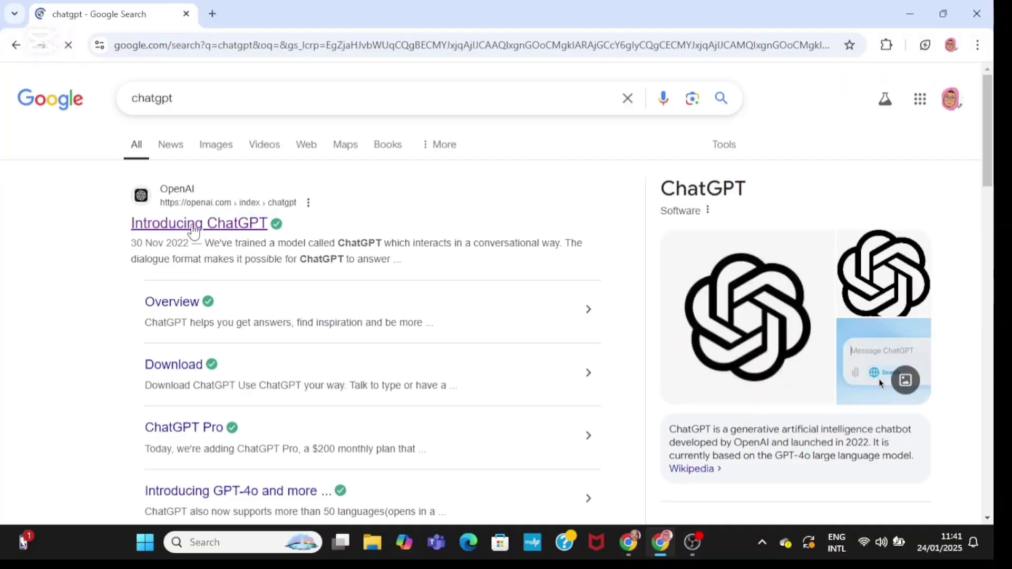
pyautogui.click(195, 224)
pyautogui.rightClick(334, 268)
pyautogui.click(388, 166)
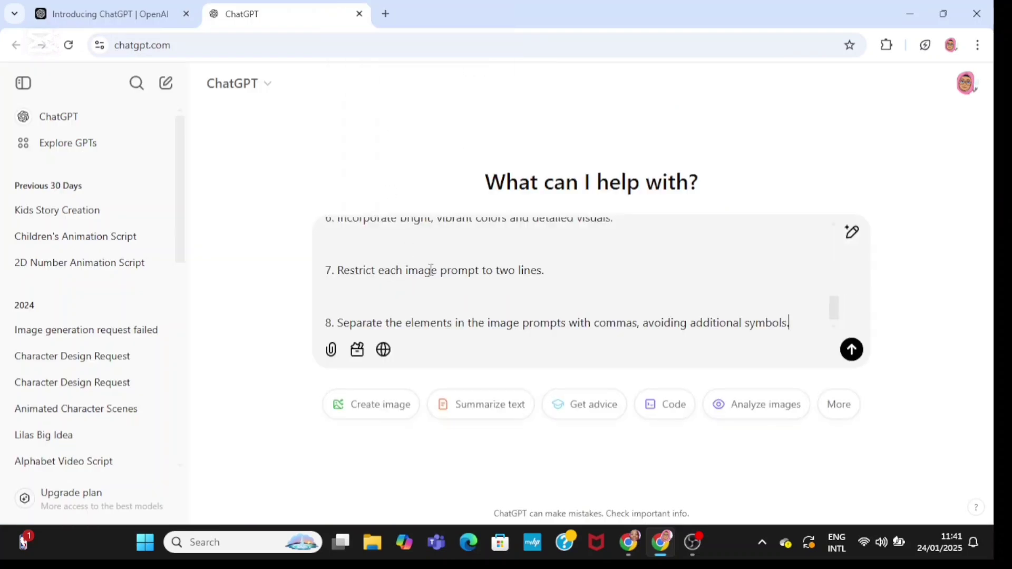
pyautogui.scroll(10, 580, 274)
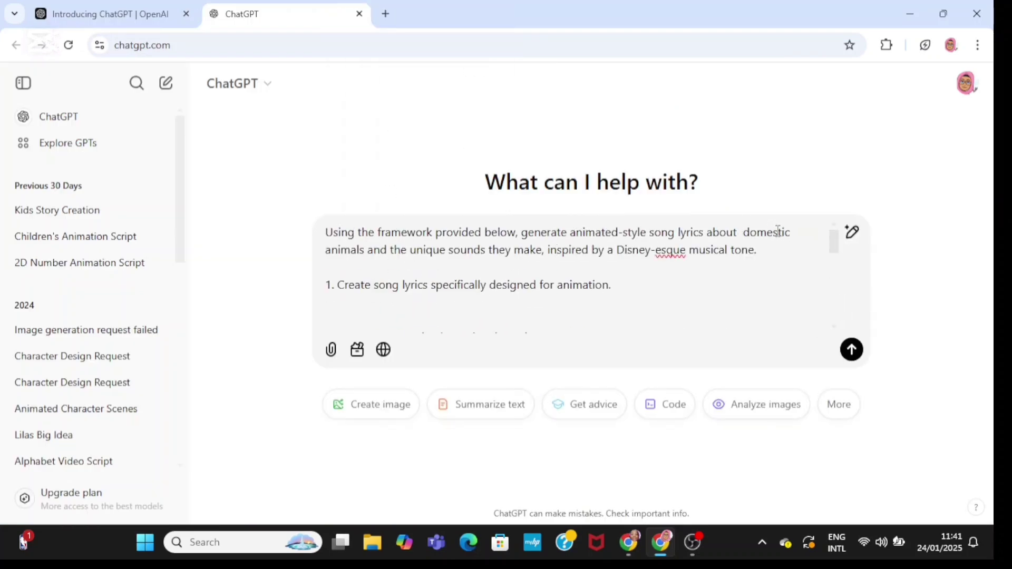
pyautogui.click(852, 352)
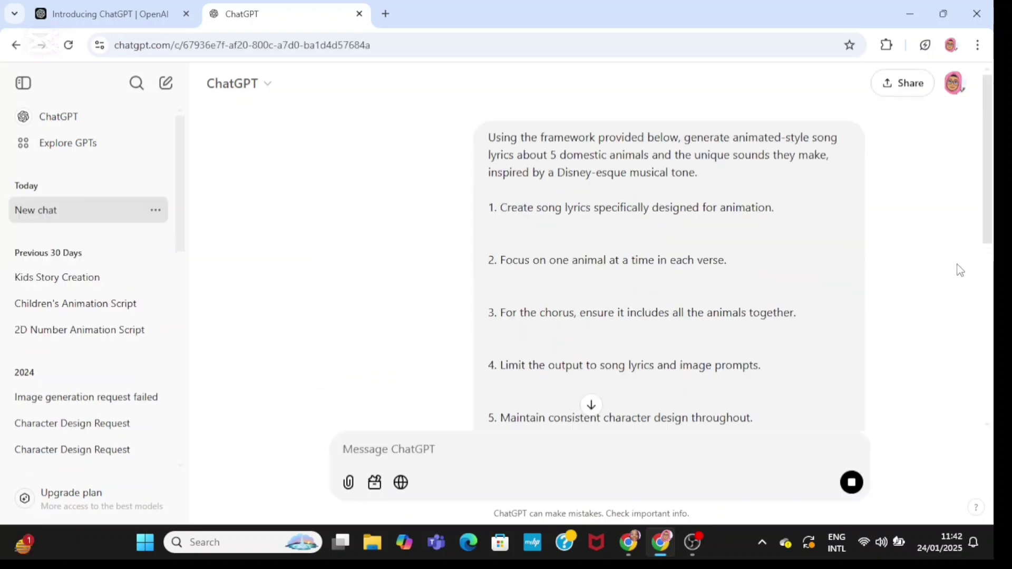
# - Reword the follow-up message to "Pls write a prompt for the all the domestic animals in one image" and send it
pyautogui.scroll(-6, 975, 239)
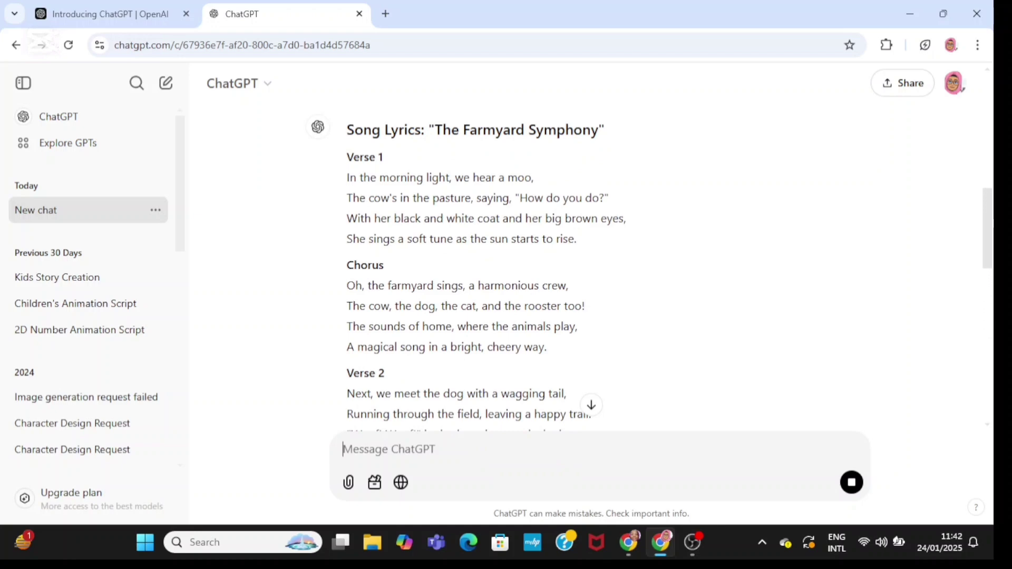
pyautogui.scroll(-5, 667, 280)
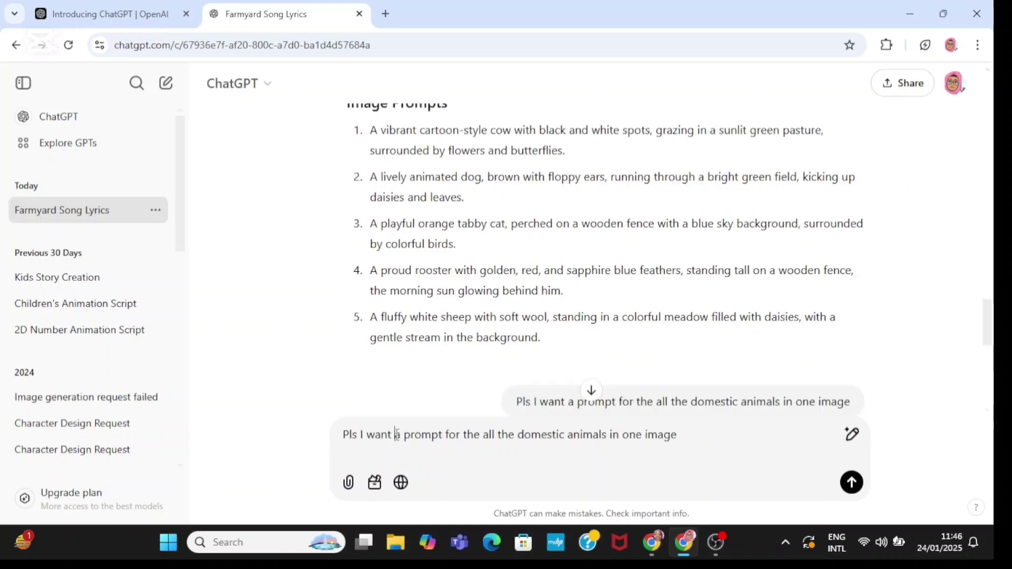
pyautogui.press('BackSpace')
pyautogui.press('BackSpace')
pyautogui.press('BackSpace')
pyautogui.press('BackSpace')
pyautogui.press('BackSpace')
pyautogui.press('BackSpace')
pyautogui.press('BackSpace')
pyautogui.press('Delete')
pyautogui.write('write a')
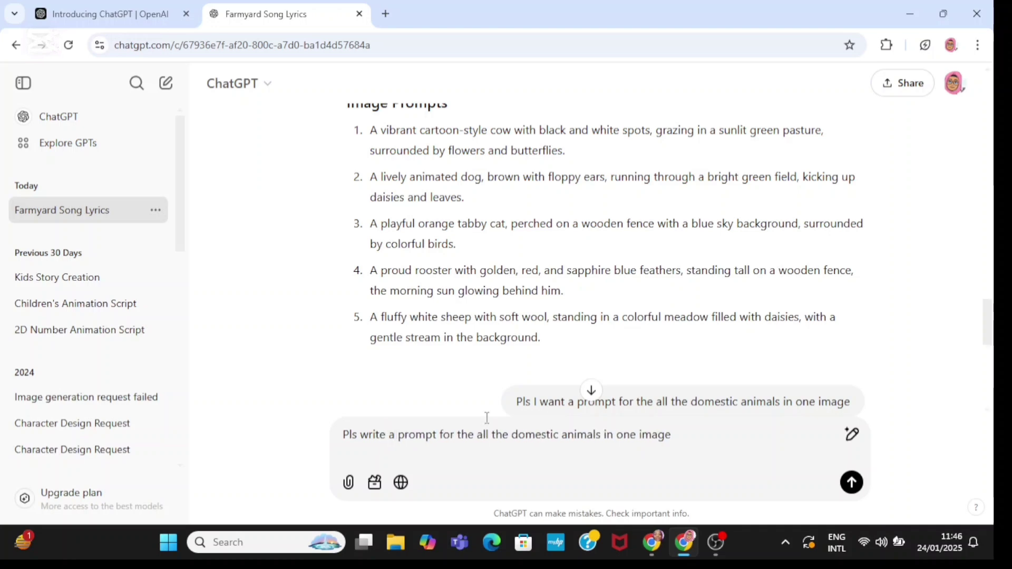
pyautogui.click(857, 490)
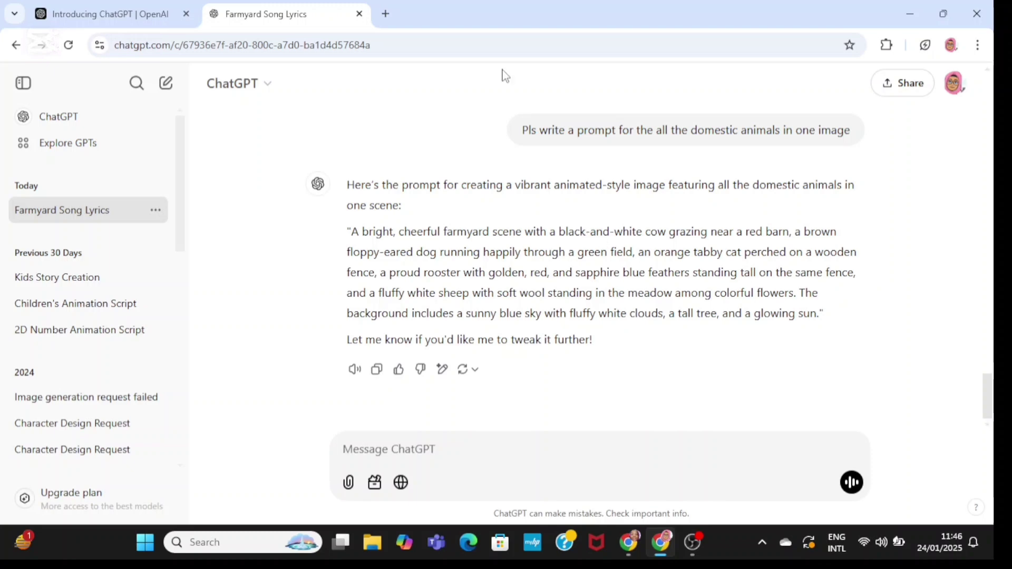
# - Open Canva in a new browser tab through a Google search and go to its Dream Lab image generator
pyautogui.click(386, 14)
pyautogui.click(393, 269)
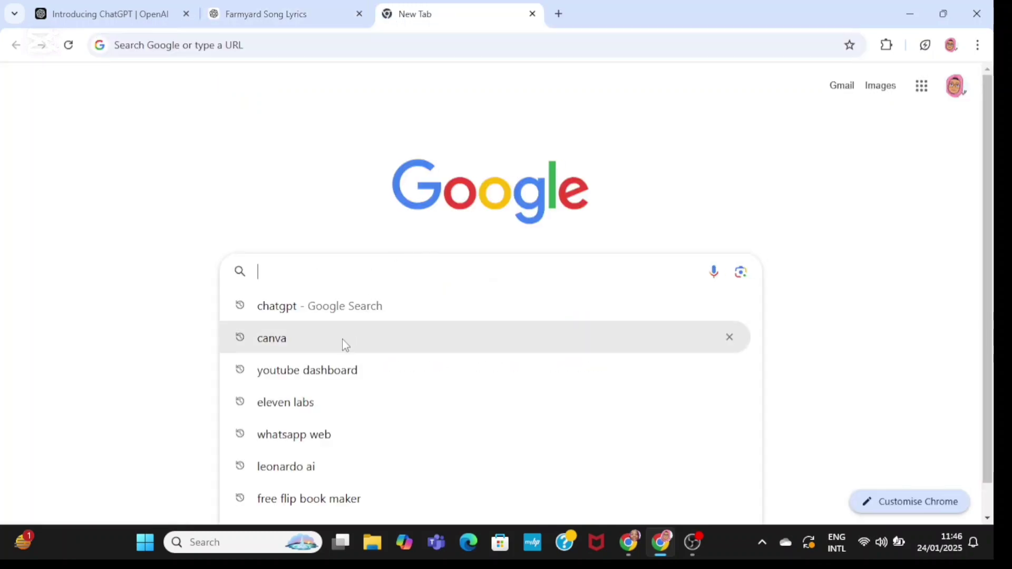
pyautogui.click(343, 338)
pyautogui.click(232, 225)
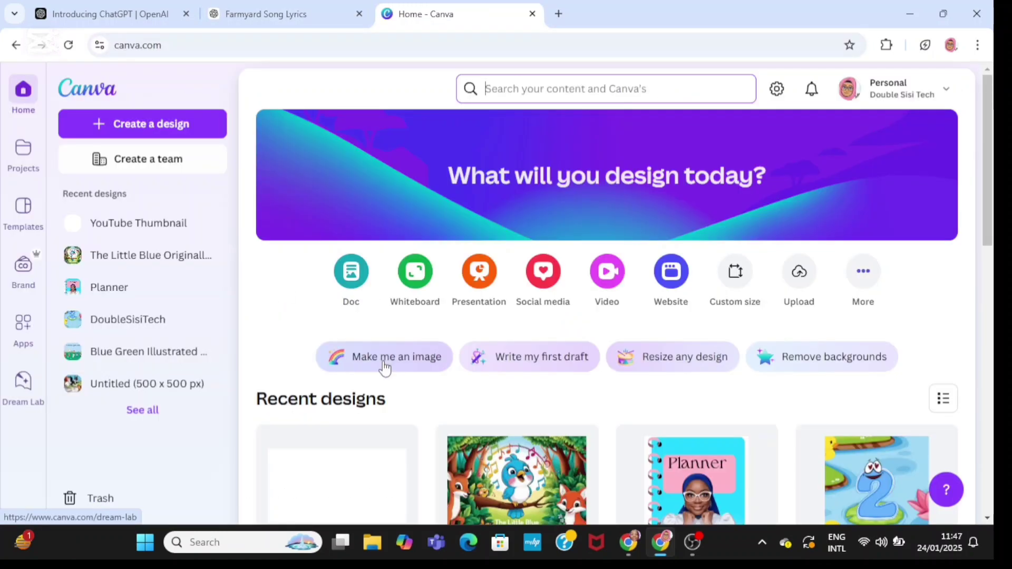
pyautogui.click(386, 367)
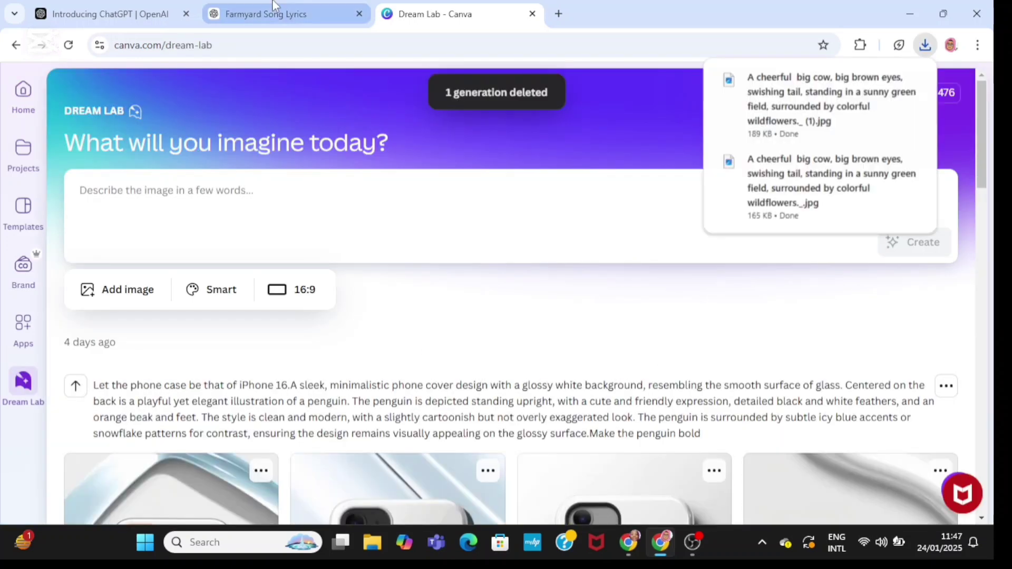
# - Copy the first image prompt, describing the cartoon-style cow in a sunlit pasture, from the ChatGPT reply
pyautogui.click(279, 12)
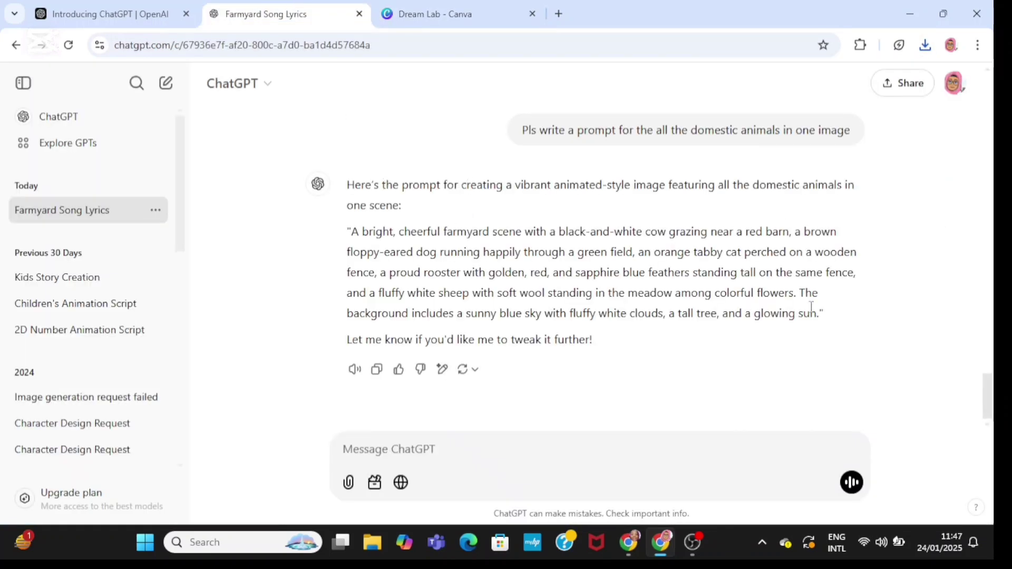
pyautogui.moveTo(989, 395); pyautogui.dragTo(989, 296)
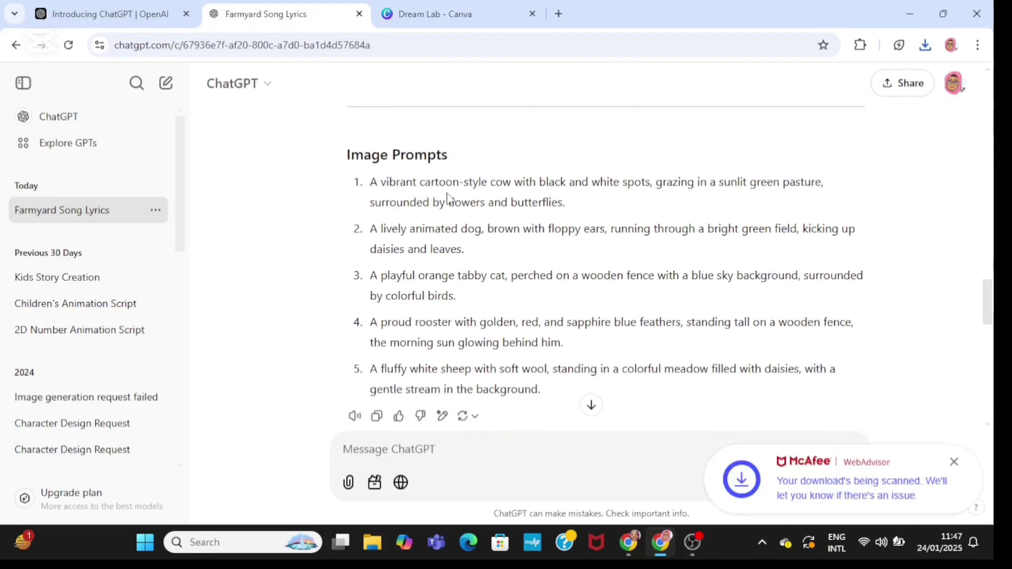
pyautogui.doubleClick(475, 183)
pyautogui.tripleClick(479, 182)
pyautogui.rightClick(487, 194)
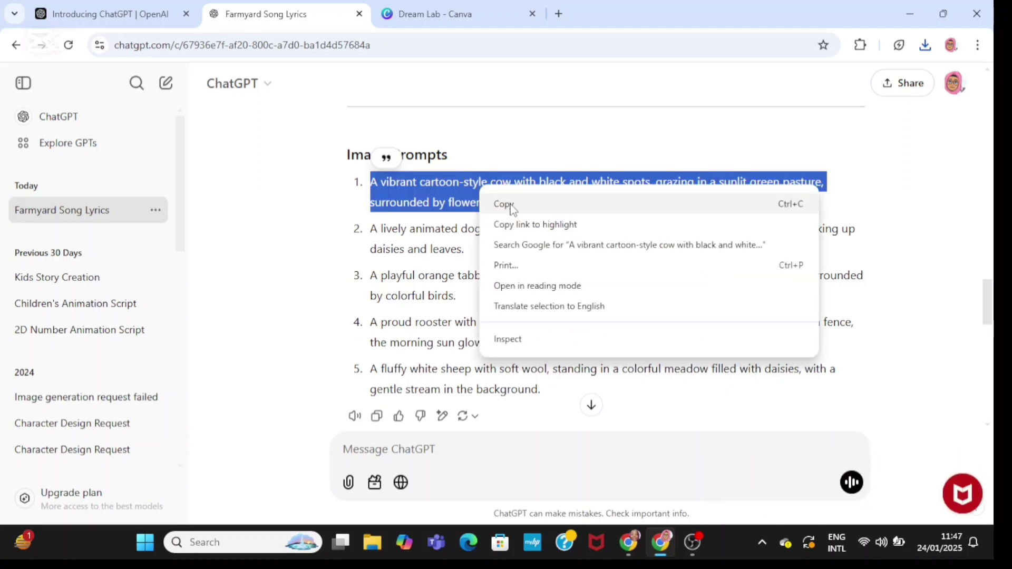
pyautogui.click(503, 203)
# - Paste the cow prompt into Canva Dream Lab and generate the images in 16:9
pyautogui.click(464, 19)
pyautogui.rightClick(363, 193)
pyautogui.click(380, 354)
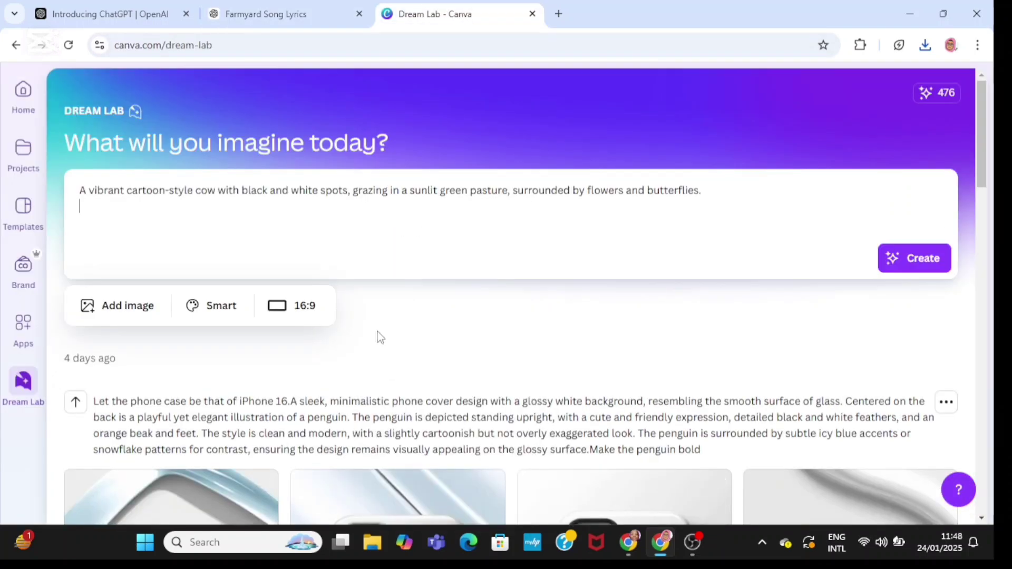
pyautogui.click(915, 258)
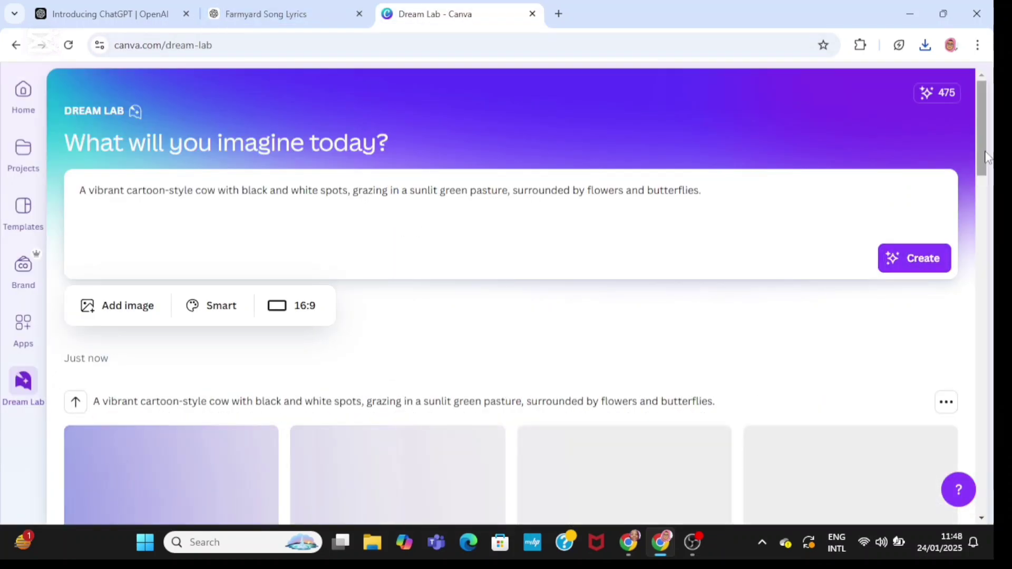
# - Preview the second and fourth generated cow images and download the second one
pyautogui.moveTo(985, 153); pyautogui.dragTo(990, 181)
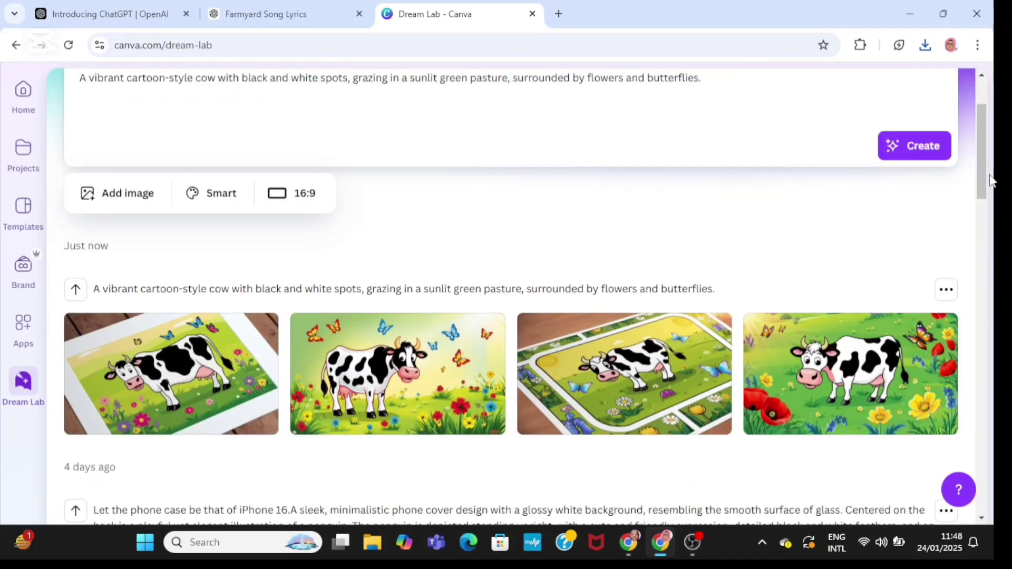
pyautogui.click(376, 390)
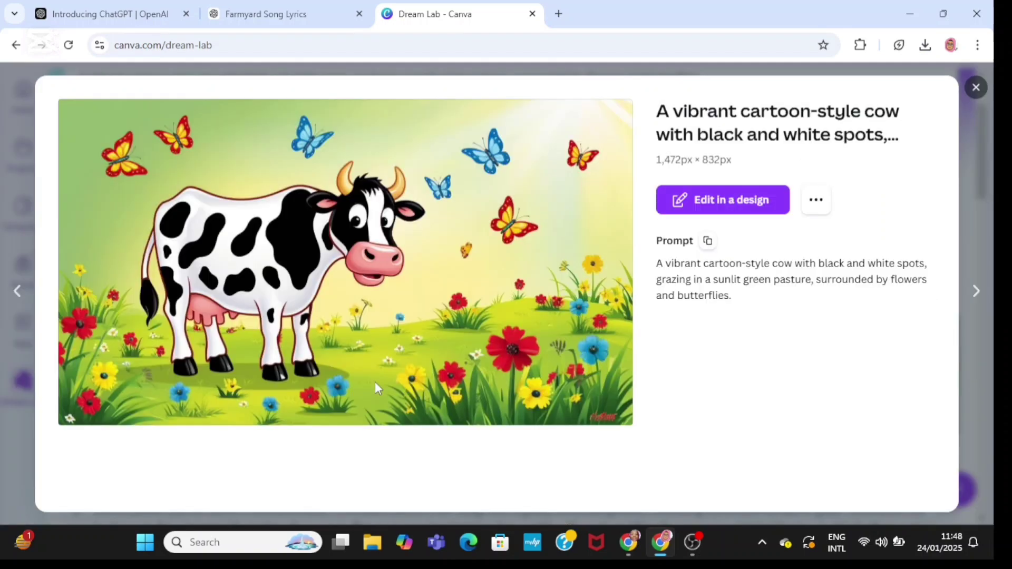
pyautogui.press('Escape')
pyautogui.click(833, 368)
pyautogui.click(975, 88)
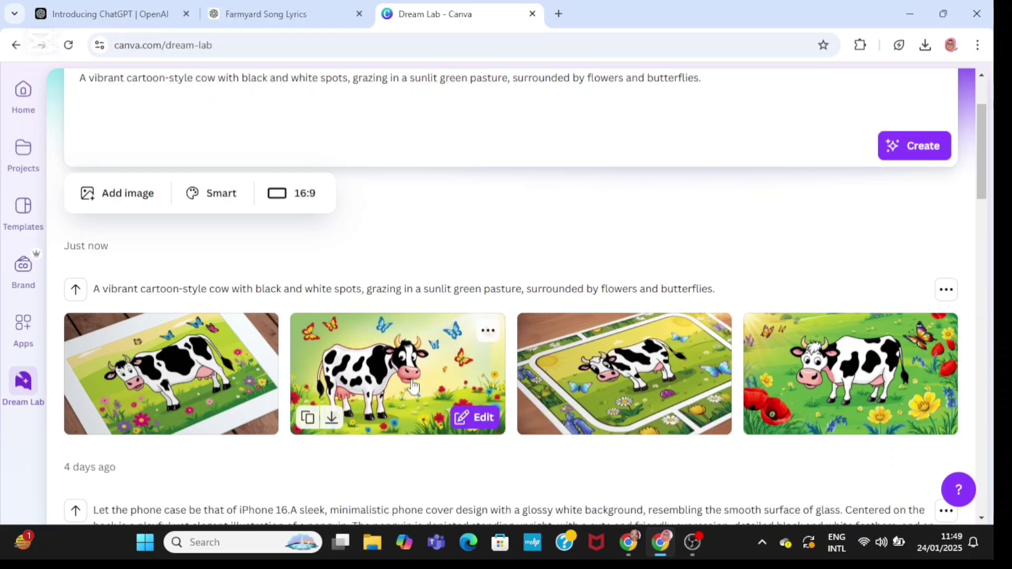
pyautogui.click(413, 384)
pyautogui.click(816, 200)
pyautogui.click(836, 296)
# - Copy the second image prompt, the lively animated dog, from ChatGPT and return to the Dream Lab results
pyautogui.click(267, 12)
pyautogui.tripleClick(414, 232)
pyautogui.rightClick(414, 232)
pyautogui.click(421, 249)
pyautogui.click(435, 14)
pyautogui.click(975, 88)
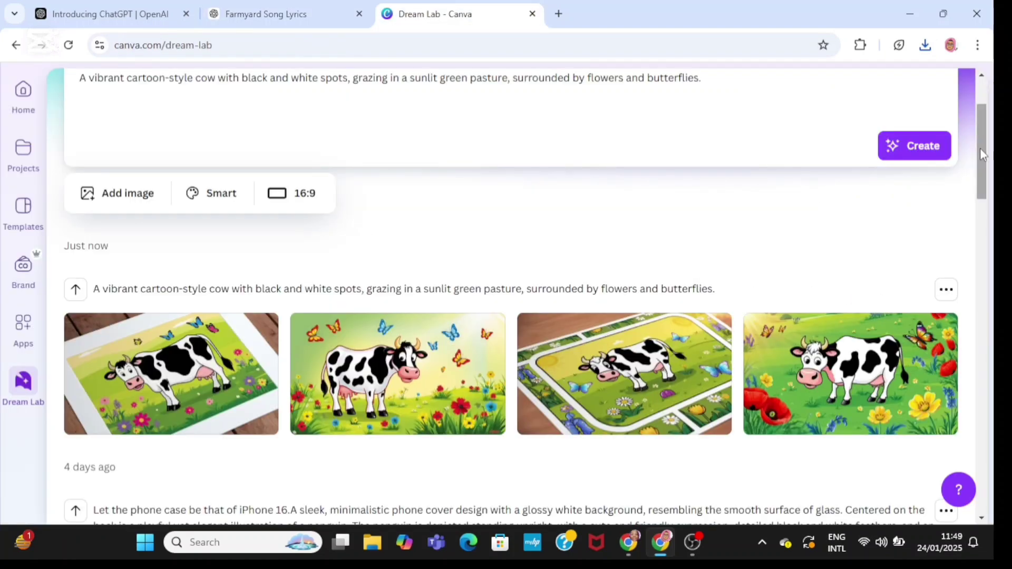
# - Replace the cow prompt in Dream Lab with the copied dog prompt and generate the images
pyautogui.scroll(3, 979, 148)
pyautogui.tripleClick(504, 190)
pyautogui.rightClick(506, 190)
pyautogui.click(530, 304)
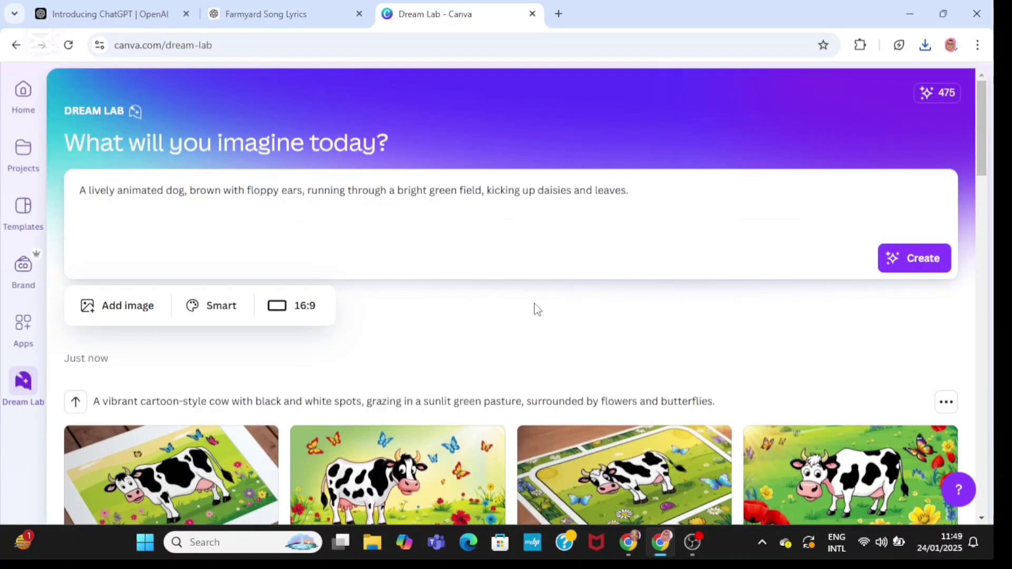
pyautogui.click(903, 261)
# - Generate another set of images from the same dog prompt and open the first image of the earlier dog set
pyautogui.scroll(-3, 984, 167)
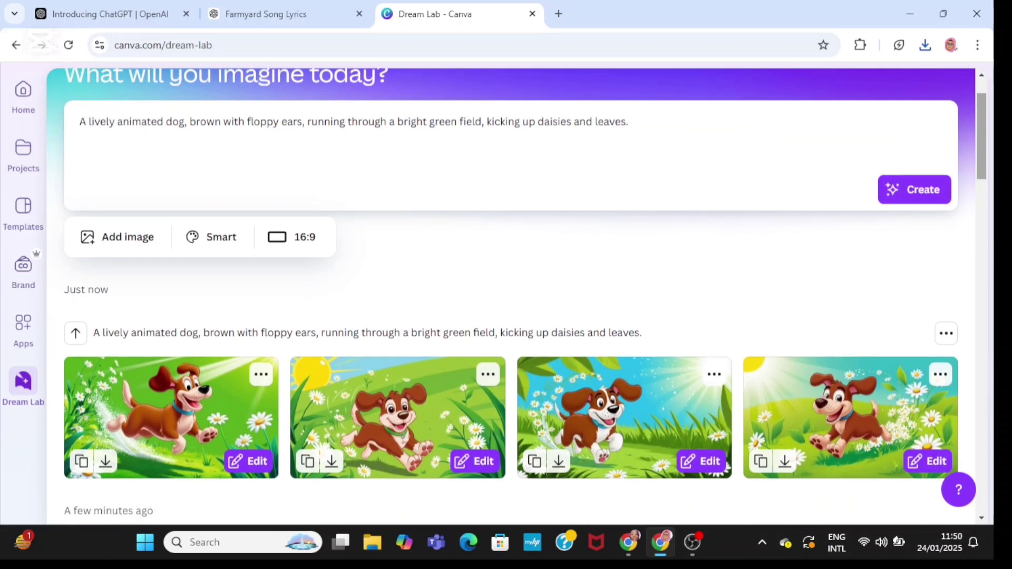
pyautogui.click(924, 191)
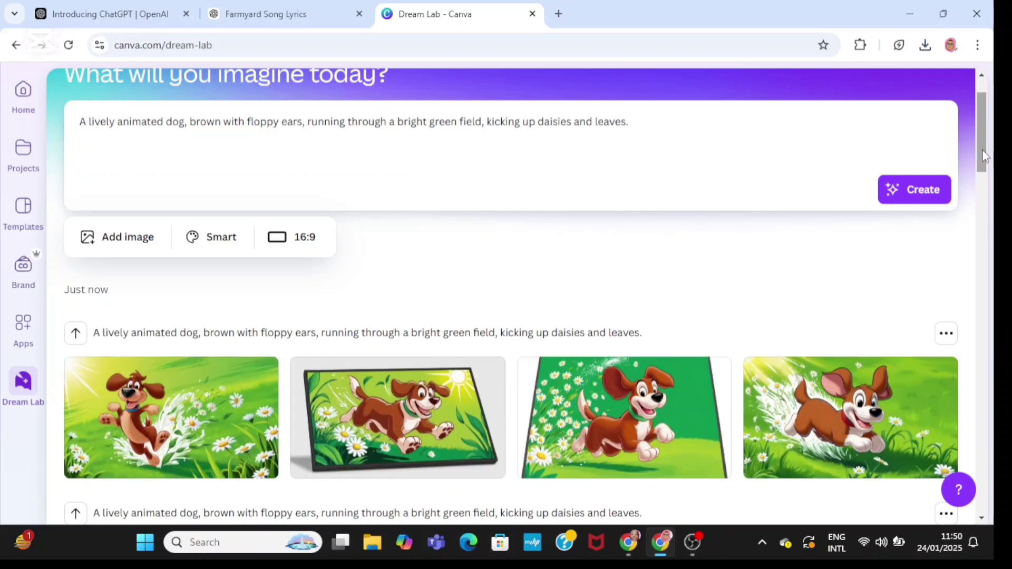
pyautogui.scroll(-5, 478, 282)
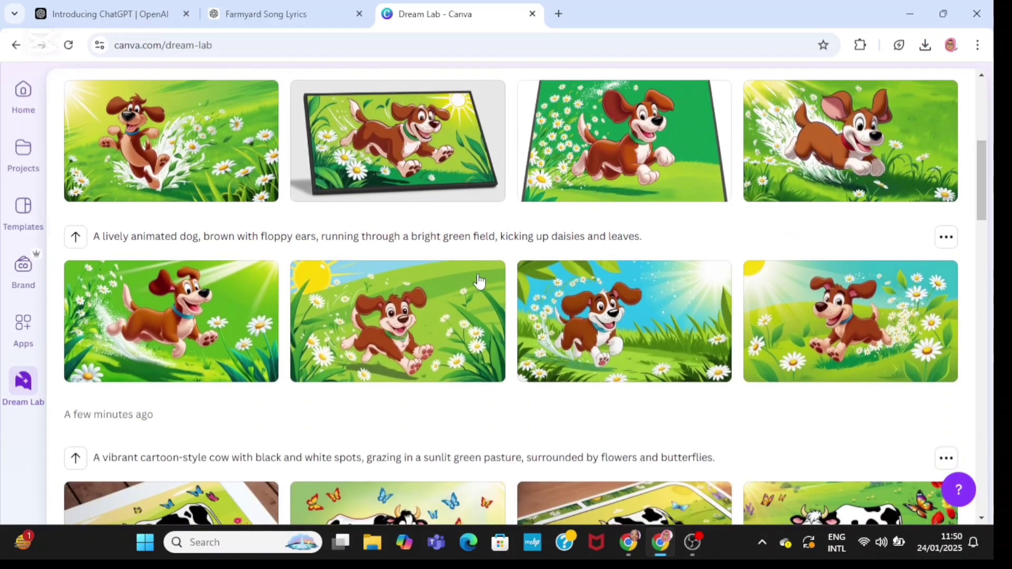
pyautogui.click(169, 336)
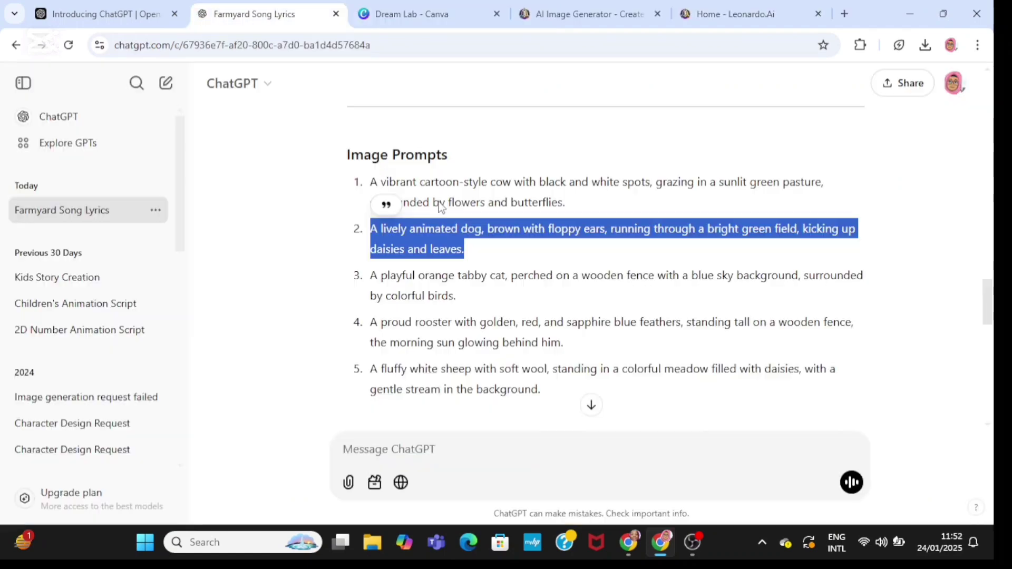
# - Copy the cow image prompt from ChatGPT and use it to replace the existing prompt in Leonardo.Ai Image Creation
pyautogui.tripleClick(451, 198)
pyautogui.rightClick(457, 203)
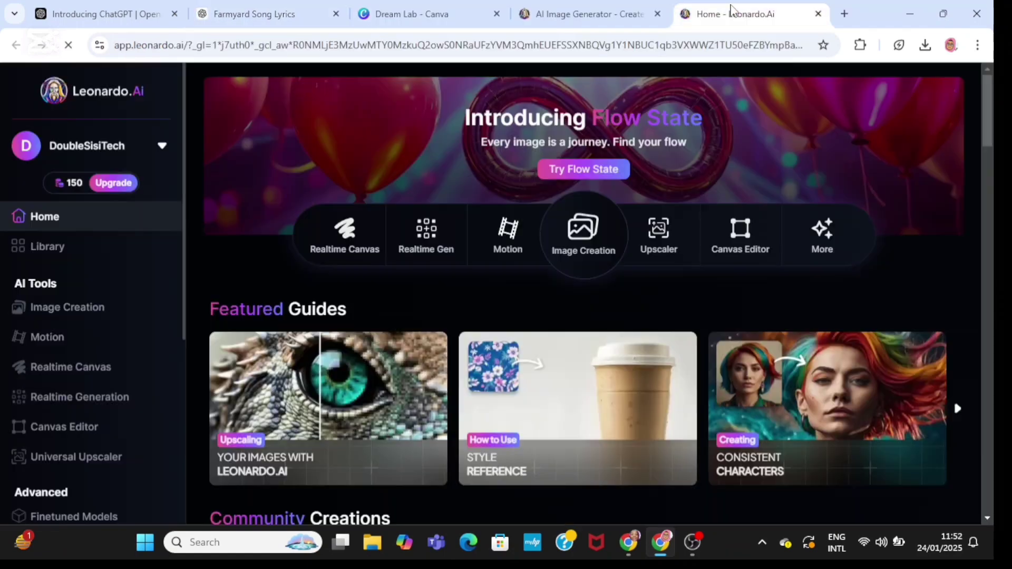
pyautogui.click(575, 233)
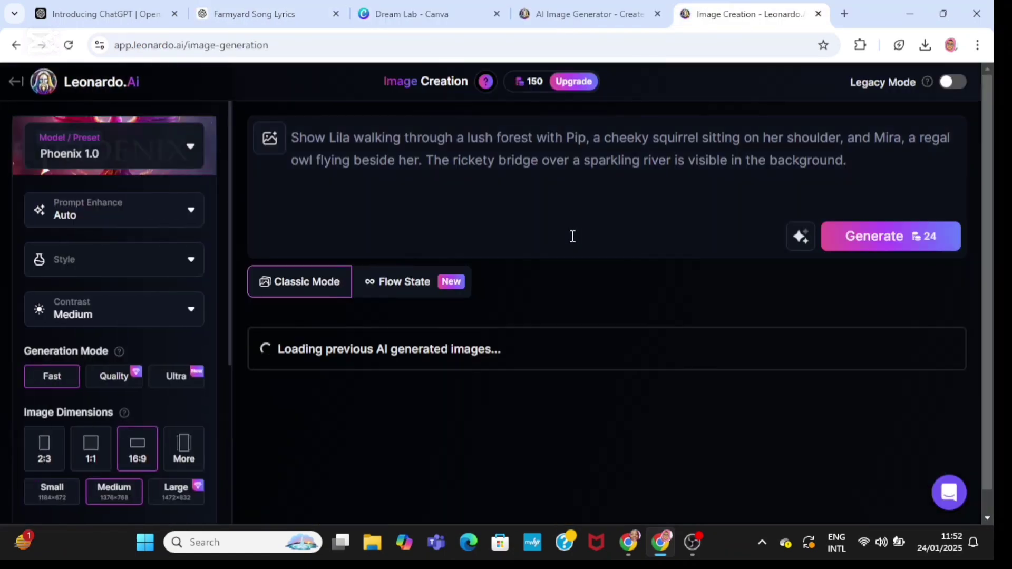
pyautogui.tripleClick(523, 159)
pyautogui.rightClick(522, 160)
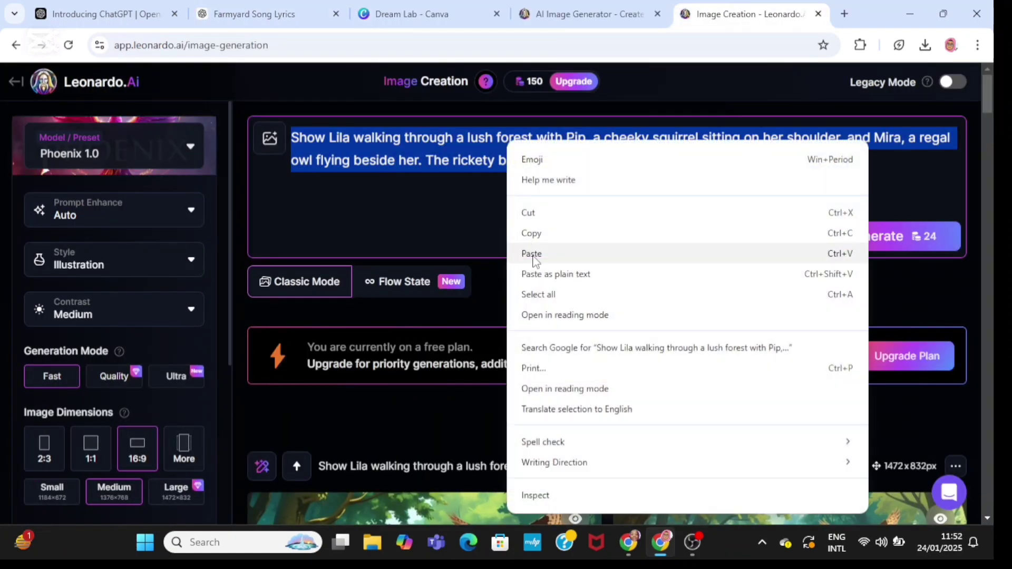
pyautogui.click(533, 251)
# - Set the image style to Vibrant and generate the cow images
pyautogui.click(191, 261)
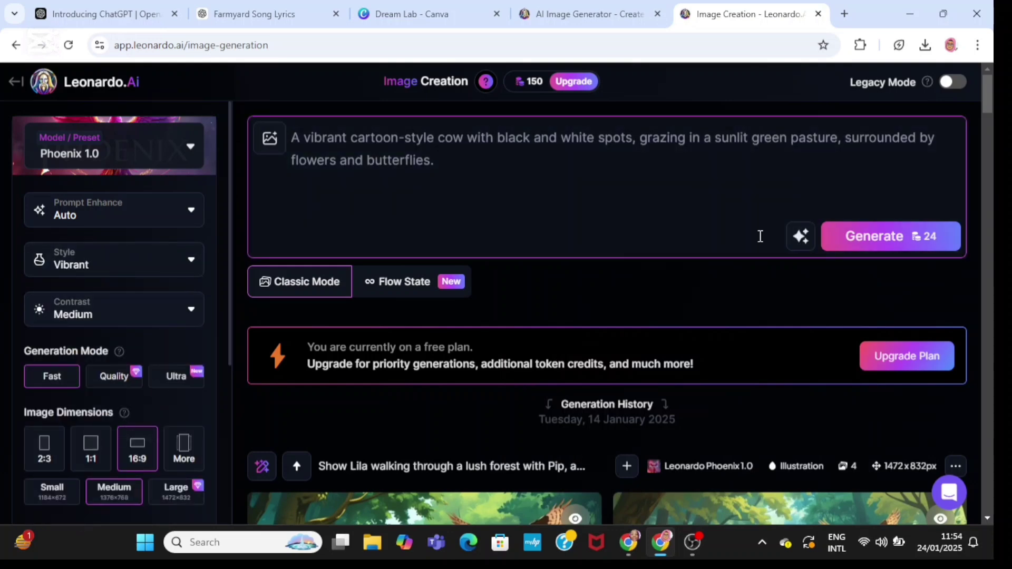
pyautogui.click(874, 236)
pyautogui.moveTo(990, 109)
pyautogui.mouseDown()
pyautogui.moveTo(988, 134)
pyautogui.moveTo(988, 120)
pyautogui.mouseUp()
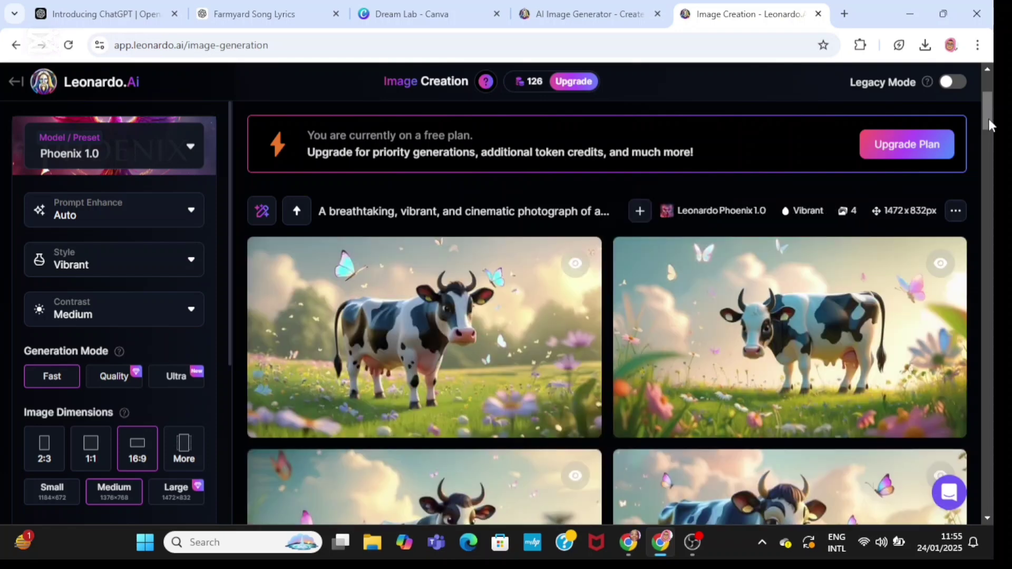
pyautogui.scroll(-3, 988, 126)
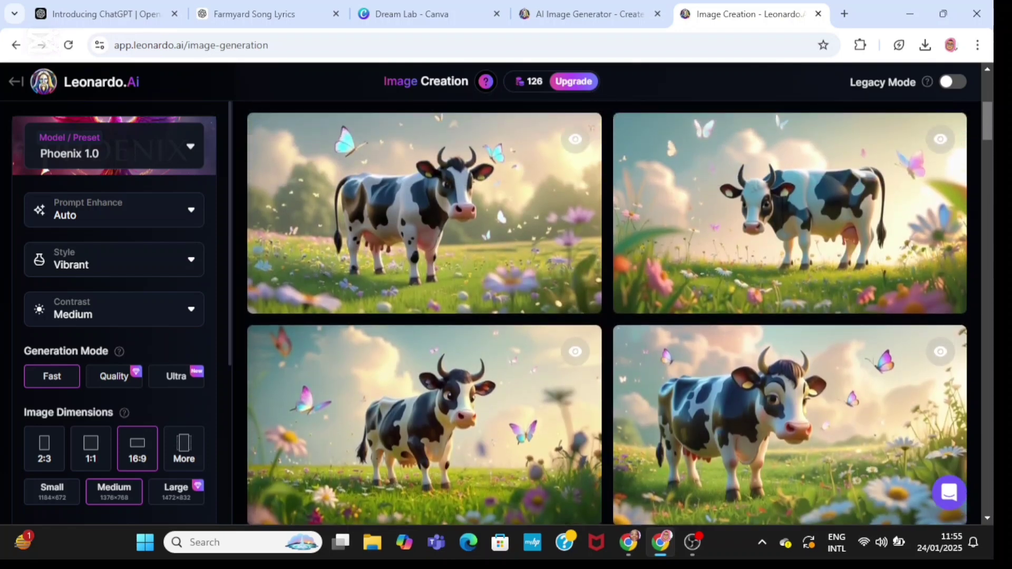
# - Open the third generated cow image, download it, and close the image viewer
pyautogui.click(423, 423)
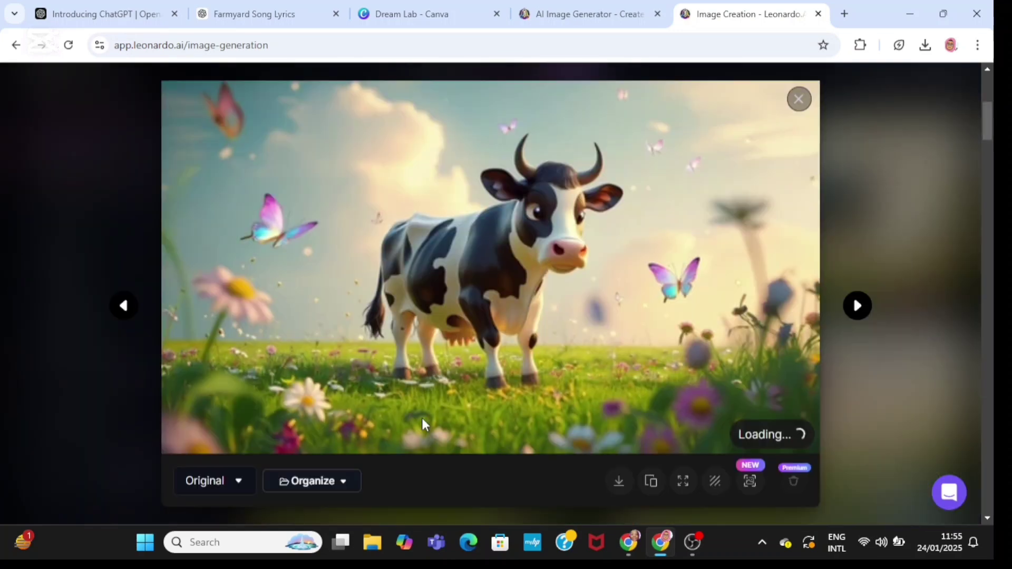
pyautogui.click(619, 480)
pyautogui.click(640, 156)
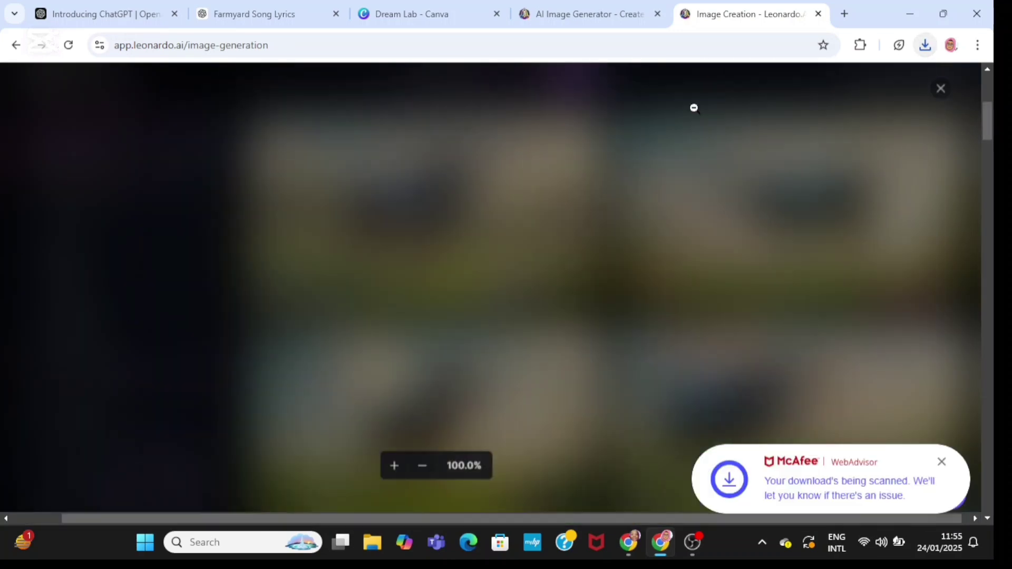
pyautogui.click(959, 83)
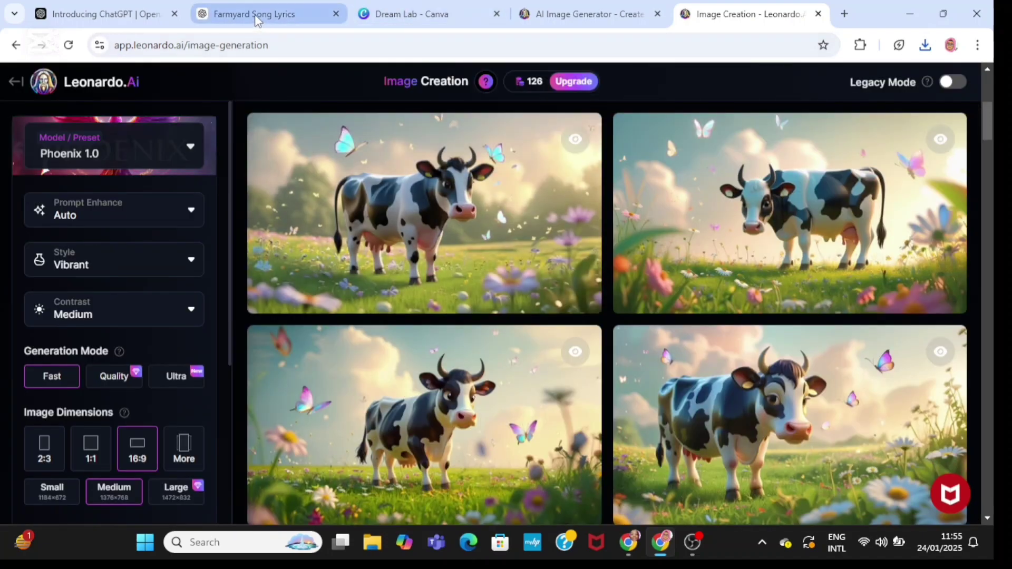
# - Switch to Canva Dream Lab, replace the existing prompt with the orange tabby cat prompt, and generate the images
pyautogui.click(411, 14)
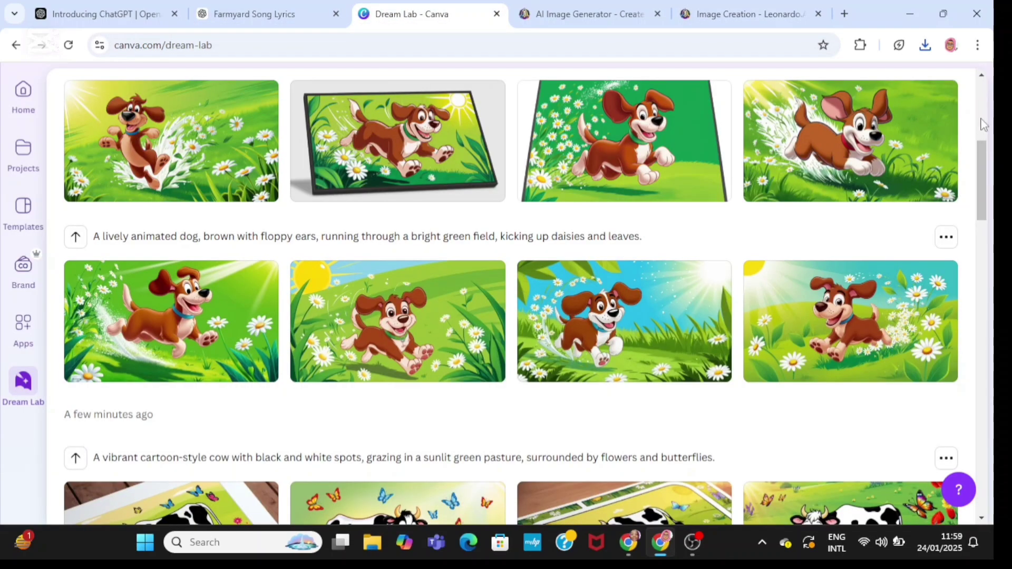
pyautogui.scroll(3, 983, 124)
pyautogui.tripleClick(583, 188)
pyautogui.rightClick(582, 188)
pyautogui.click(606, 296)
pyautogui.click(906, 274)
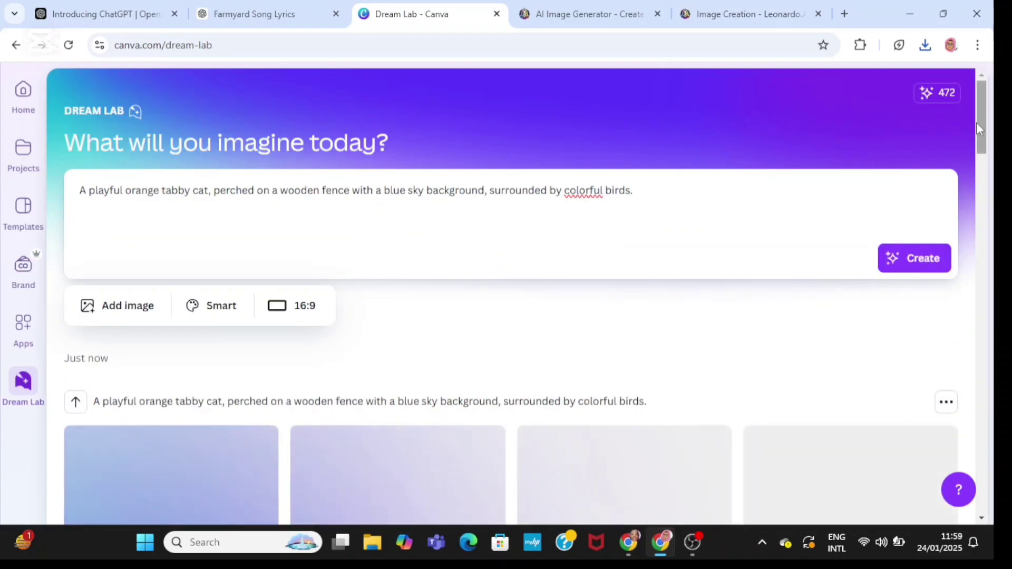
# - Preview the second generated cat image at full size and close the viewer
pyautogui.moveTo(979, 123); pyautogui.dragTo(983, 147)
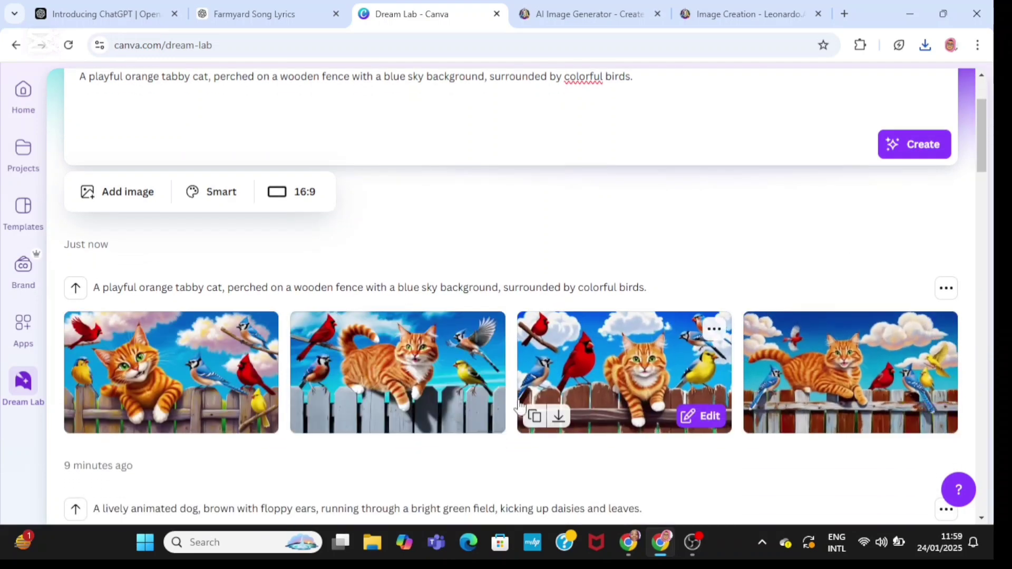
pyautogui.click(421, 380)
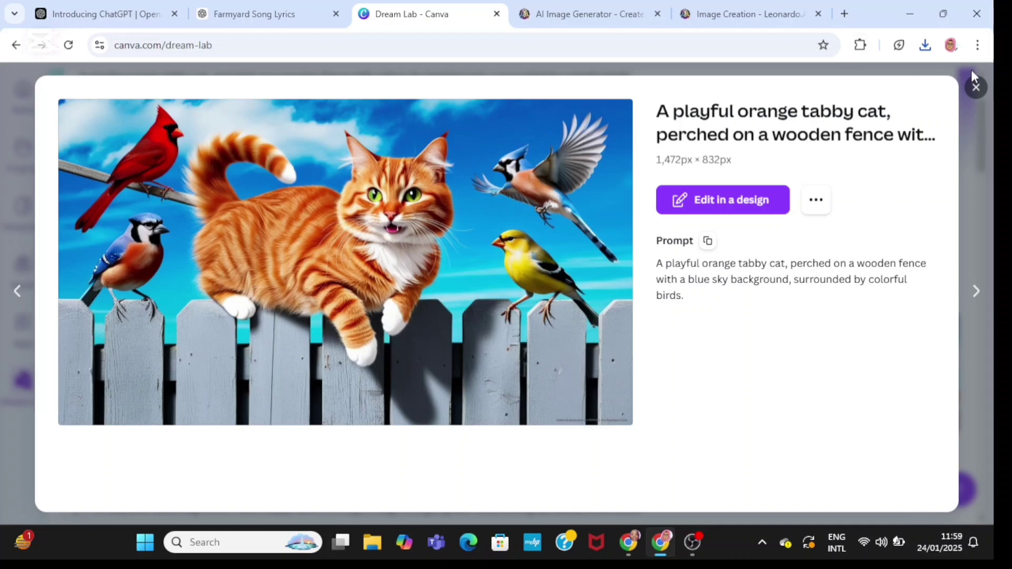
pyautogui.click(975, 87)
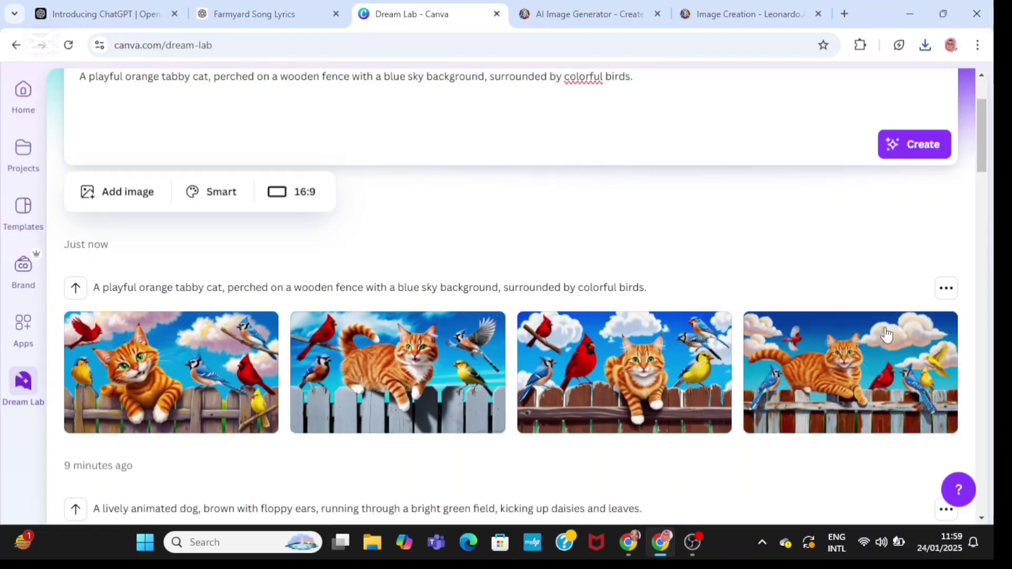
# - Open the fourth generated cat image, download it, and close the image viewer
pyautogui.click(870, 389)
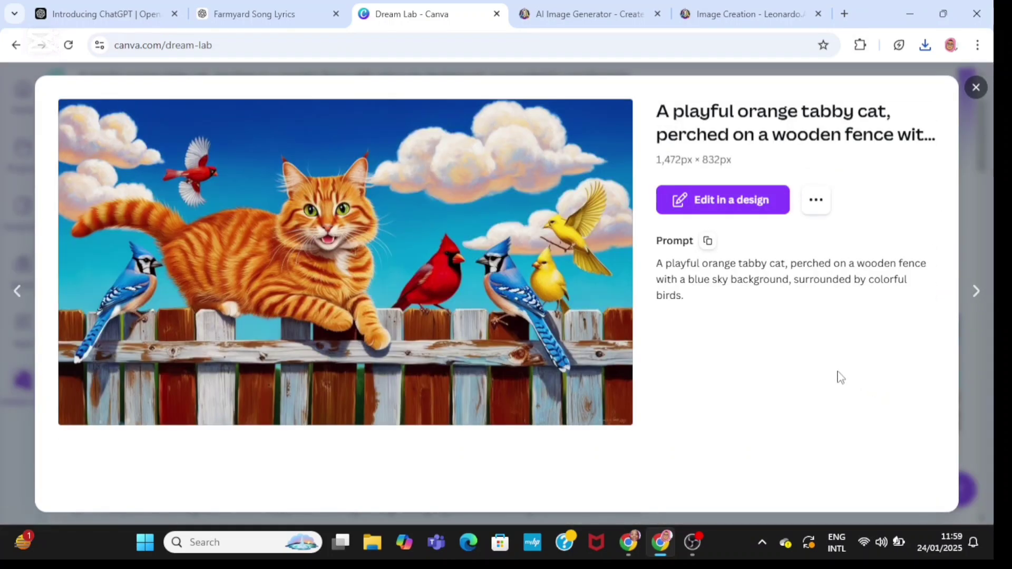
pyautogui.click(816, 200)
pyautogui.click(843, 299)
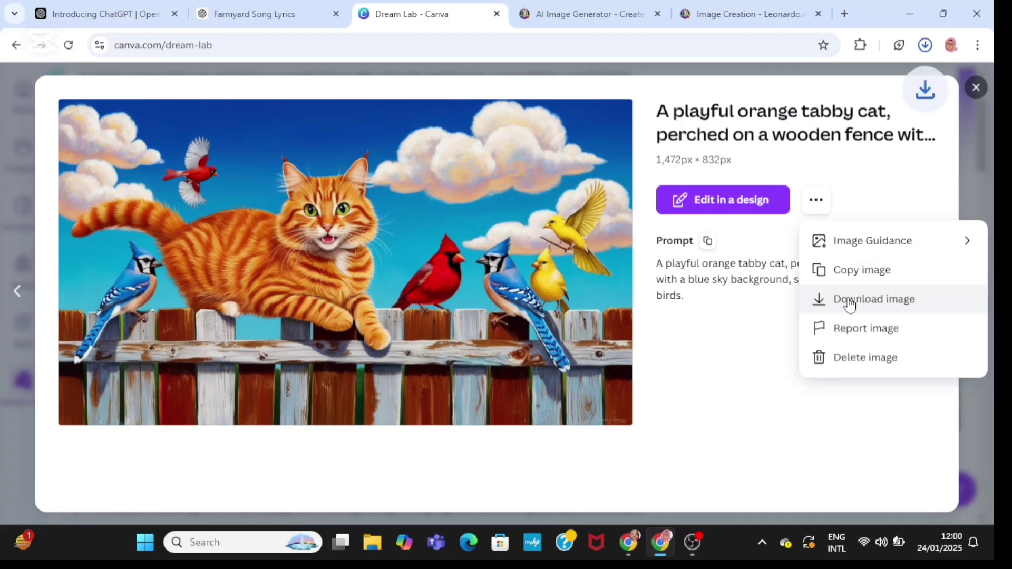
pyautogui.click(976, 89)
# - Copy the fourth image prompt, describing the proud rooster, from the ChatGPT Farmyard Song Lyrics chat
pyautogui.click(250, 15)
pyautogui.tripleClick(423, 330)
pyautogui.rightClick(423, 330)
pyautogui.click(453, 345)
pyautogui.rightClick(451, 355)
pyautogui.click(475, 366)
# - Replace the cat prompt in Canva Dream Lab with the copied rooster prompt and generate the images
pyautogui.click(419, 8)
pyautogui.scroll(3, 701, 277)
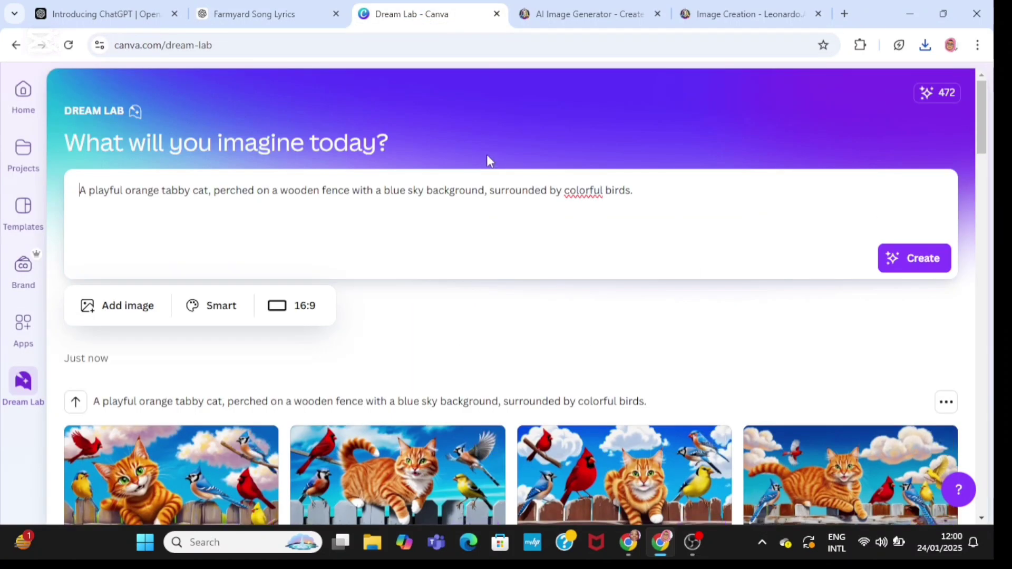
pyautogui.tripleClick(488, 191)
pyautogui.rightClick(488, 195)
pyautogui.click(514, 311)
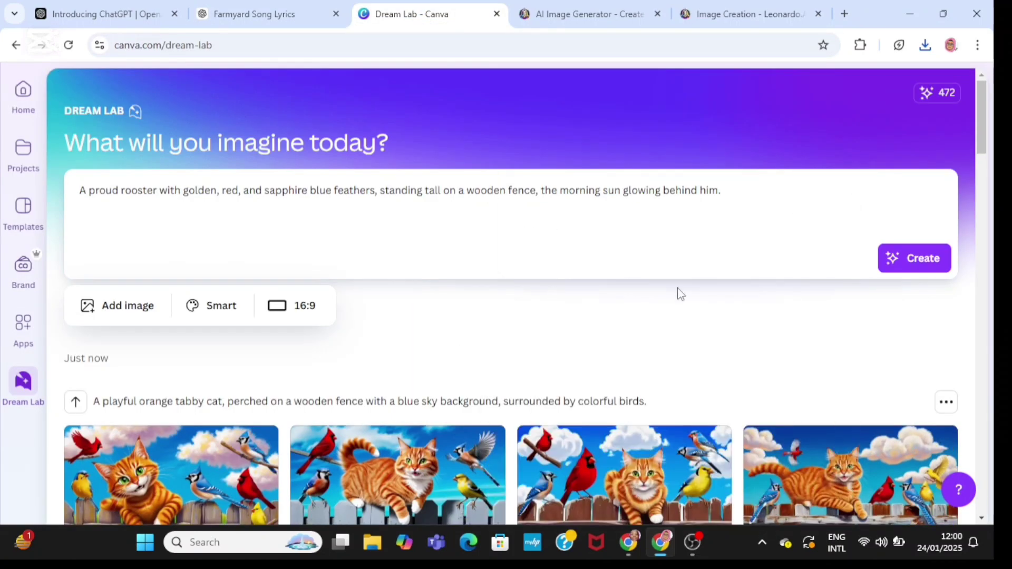
pyautogui.click(905, 259)
# - Open the fourth generated rooster image, download it, and close the image viewer
pyautogui.moveTo(980, 121); pyautogui.dragTo(982, 140)
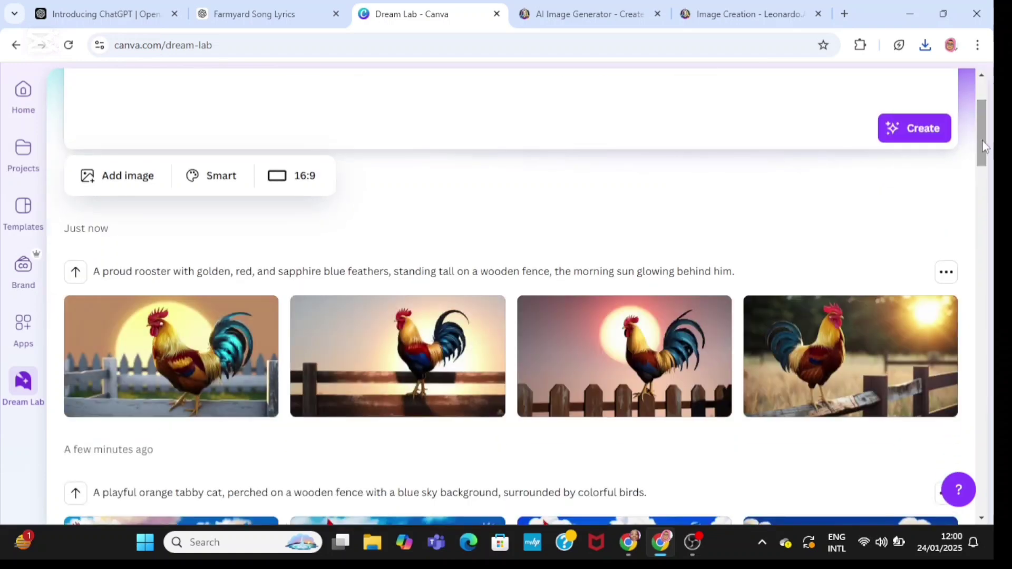
pyautogui.click(811, 361)
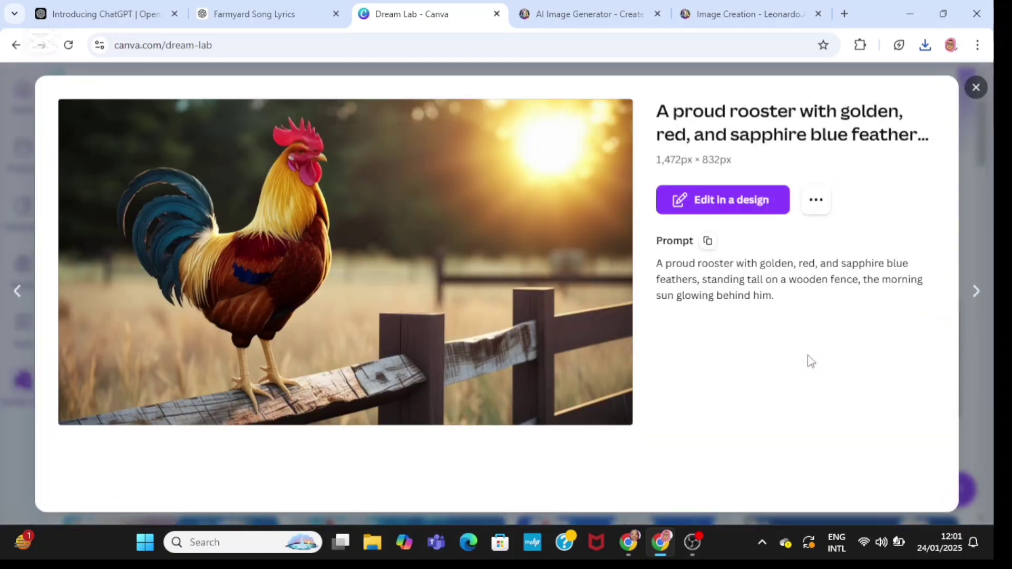
pyautogui.click(813, 205)
pyautogui.click(836, 300)
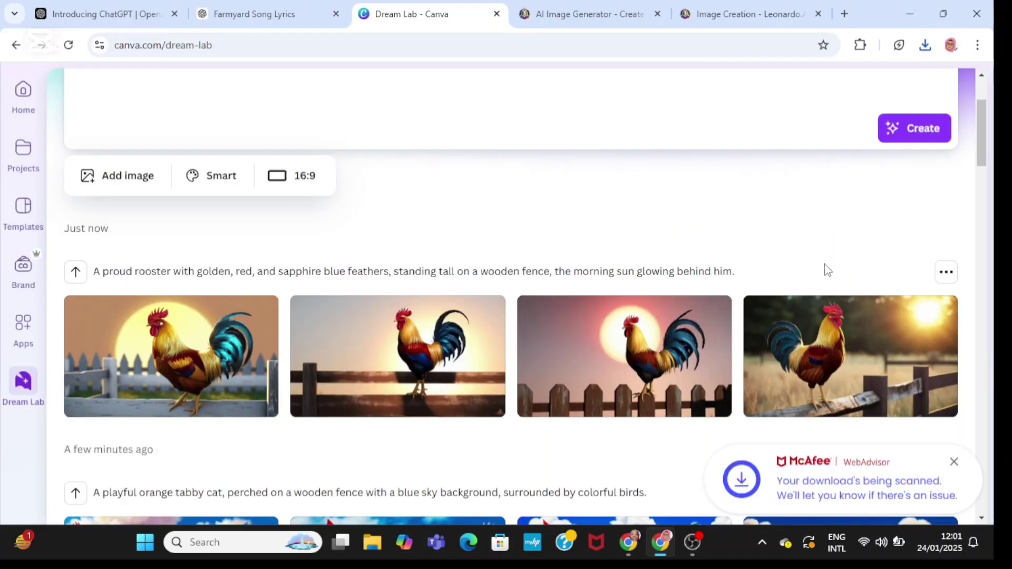
# - Open the first generated rooster image and download it
pyautogui.click(204, 369)
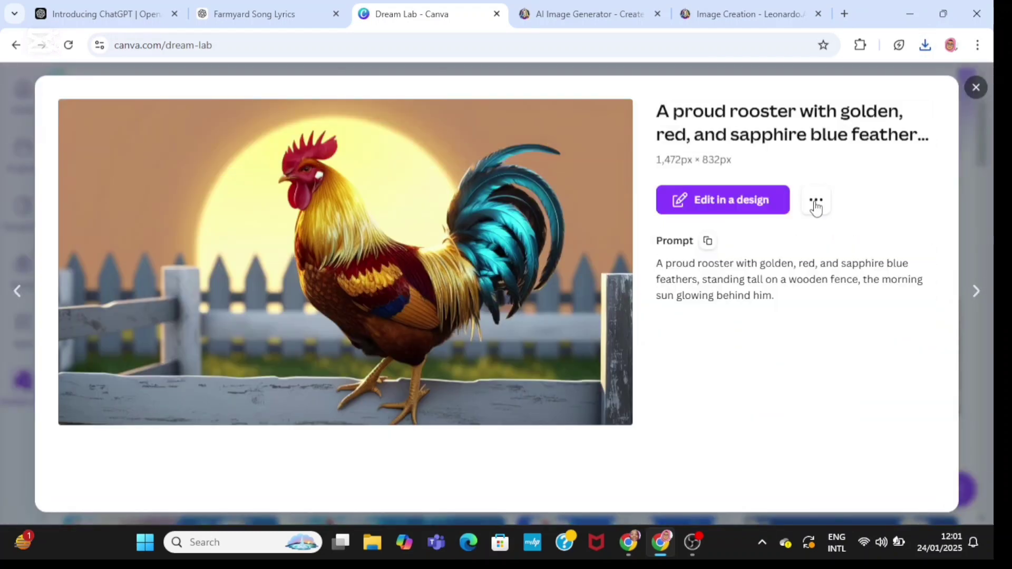
pyautogui.click(816, 202)
pyautogui.click(838, 295)
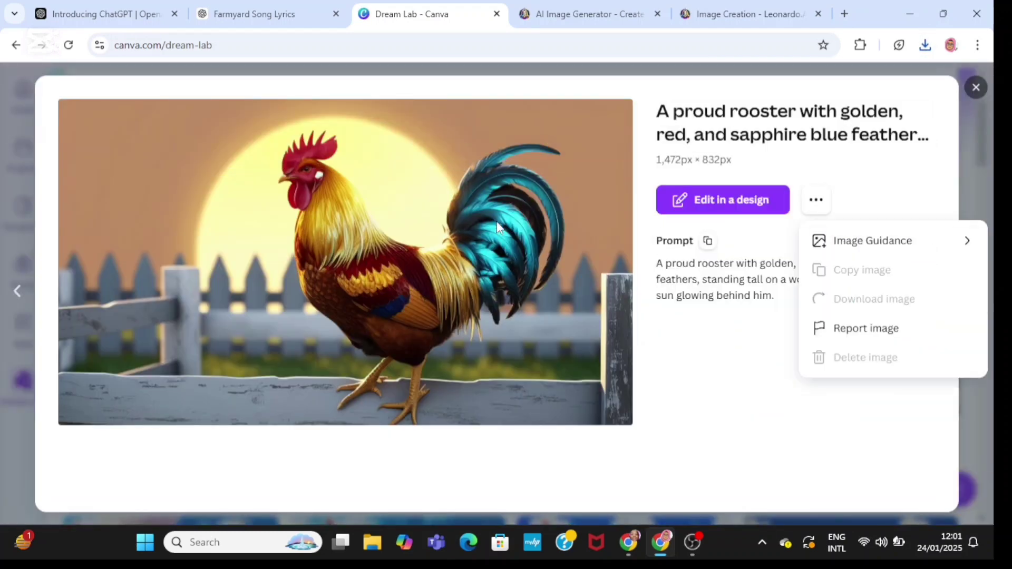
# - Copy the fifth image prompt, describing the fluffy white sheep, from the ChatGPT chat
pyautogui.click(250, 12)
pyautogui.tripleClick(426, 371)
pyautogui.rightClick(426, 375)
pyautogui.click(443, 219)
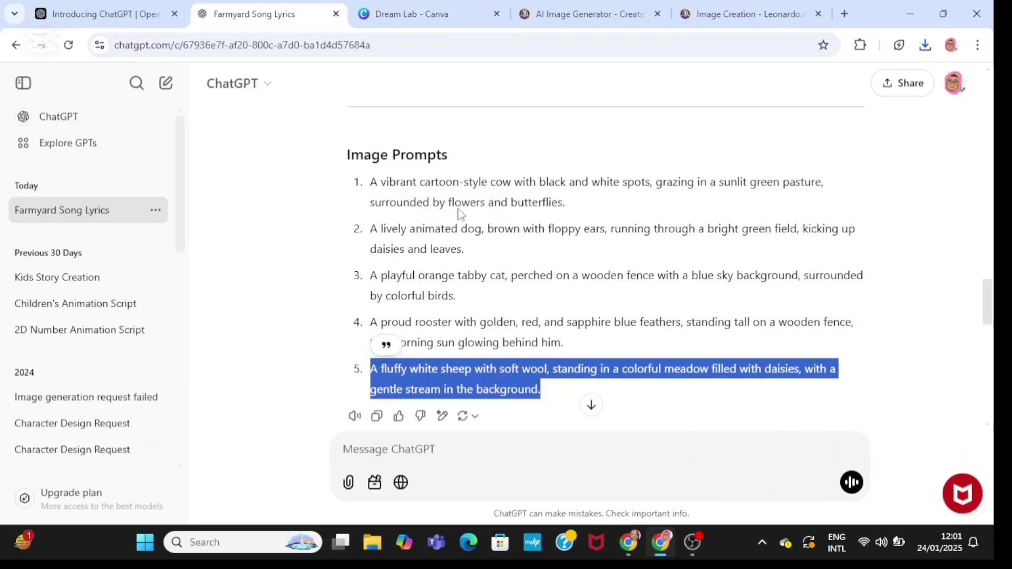
# - Return to Canva Dream Lab, close the rooster image, replace the prompt with the sheep prompt, and generate the images
pyautogui.click(426, 14)
pyautogui.click(976, 88)
pyautogui.scroll(5, 790, 158)
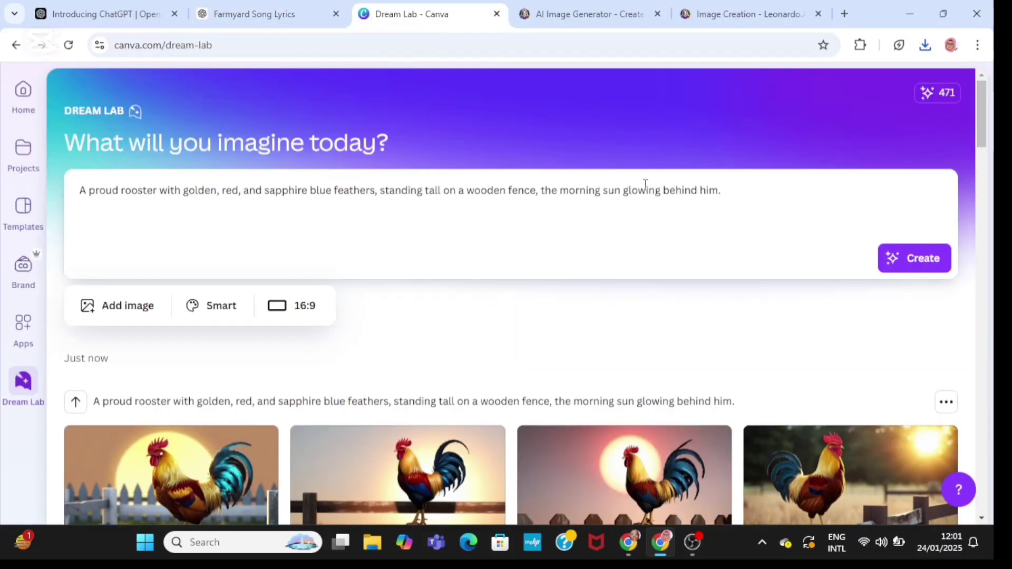
pyautogui.tripleClick(644, 187)
pyautogui.rightClick(644, 187)
pyautogui.click(505, 299)
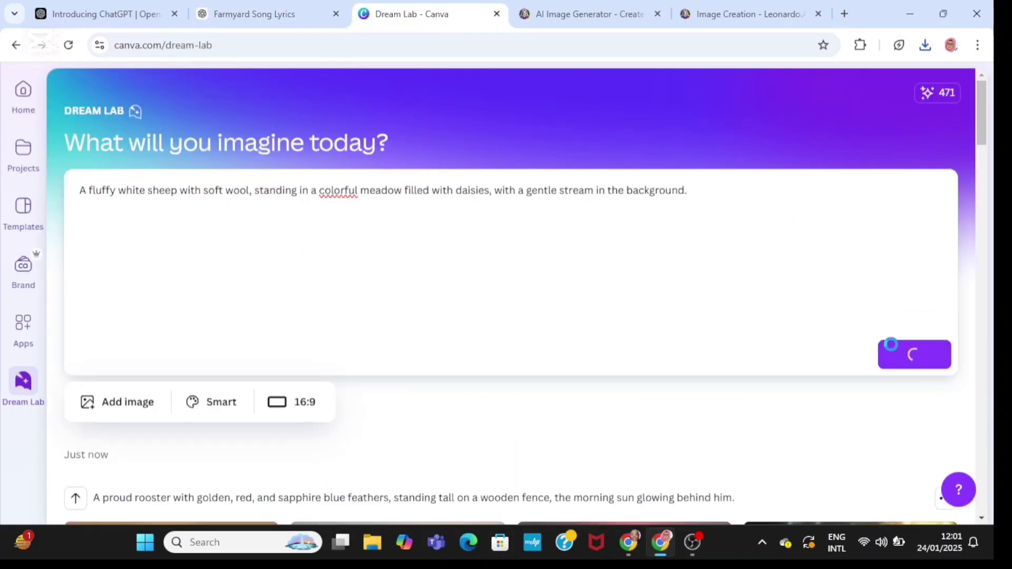
# - Open the first generated sheep image and download it
pyautogui.moveTo(982, 128); pyautogui.dragTo(988, 158)
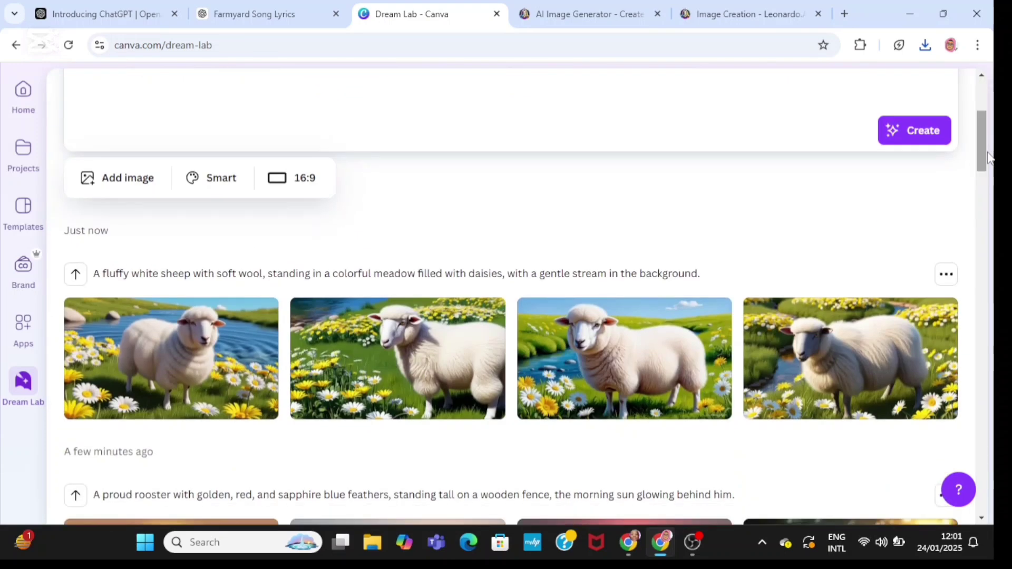
pyautogui.click(224, 344)
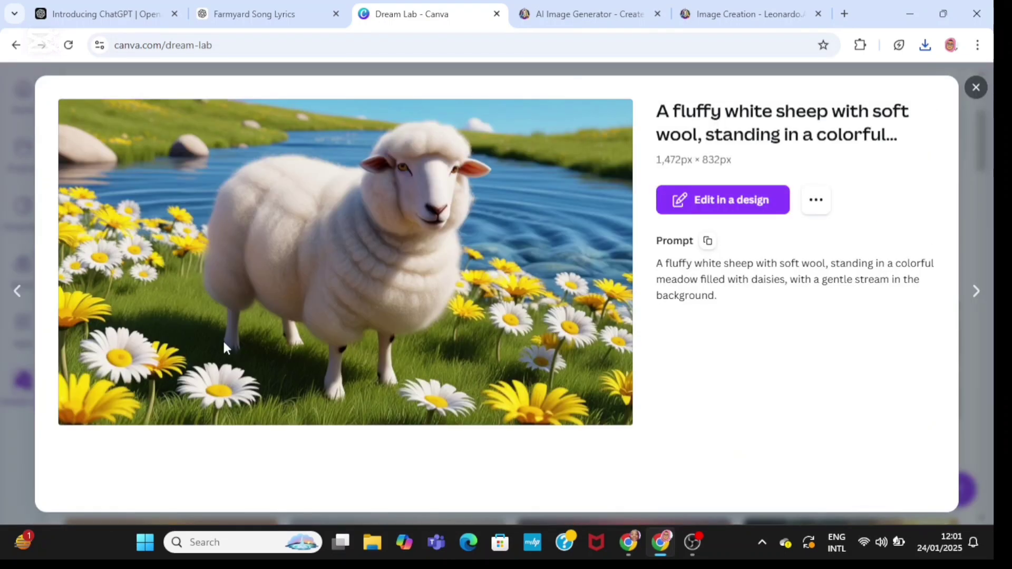
pyautogui.click(814, 203)
pyautogui.click(865, 299)
# - Copy the farmyard scene prompt that combines all the domestic animals from the ChatGPT chat
pyautogui.click(303, 18)
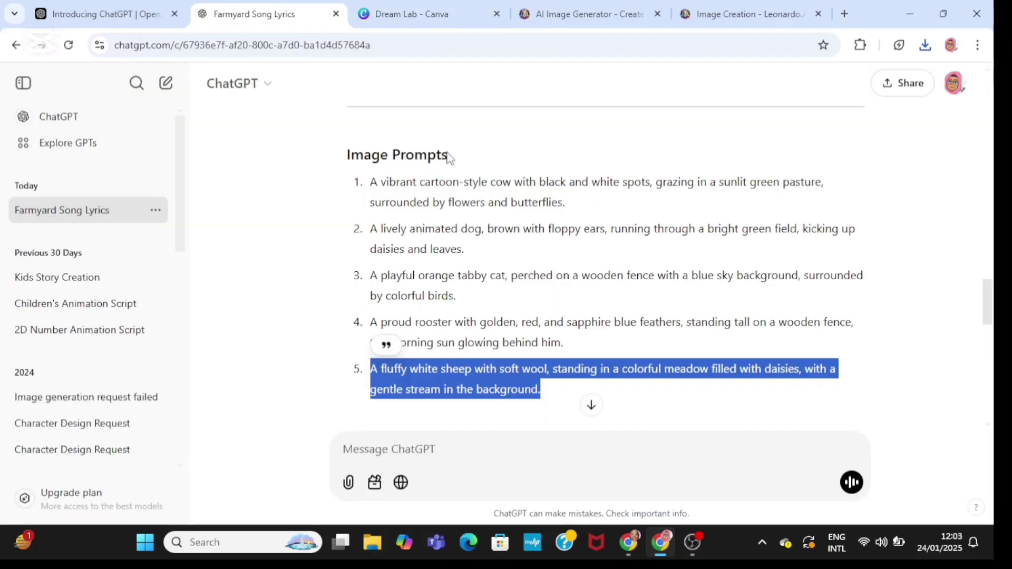
pyautogui.scroll(-5, 504, 247)
pyautogui.tripleClick(514, 237)
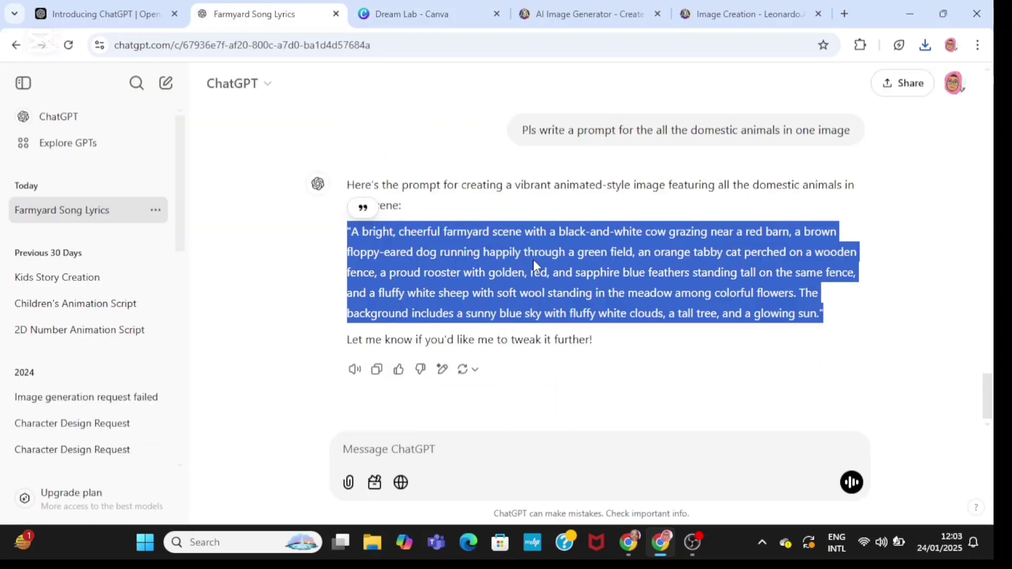
# - Return to Canva Dream Lab, close the sheep image, and replace the sheep prompt with the combined farmyard scene prompt
pyautogui.click(447, 12)
pyautogui.click(975, 87)
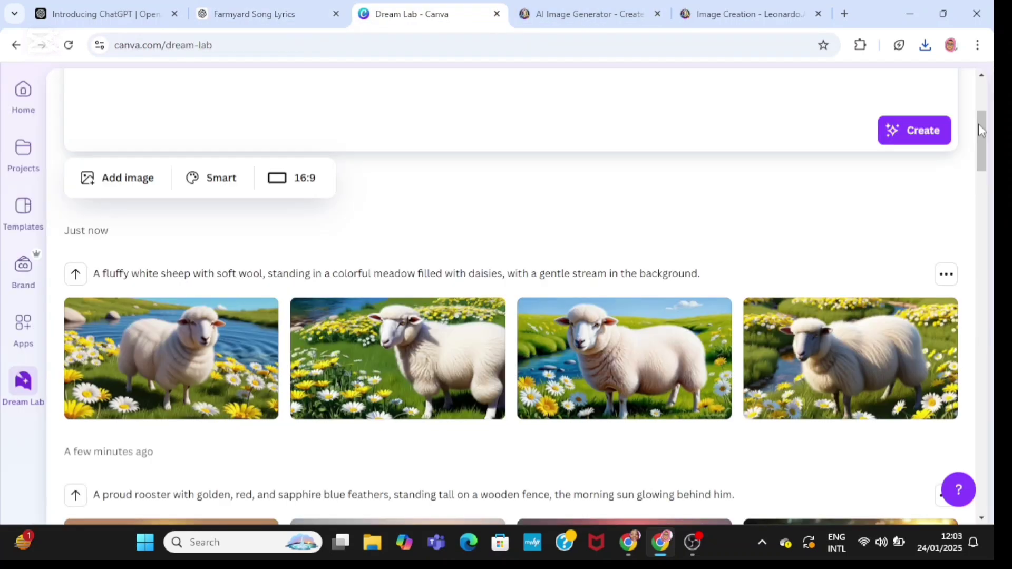
pyautogui.scroll(3, 942, 106)
pyautogui.tripleClick(303, 191)
pyautogui.rightClick(305, 196)
pyautogui.click(463, 304)
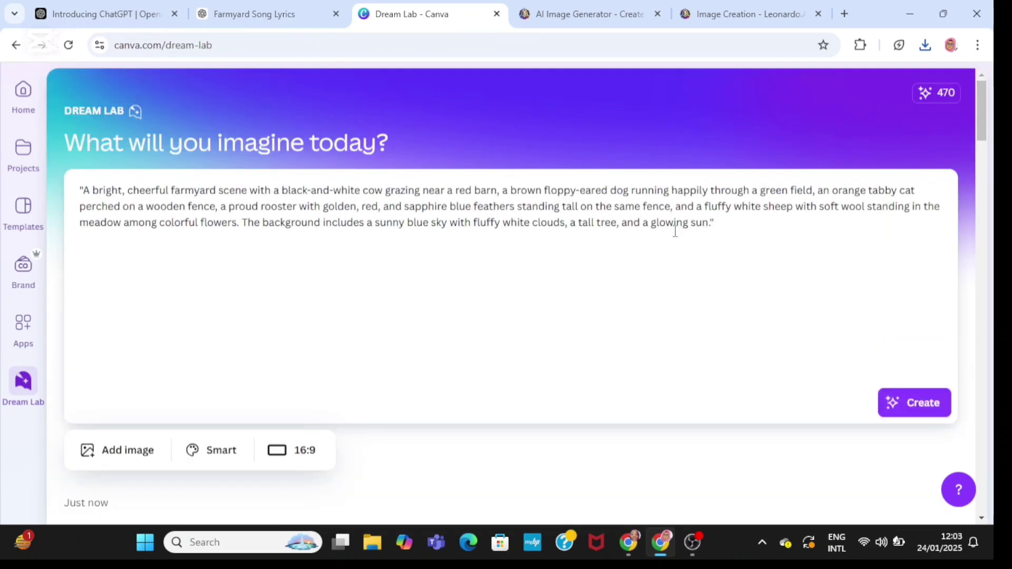
# - Replace the opening quotation mark with "Please make it consistent like the one you have generated." and generate the farmyard images
pyautogui.click(85, 191)
pyautogui.press('BackSpace')
pyautogui.write('Please ')
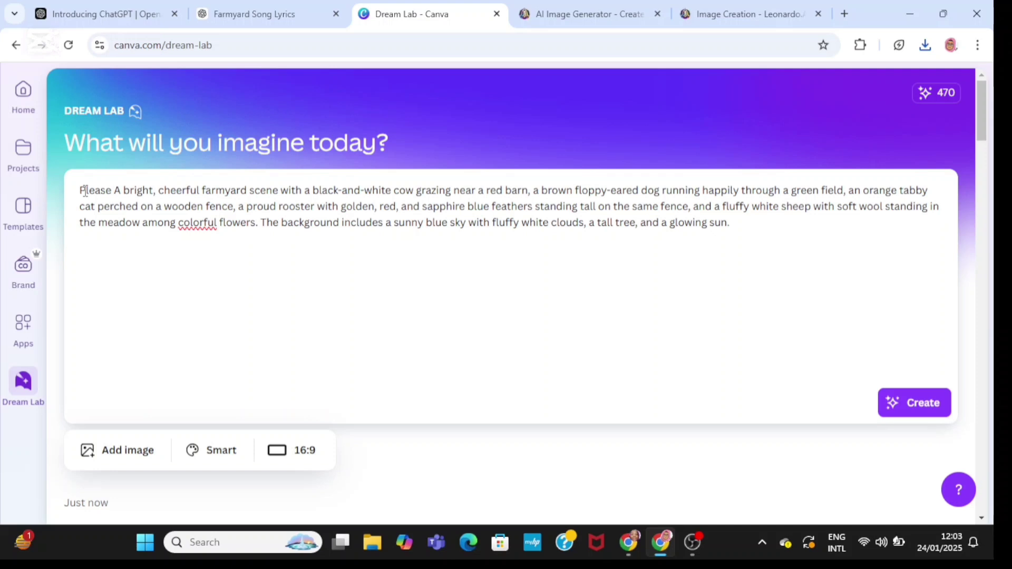
pyautogui.write('make it consistent like the one ')
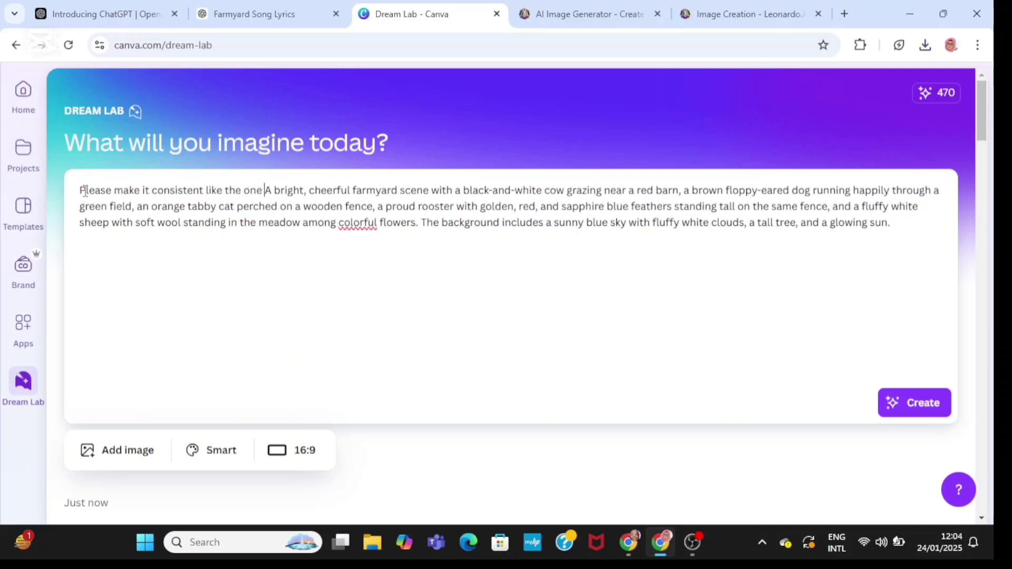
pyautogui.write('you have generated.')
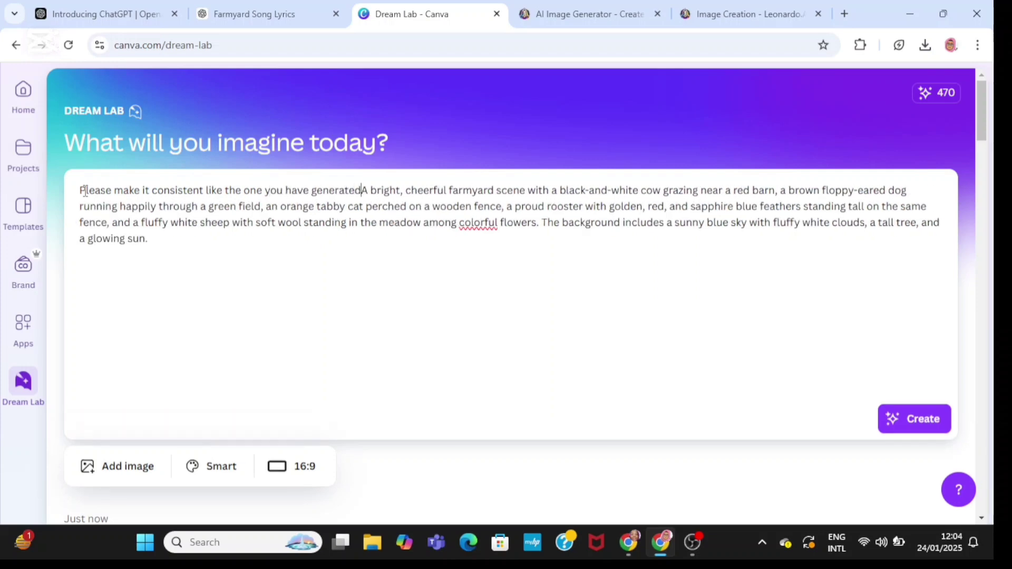
# - Preview the first and second generated farmyard images at full size, closing the viewer after each
pyautogui.moveTo(978, 125); pyautogui.dragTo(989, 172)
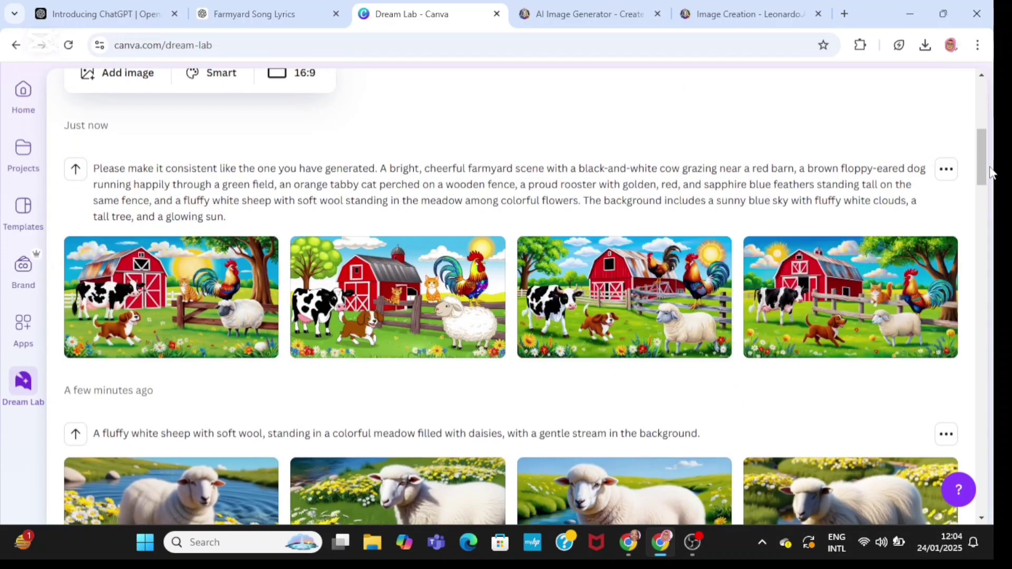
pyautogui.click(185, 307)
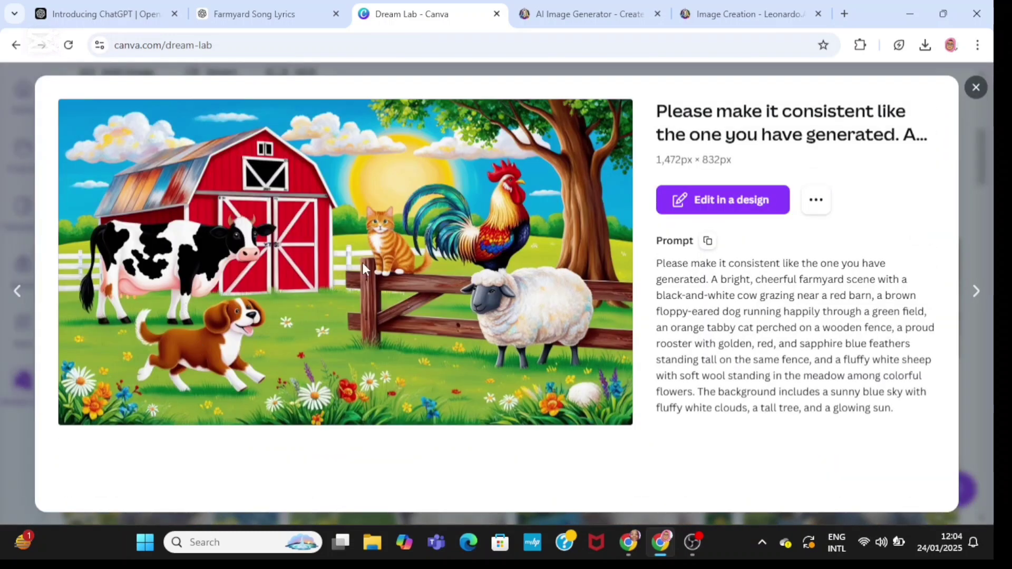
pyautogui.click(975, 87)
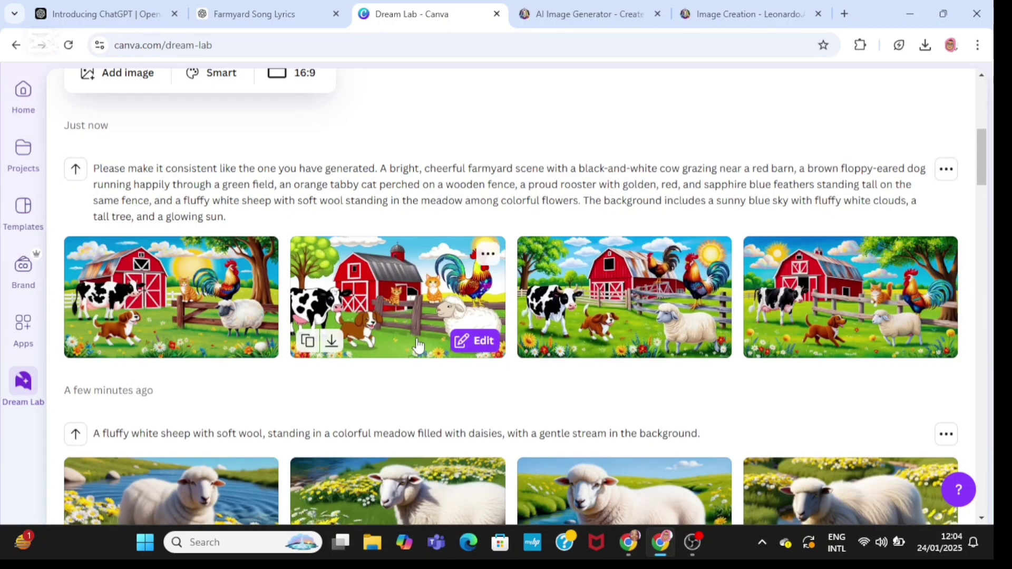
pyautogui.click(409, 304)
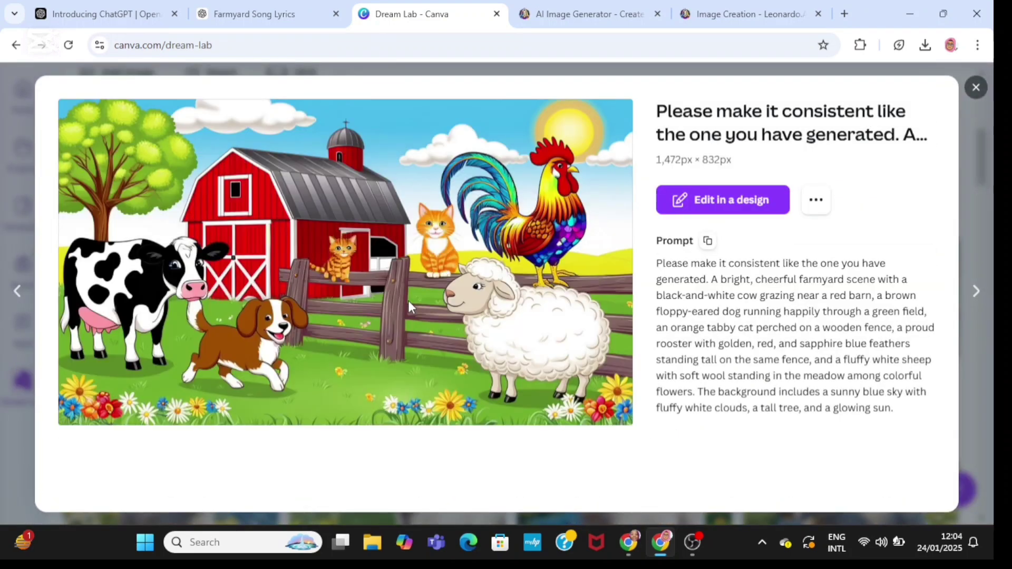
pyautogui.click(975, 87)
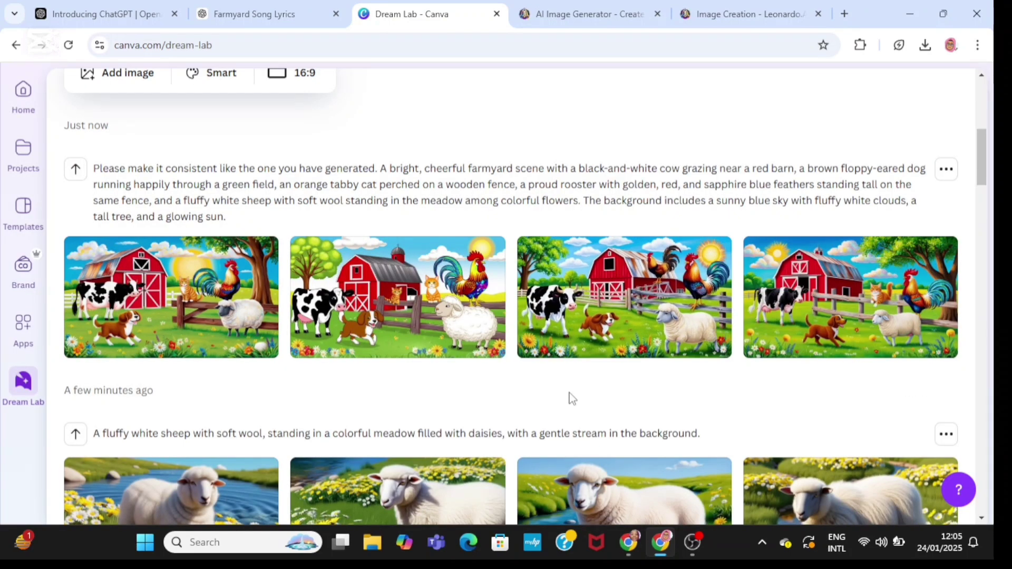
# - Open the fourth generated farmyard image, download it, and close the image viewer
pyautogui.click(782, 269)
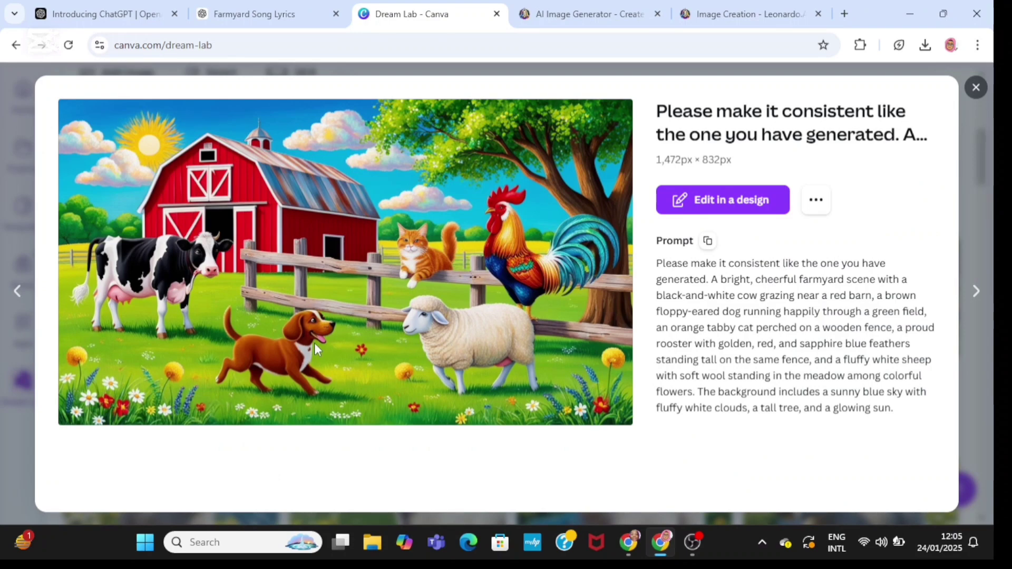
pyautogui.click(818, 203)
pyautogui.click(843, 298)
pyautogui.click(976, 87)
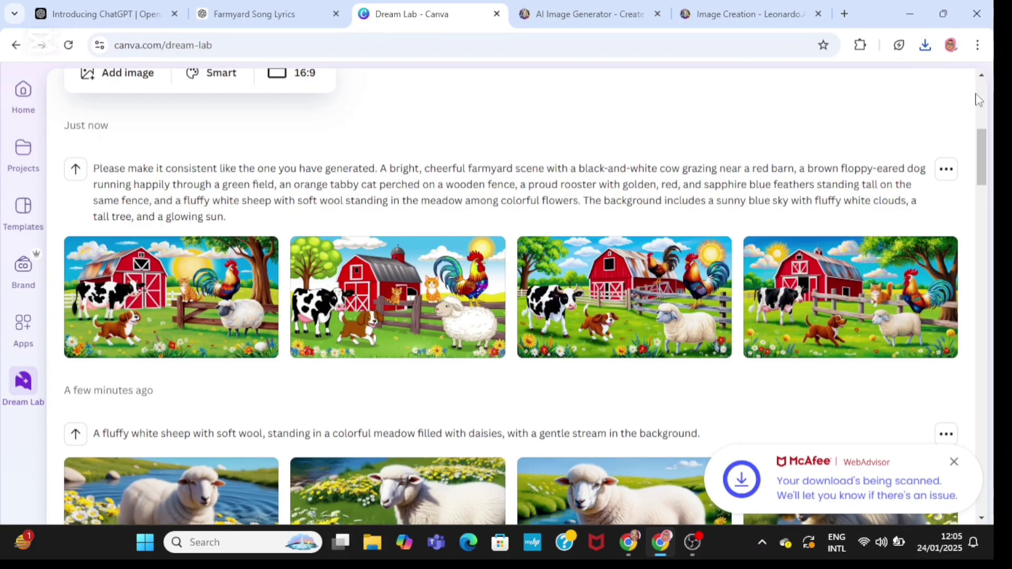
# - Open a new browser tab and search Google for "sonu ai"
pyautogui.click(844, 14)
pyautogui.click(293, 278)
pyautogui.write('sonu')
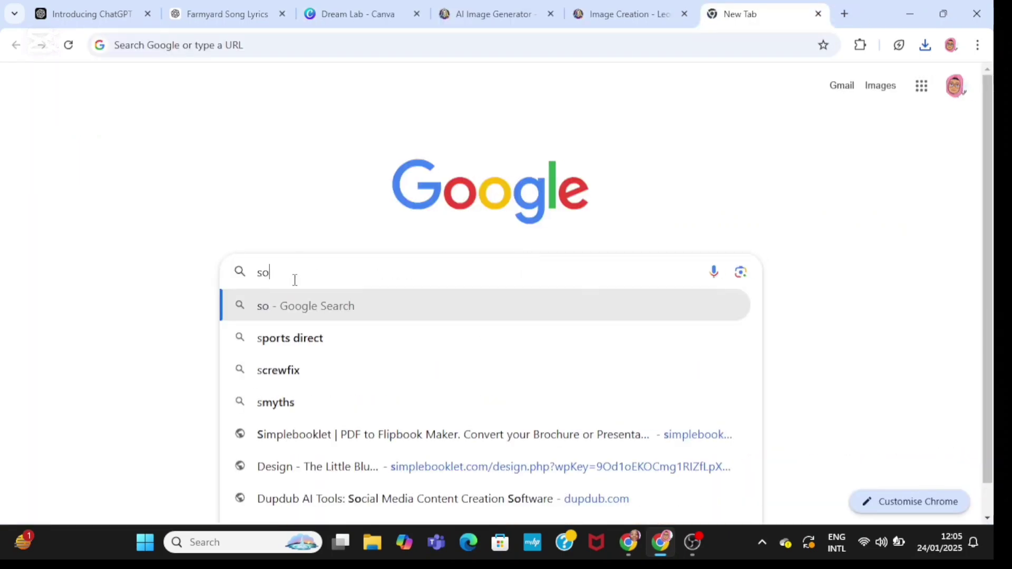
pyautogui.click(286, 338)
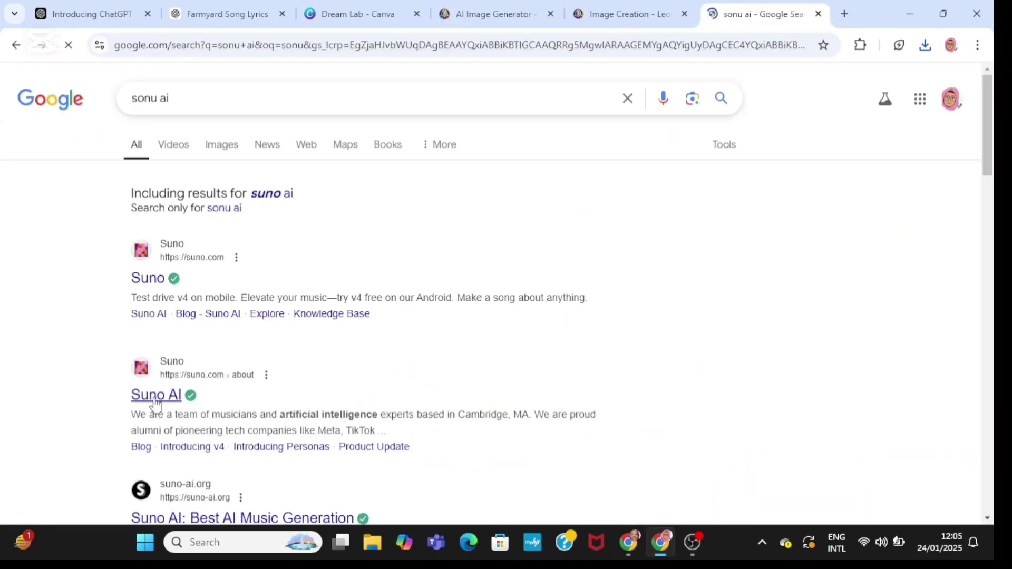
# - Open the Suno AI site from the search results and go to its song creation page
pyautogui.click(154, 396)
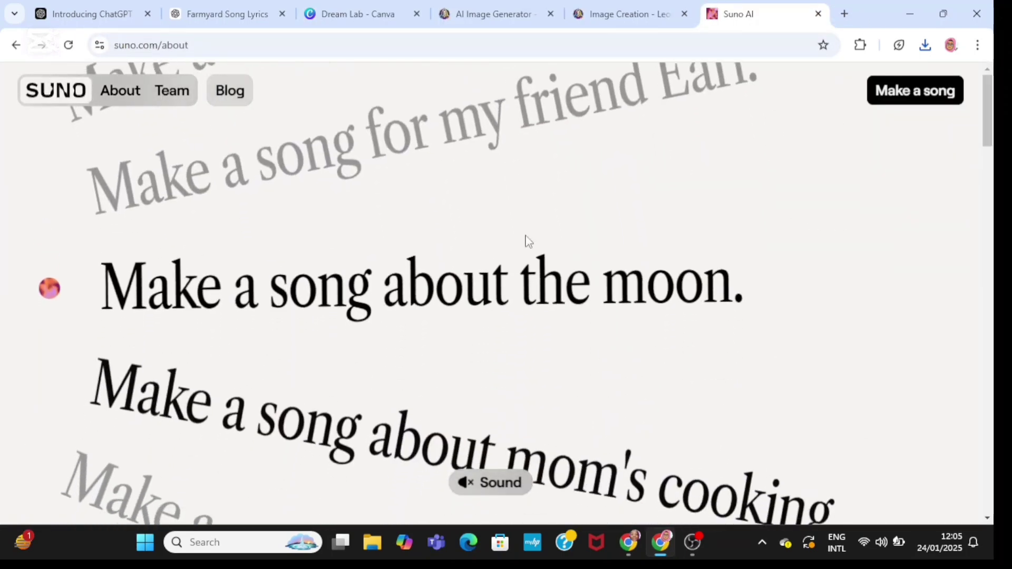
pyautogui.click(897, 88)
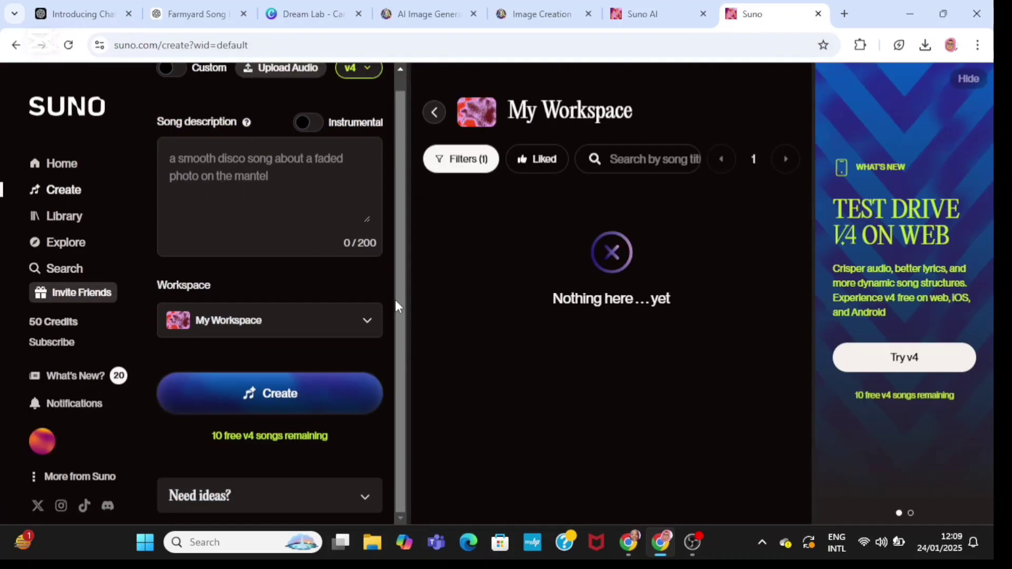
# - Copy the four Verse 1 lines of "The Farmyard Symphony" from the ChatGPT conversation
pyautogui.click(196, 14)
pyautogui.scroll(10, 590, 263)
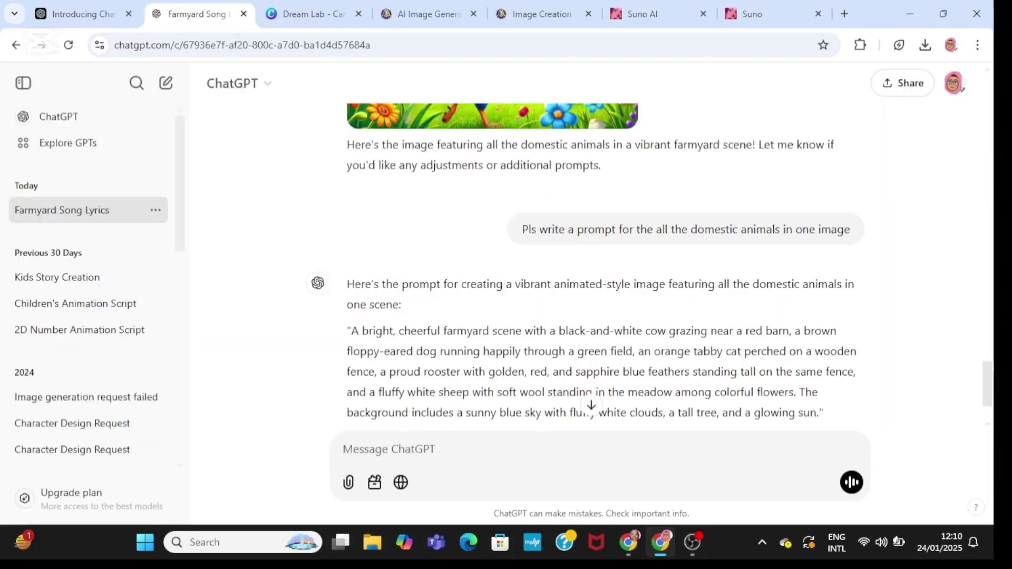
pyautogui.scroll(12, 421, 250)
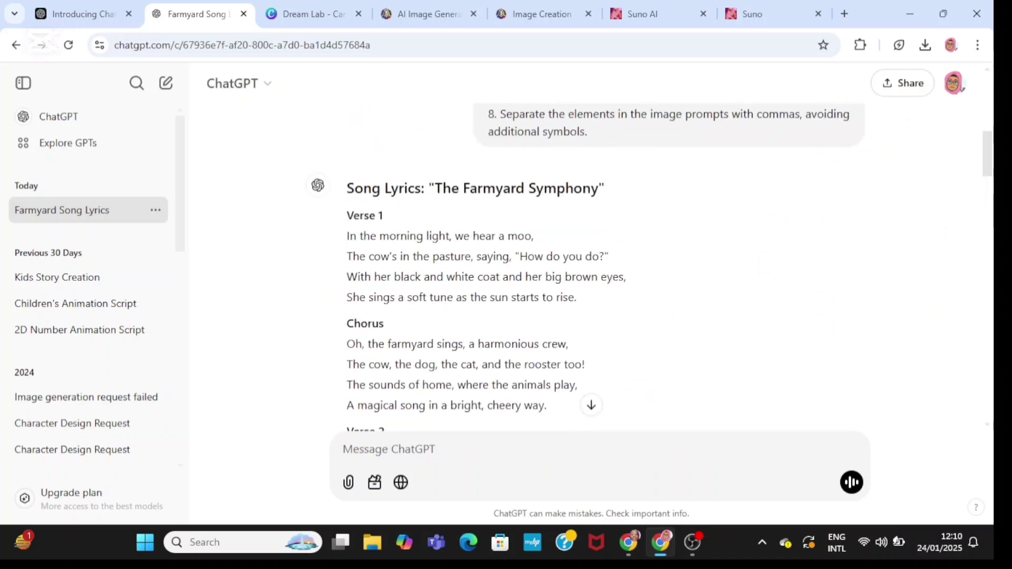
pyautogui.tripleClick(423, 236)
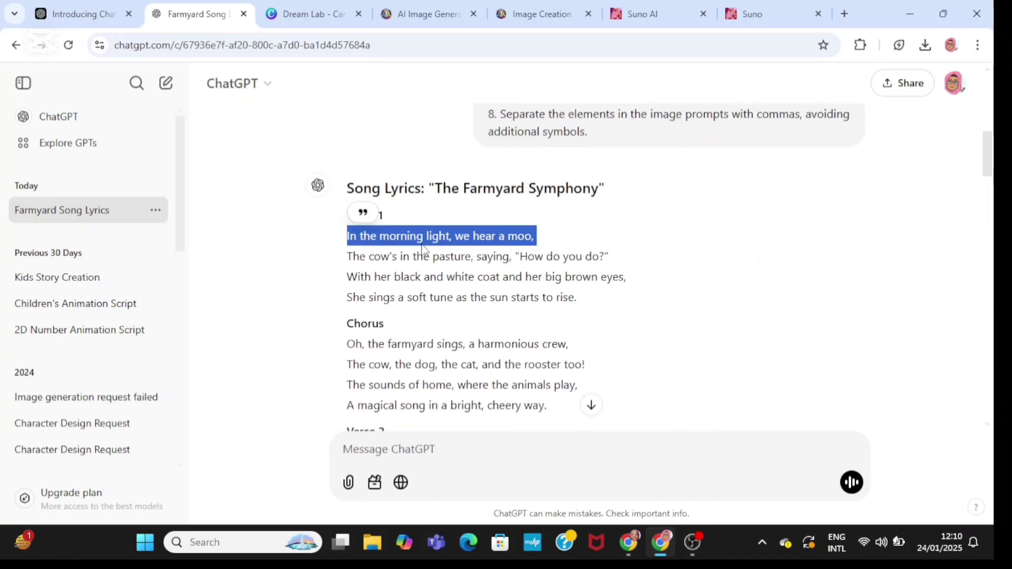
pyautogui.hotkey('shift', 'Down')
pyautogui.hotkey('shift', 'Down')
pyautogui.hotkey('shift', 'Down')
pyautogui.rightClick(426, 250)
pyautogui.click(446, 257)
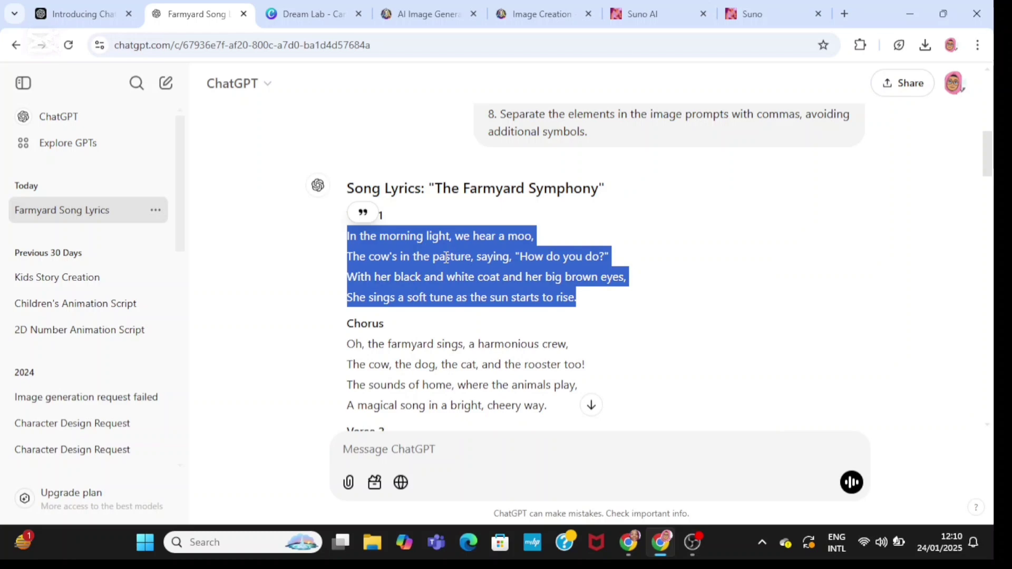
# - Turn on Suno's Custom mode and paste the copied chorus into the song lyrics
pyautogui.click(745, 15)
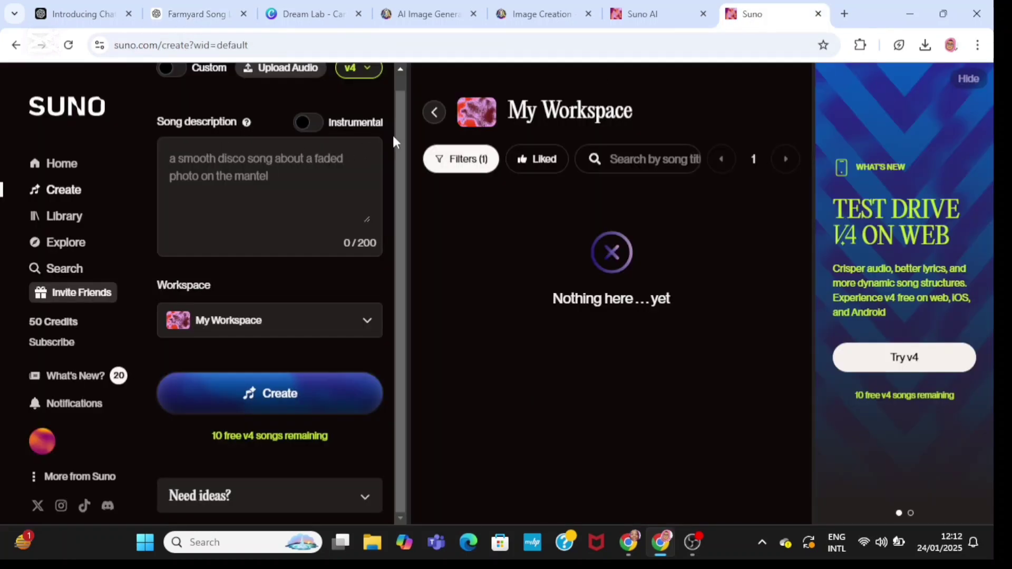
pyautogui.scroll(1, 404, 77)
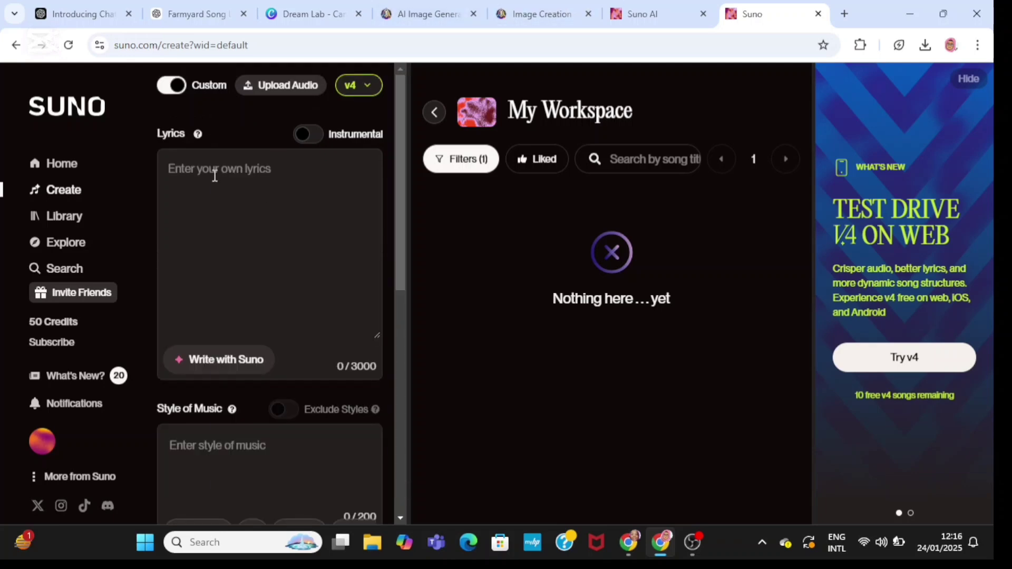
pyautogui.rightClick(214, 174)
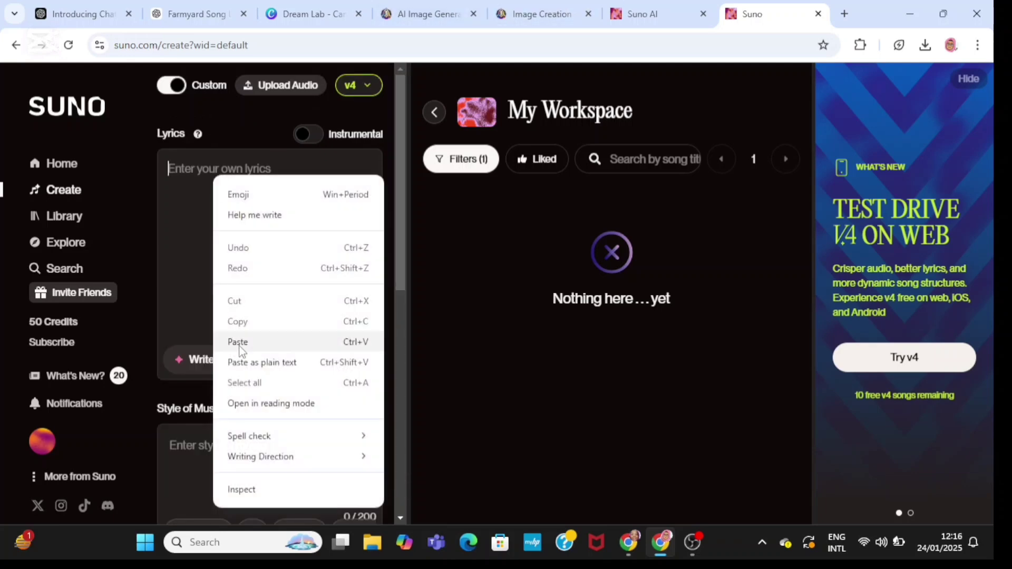
pyautogui.click(238, 341)
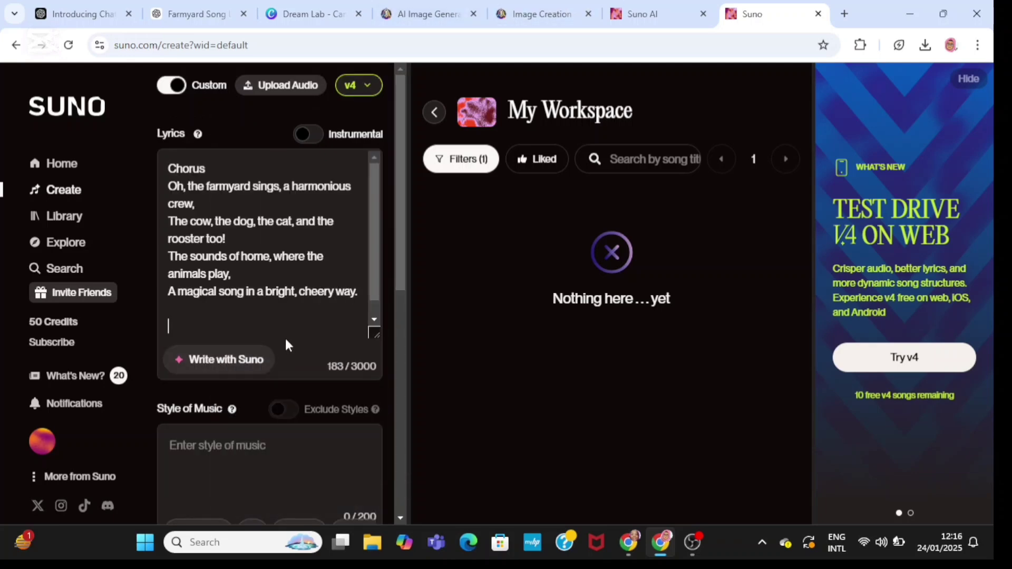
# - Copy Verse 1 about the cow from ChatGPT and paste it below the chorus in the Suno lyrics
pyautogui.click(197, 10)
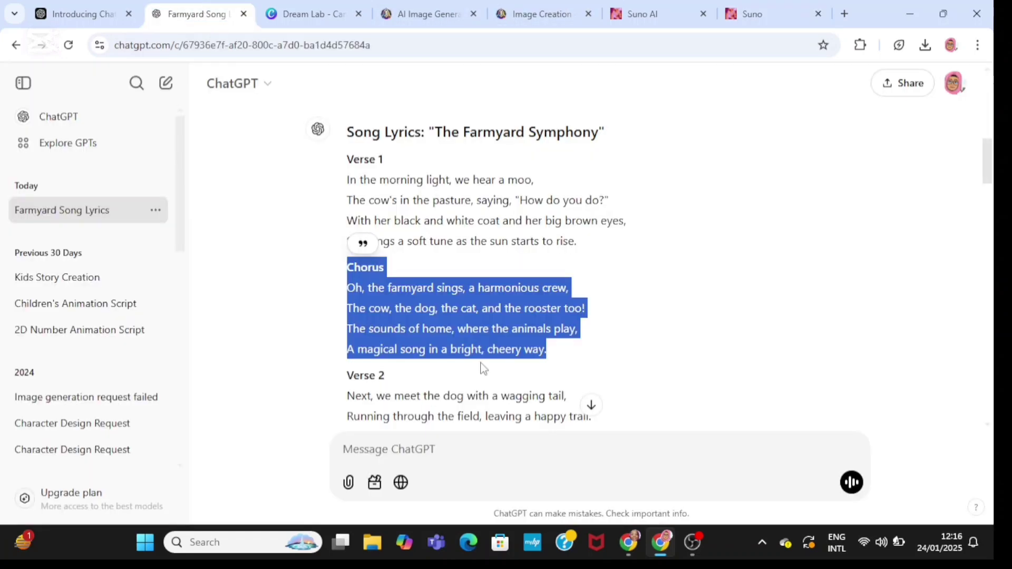
pyautogui.moveTo(450, 163); pyautogui.dragTo(575, 226)
pyautogui.rightClick(473, 179)
pyautogui.click(473, 179)
pyautogui.click(743, 16)
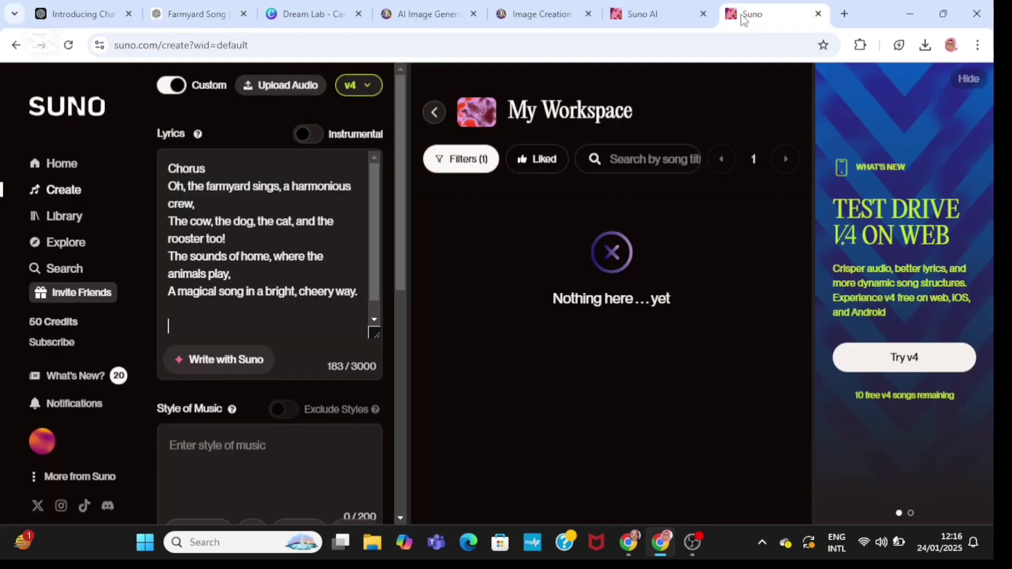
pyautogui.rightClick(172, 326)
pyautogui.click(194, 158)
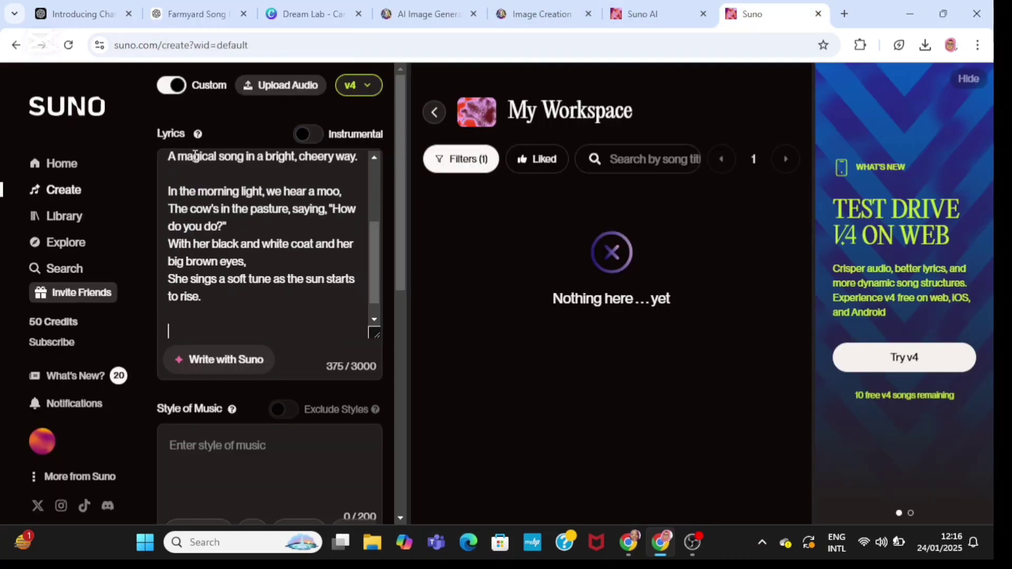
# - Copy the four lines of Verse 2 from ChatGPT and paste them below Verse 1 in the Suno lyrics
pyautogui.click(179, 14)
pyautogui.click(414, 271)
pyautogui.tripleClick(414, 271)
pyautogui.hotkey('shift', 'Down')
pyautogui.hotkey('shift', 'Down')
pyautogui.hotkey('shift', 'Down')
pyautogui.rightClick(420, 269)
pyautogui.click(452, 293)
pyautogui.click(737, 15)
pyautogui.rightClick(171, 329)
pyautogui.click(196, 165)
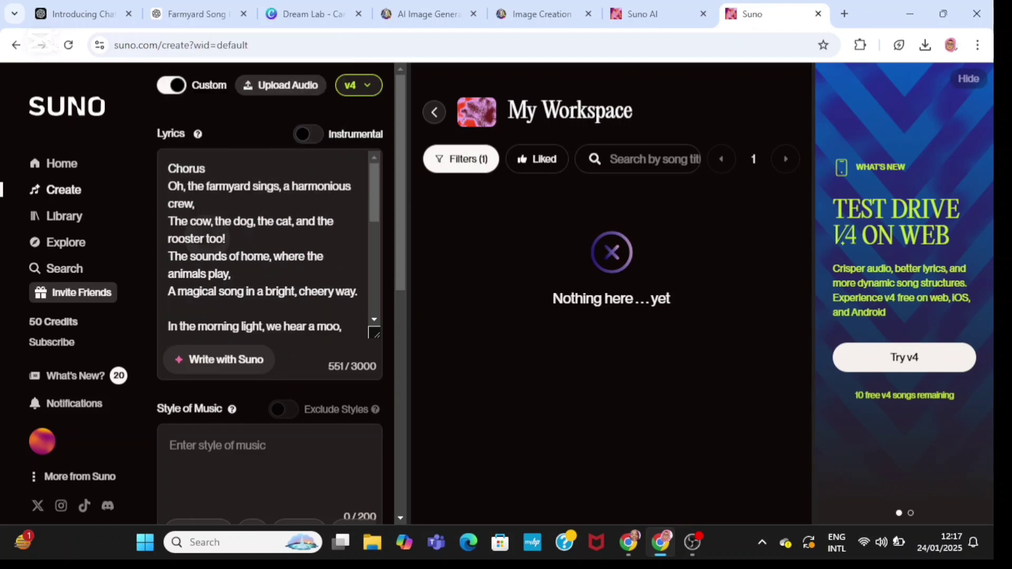
# - Copy Verse 4 about the rooster from ChatGPT and add it to the end of the Suno lyrics
pyautogui.scroll(-3, 263, 242)
pyautogui.click(200, 14)
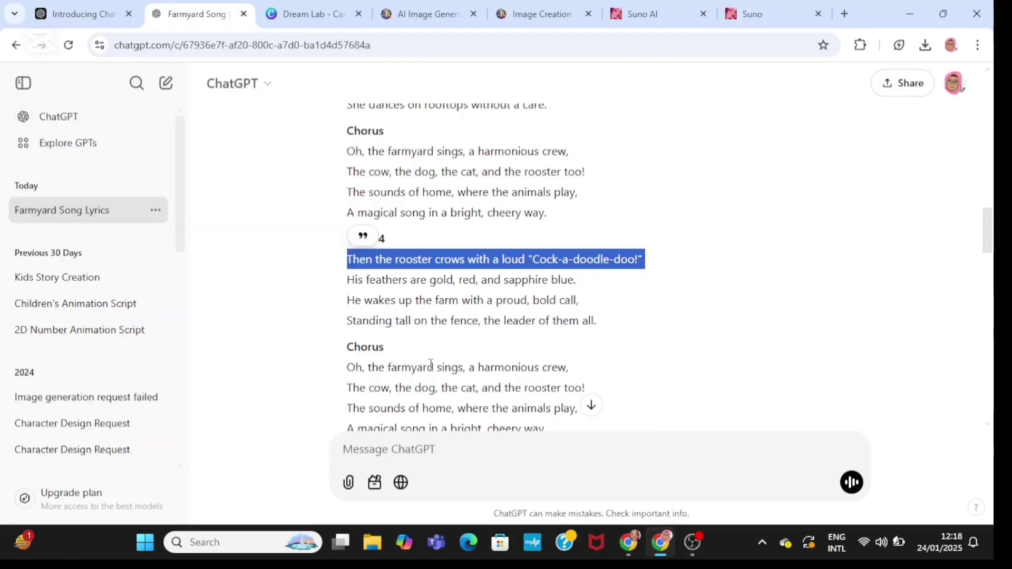
pyautogui.moveTo(436, 295); pyautogui.dragTo(436, 291)
pyautogui.rightClick(436, 291)
pyautogui.click(458, 309)
pyautogui.click(735, 10)
# - Copy the remaining lyric sections after the rooster verse from ChatGPT and paste each at the end of the Suno lyrics
pyautogui.click(200, 13)
pyautogui.scroll(-4, 475, 263)
pyautogui.tripleClick(453, 251)
pyautogui.click(734, 11)
pyautogui.hotkey('ctrl', 'v')
pyautogui.click(200, 14)
pyautogui.tripleClick(409, 361)
pyautogui.hotkey('ctrl', 'c')
pyautogui.click(734, 10)
pyautogui.hotkey('ctrl', 'v')
# - Set the style of music to "Animated musical style (Disney-esque) kids voices melodic guitar"
pyautogui.scroll(-5, 400, 283)
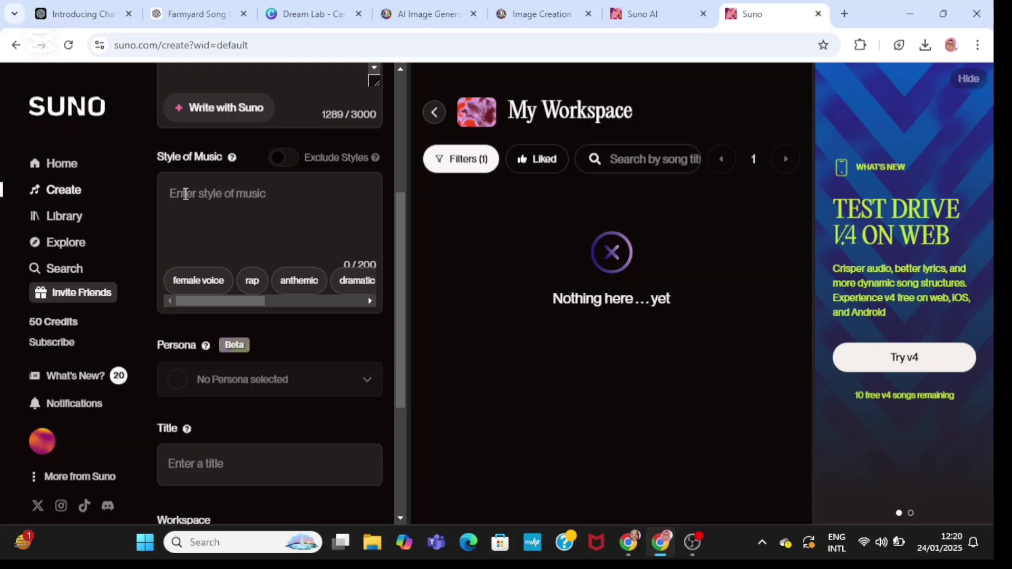
pyautogui.write('Animat')
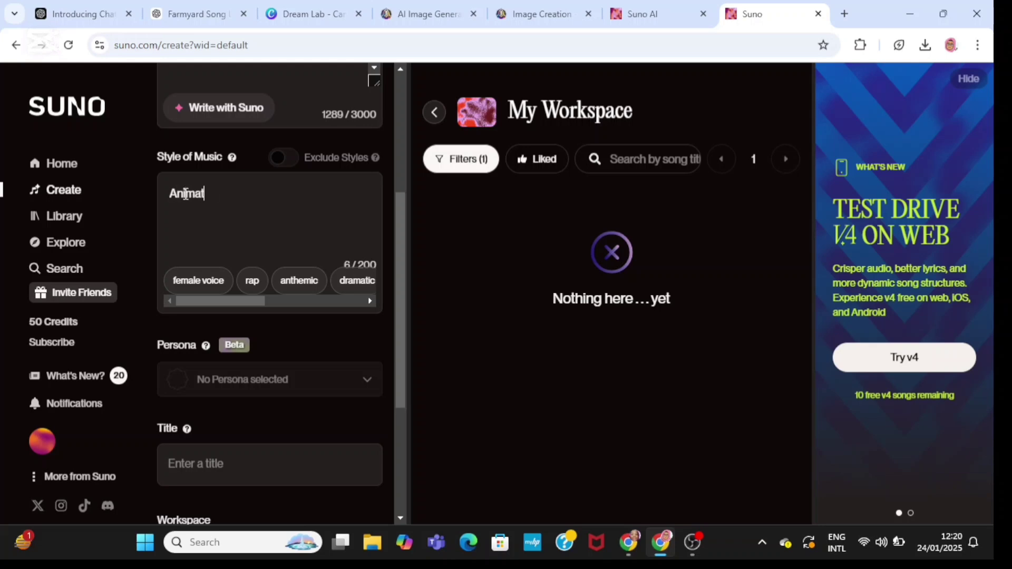
pyautogui.write('ed musical style')
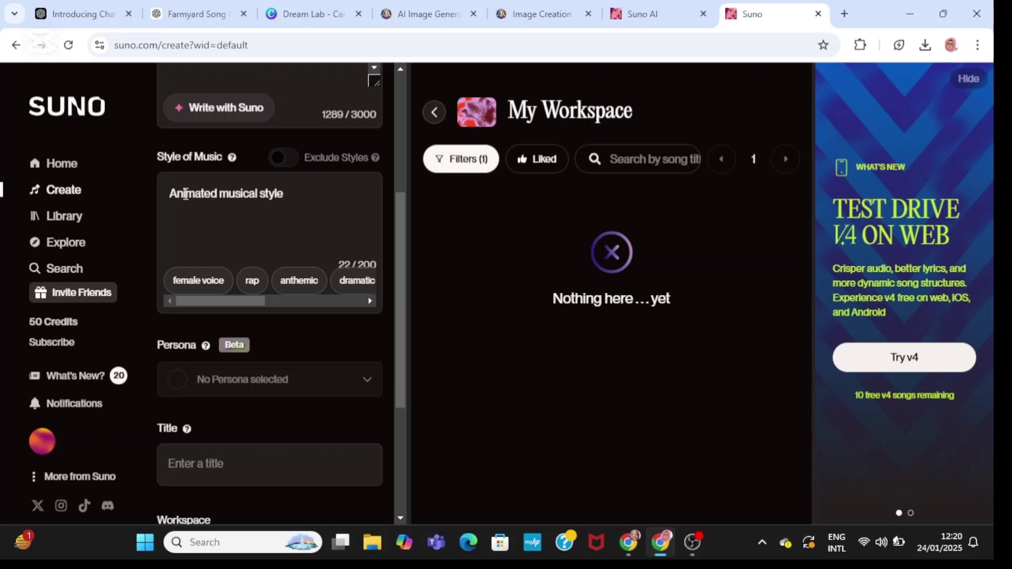
pyautogui.write(' (Disney-es')
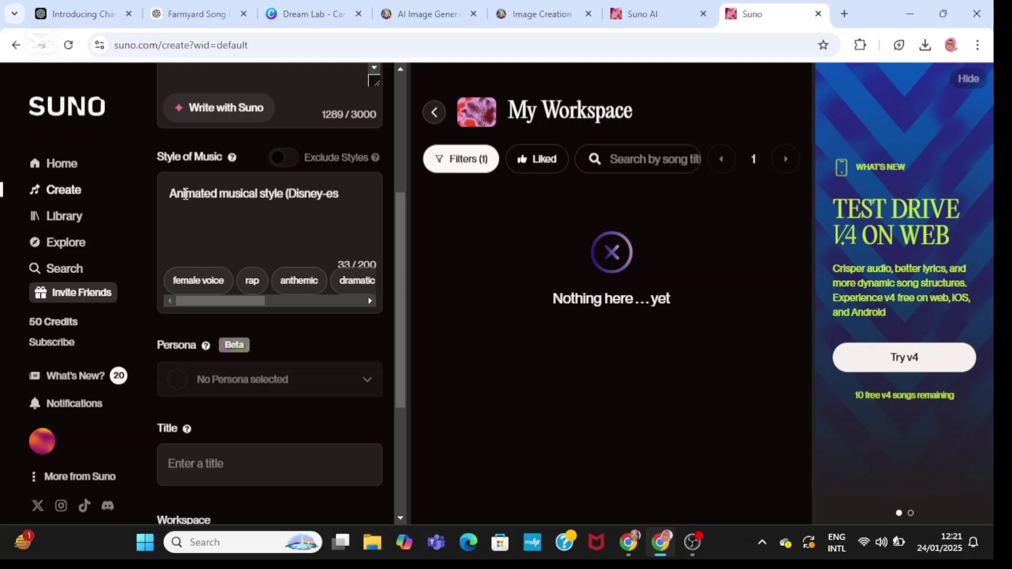
pyautogui.write('que) kids ')
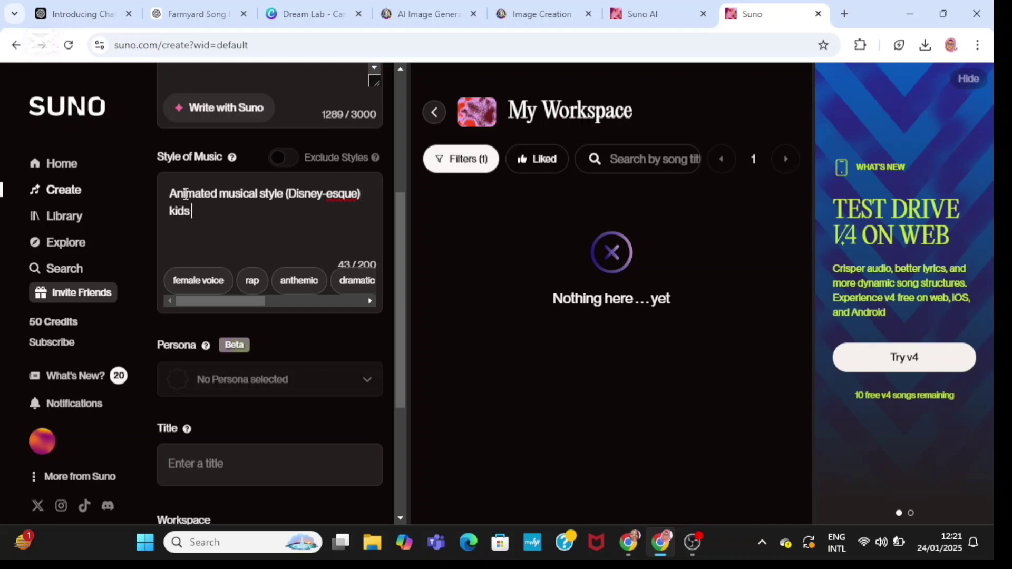
pyautogui.write('voices melodic guitar')
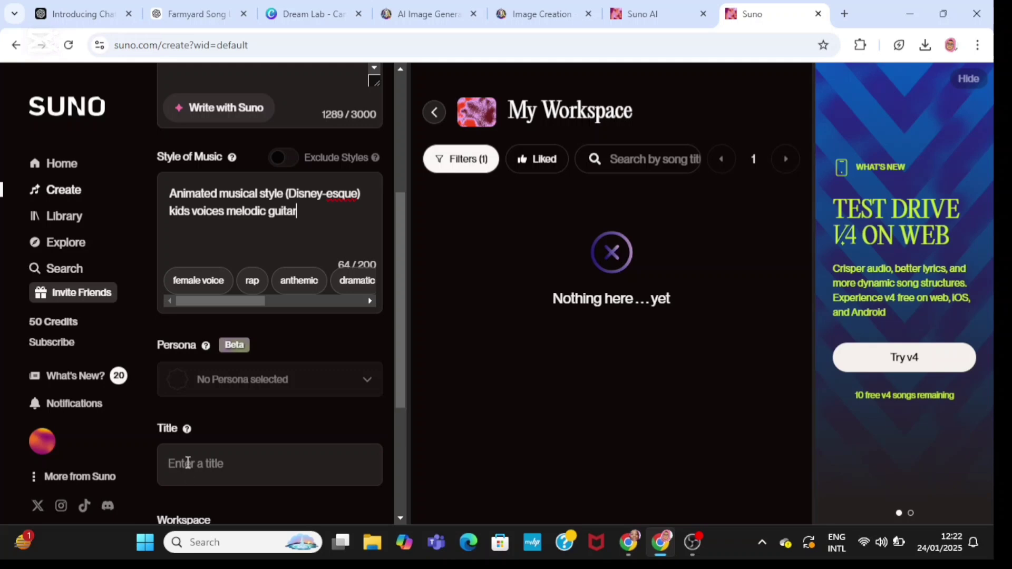
# - Title the song "The Farmyard Symphony" and generate it
pyautogui.write('The Farmyard Symphont')
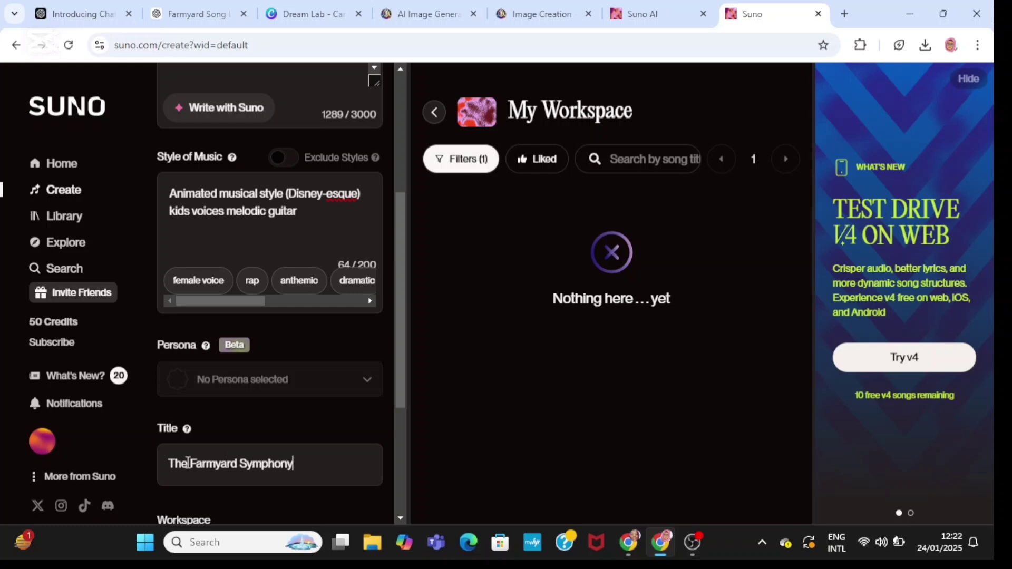
pyautogui.moveTo(401, 358); pyautogui.dragTo(400, 437)
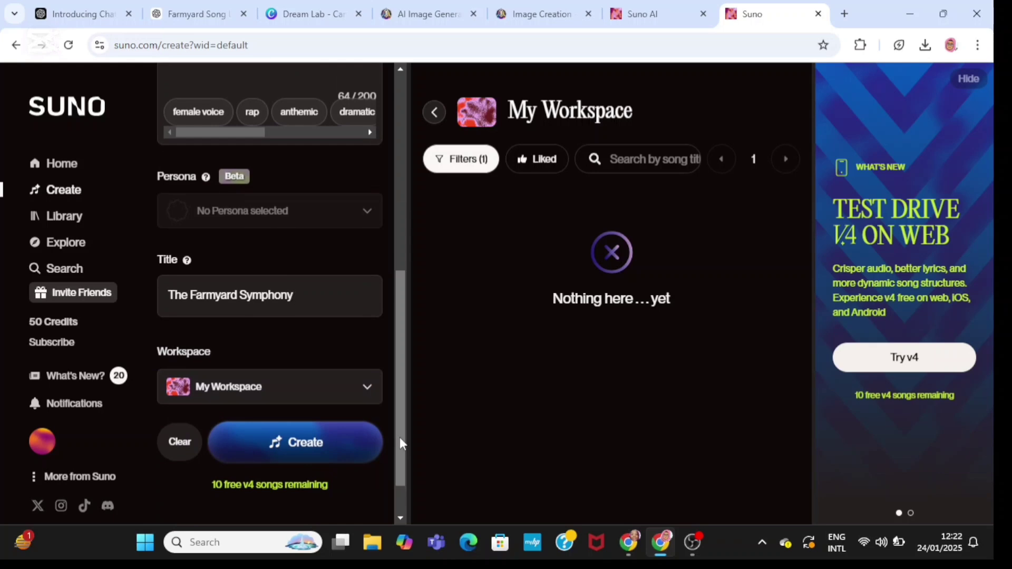
pyautogui.click(313, 445)
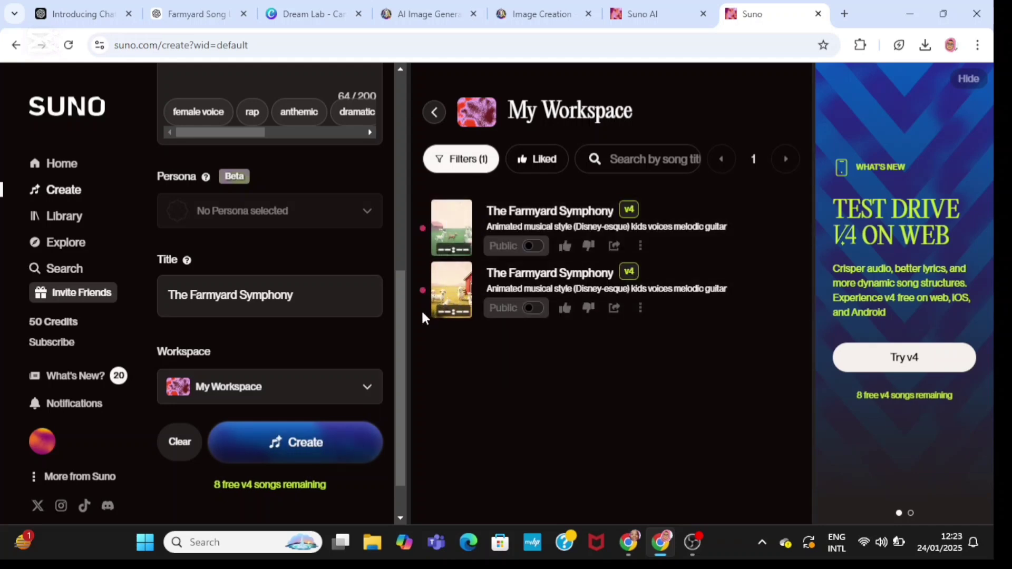
# - Listen to both generated versions of The Farmyard Symphony and pause the playback
pyautogui.click(450, 237)
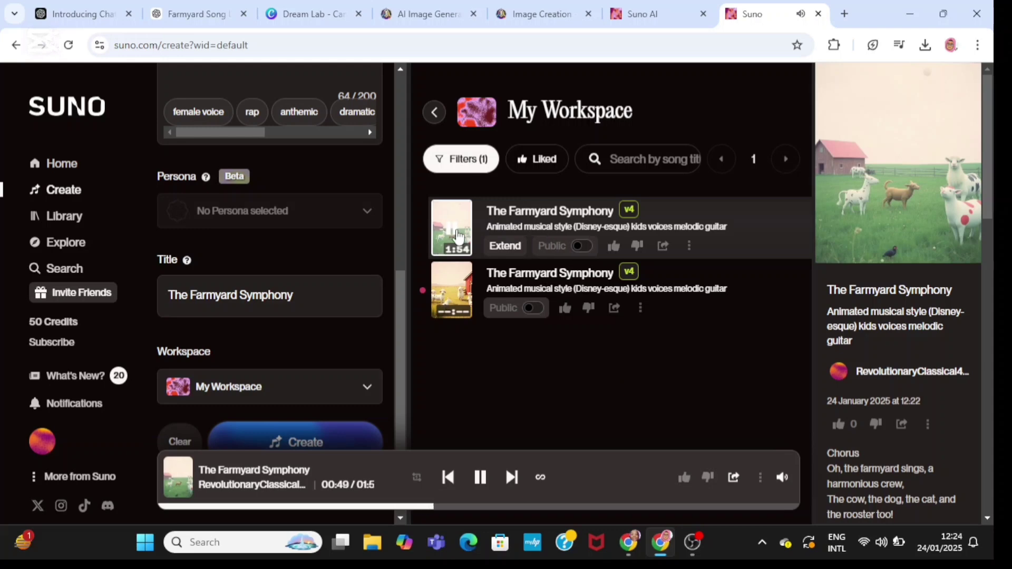
pyautogui.click(453, 298)
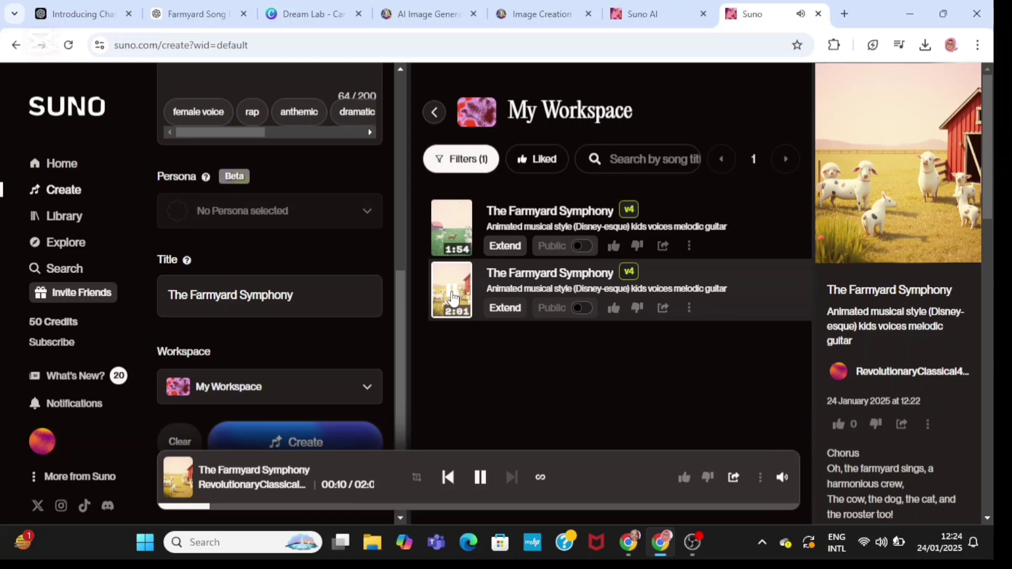
pyautogui.click(582, 219)
pyautogui.click(478, 477)
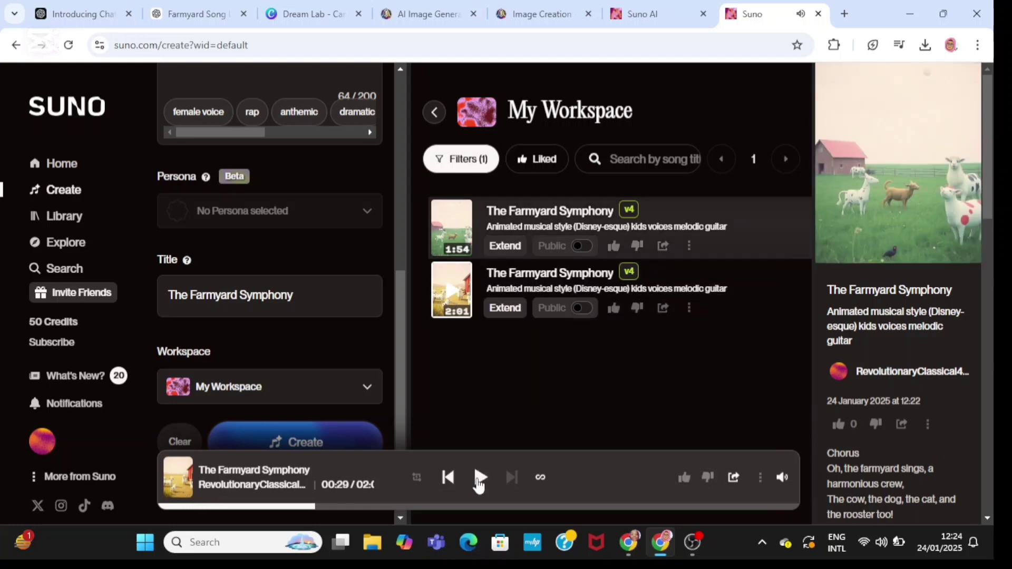
# - Download both generated versions of The Farmyard Symphony as MP3 audio
pyautogui.click(689, 245)
pyautogui.moveTo(630, 441)
pyautogui.click(806, 447)
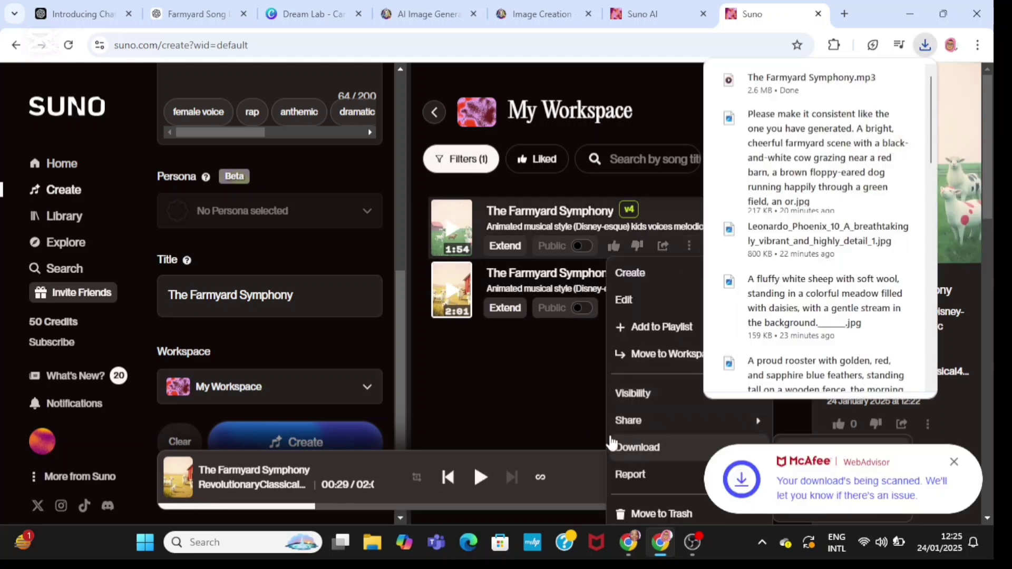
pyautogui.click(690, 307)
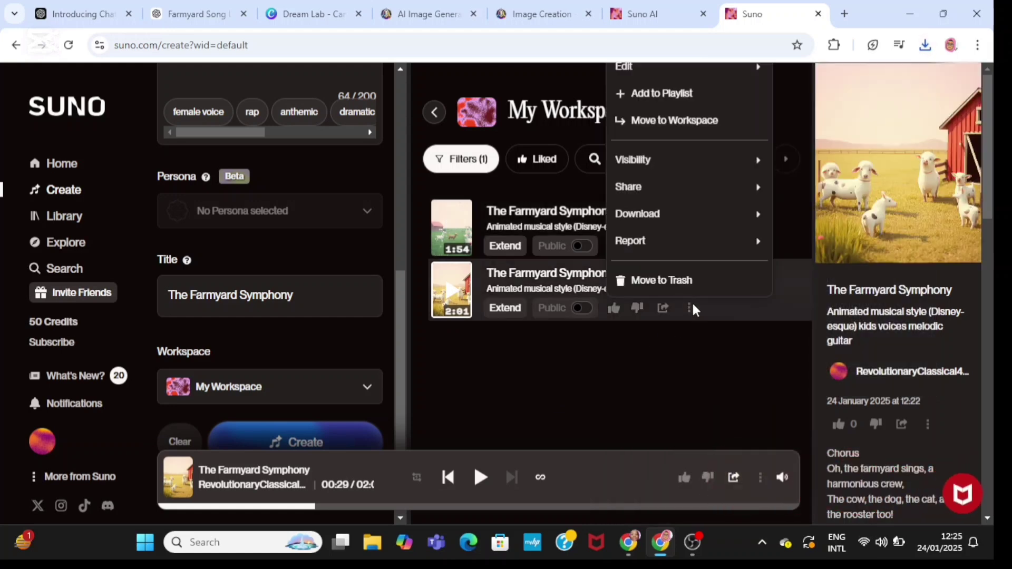
pyautogui.moveTo(693, 219)
pyautogui.click(805, 220)
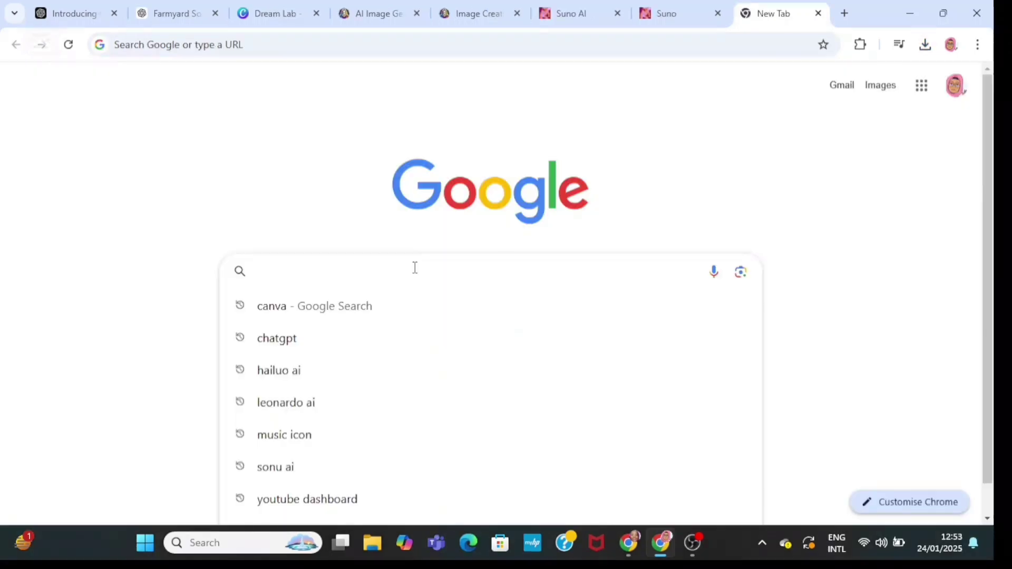
# - Search Google for "hailuo ai", open the Hailuo AI site, and go to its video creation page
pyautogui.click(332, 379)
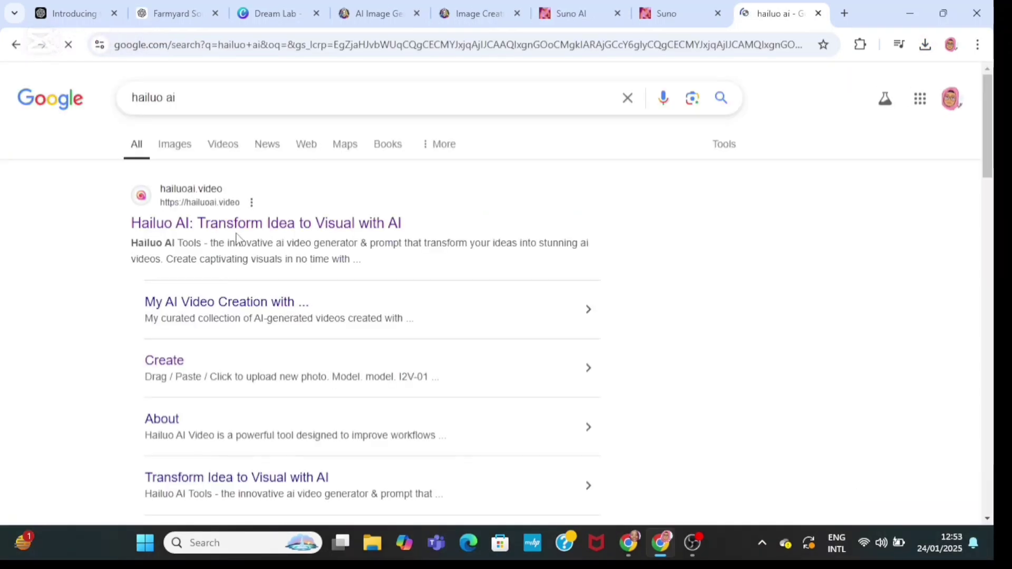
pyautogui.click(237, 231)
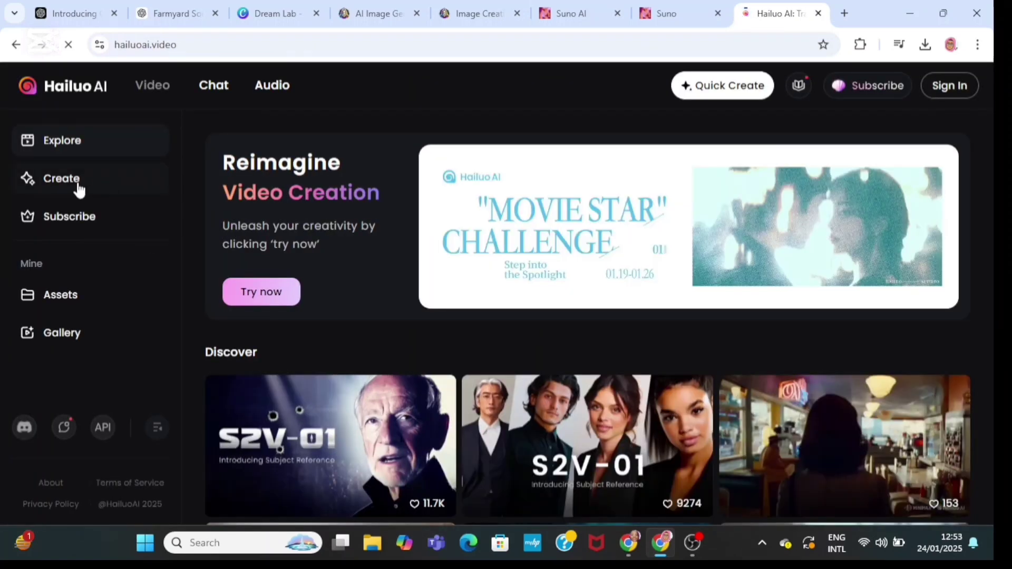
pyautogui.click(79, 185)
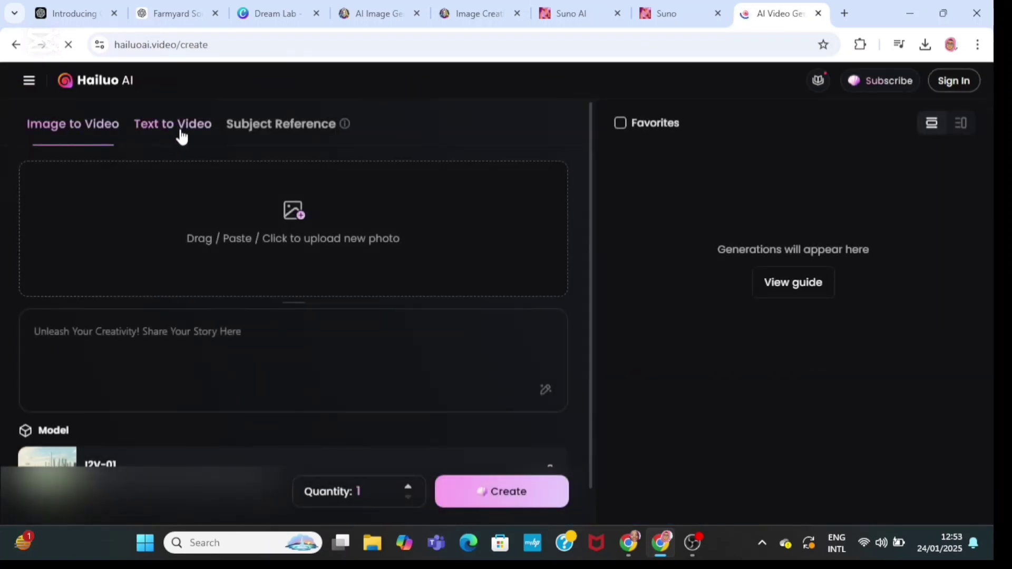
# - Upload the downloaded farmyard image beginning "Please make it consistent like the one" as the Image to Video source
pyautogui.click(303, 213)
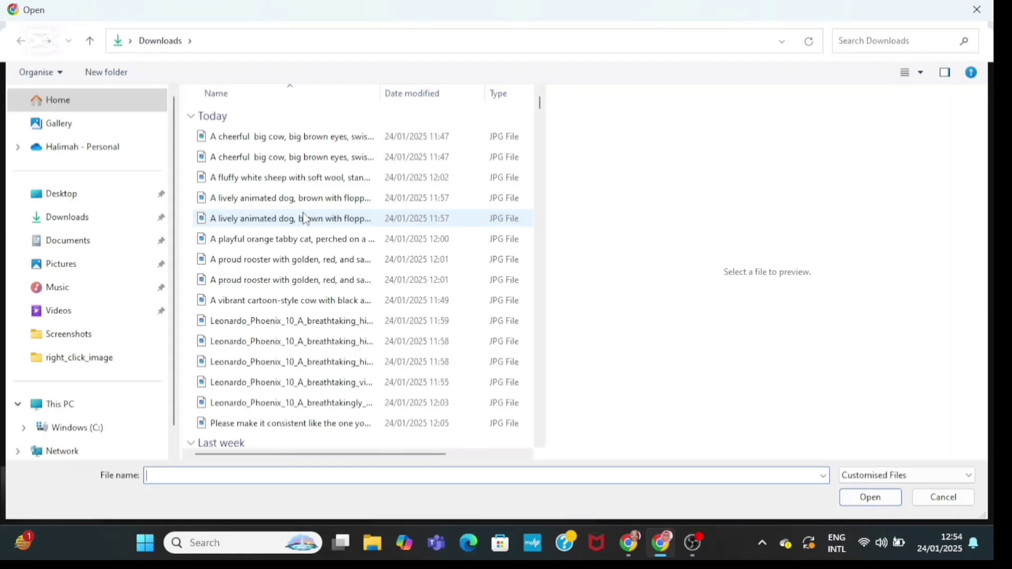
pyautogui.click(329, 423)
pyautogui.click(867, 498)
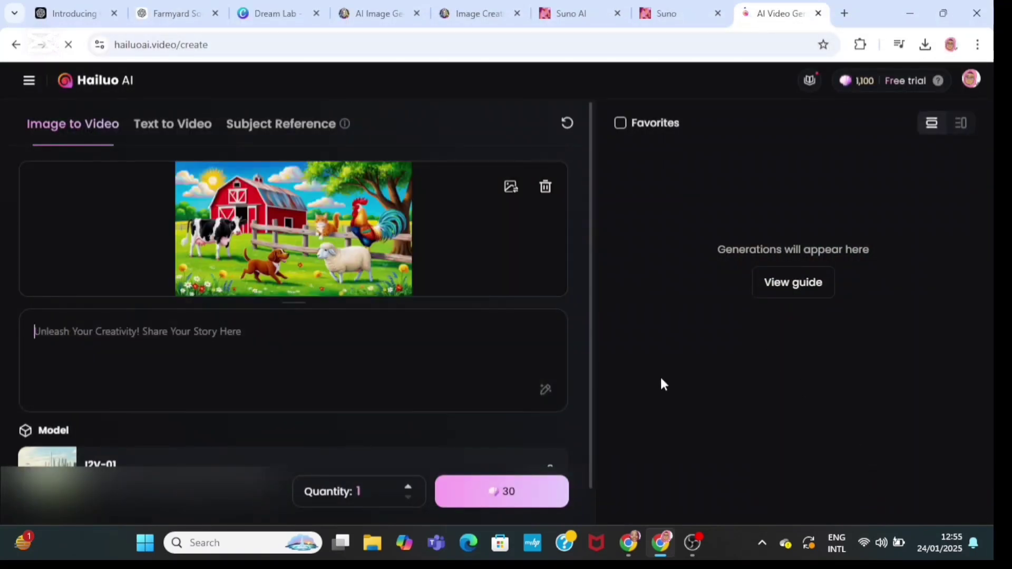
# - Generate a video from the farmyard image with the prompt "Animals dancing to a song" and download the finished clip
pyautogui.moveTo(589, 382); pyautogui.dragTo(589, 393)
pyautogui.write('Animal')
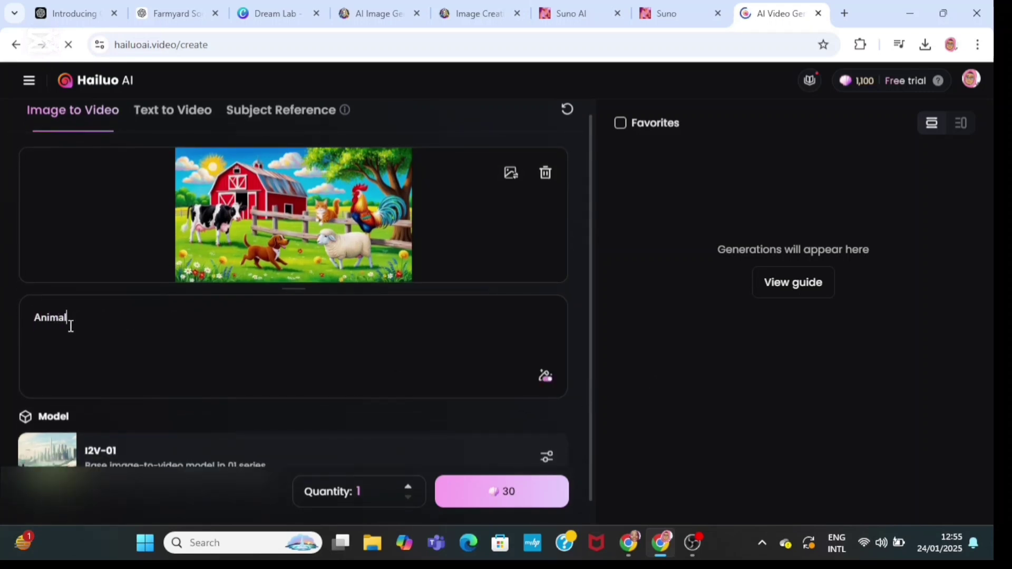
pyautogui.write('s dancing to a song')
pyautogui.moveTo(587, 307); pyautogui.dragTo(586, 333)
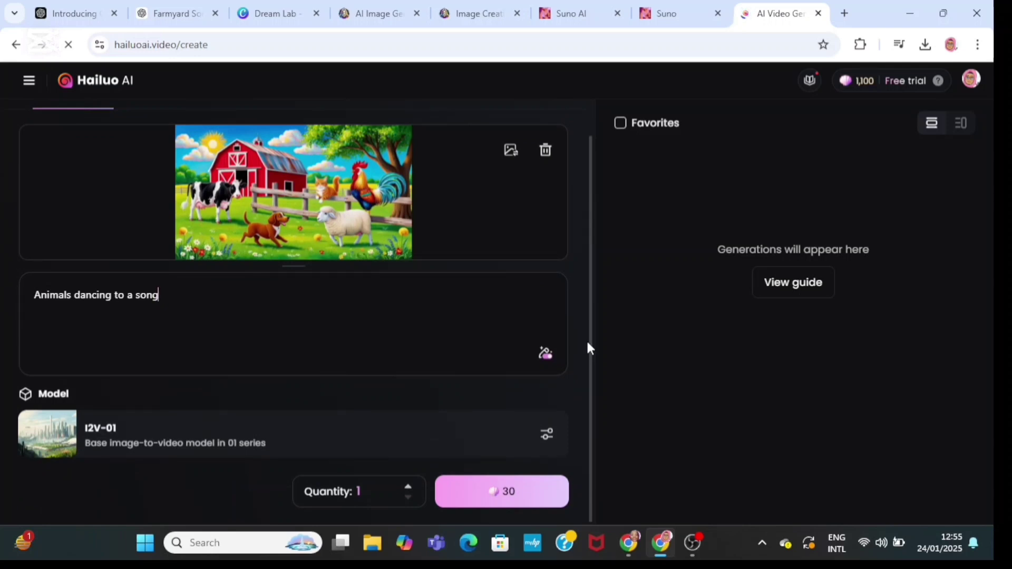
pyautogui.click(499, 498)
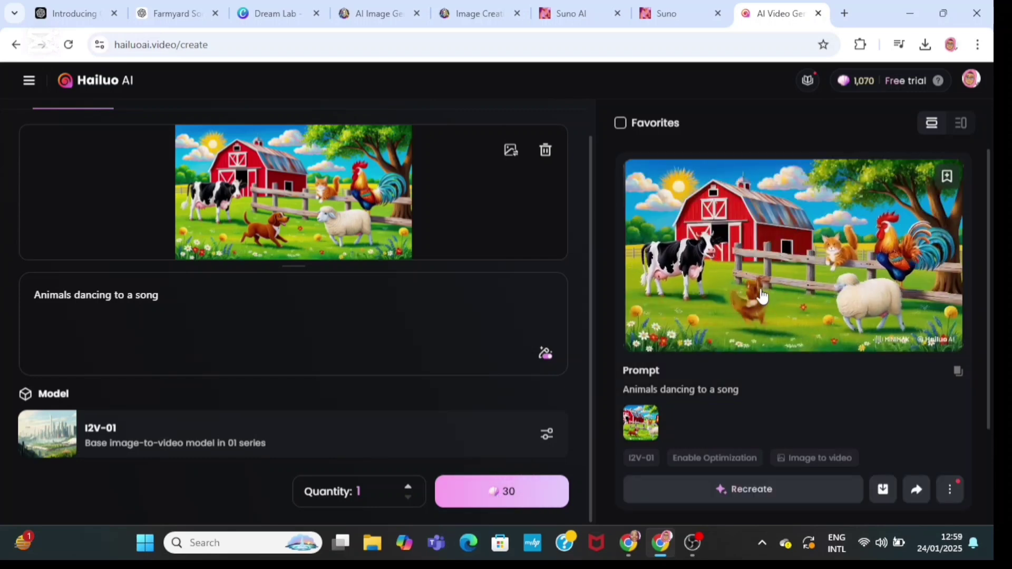
pyautogui.click(951, 492)
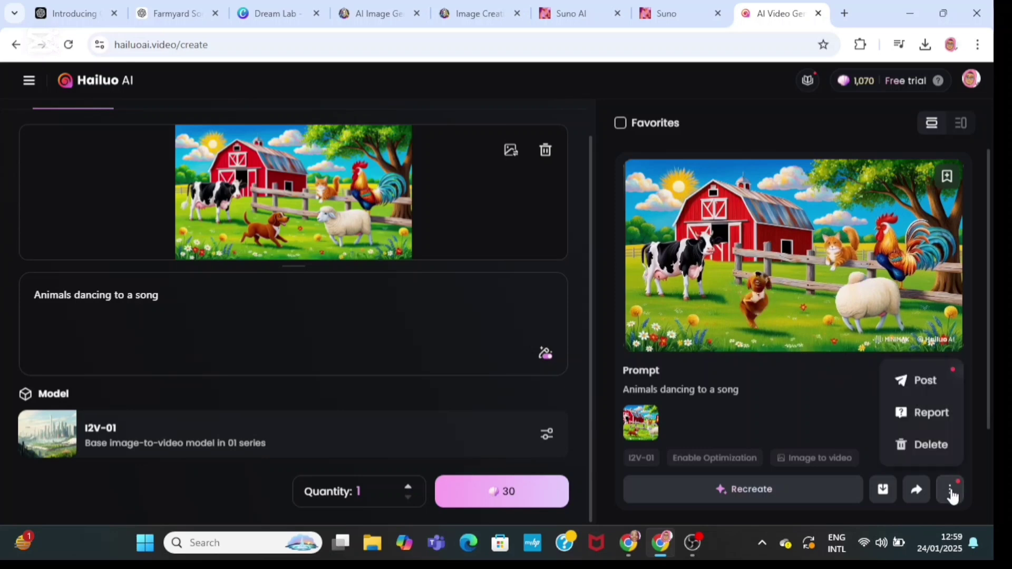
pyautogui.click(884, 491)
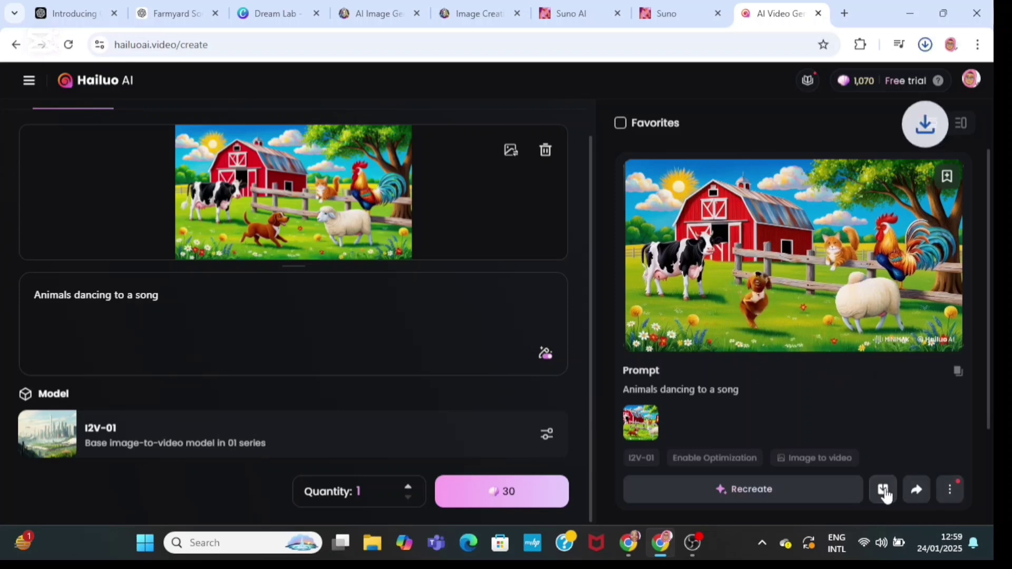
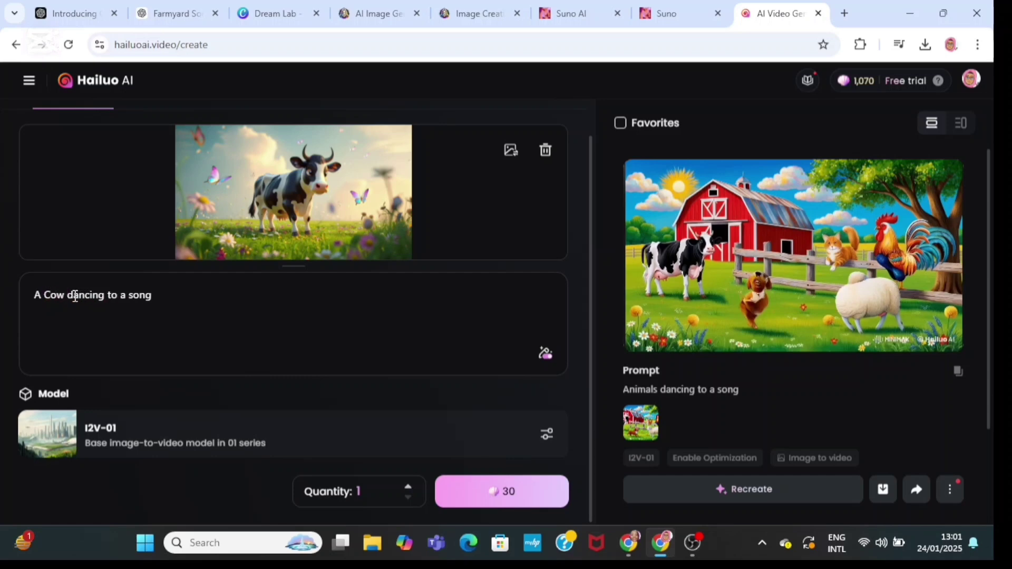
# - Generate a video from the cow image with the prompt "A Cow dancing to a song" and download it
pyautogui.click(505, 497)
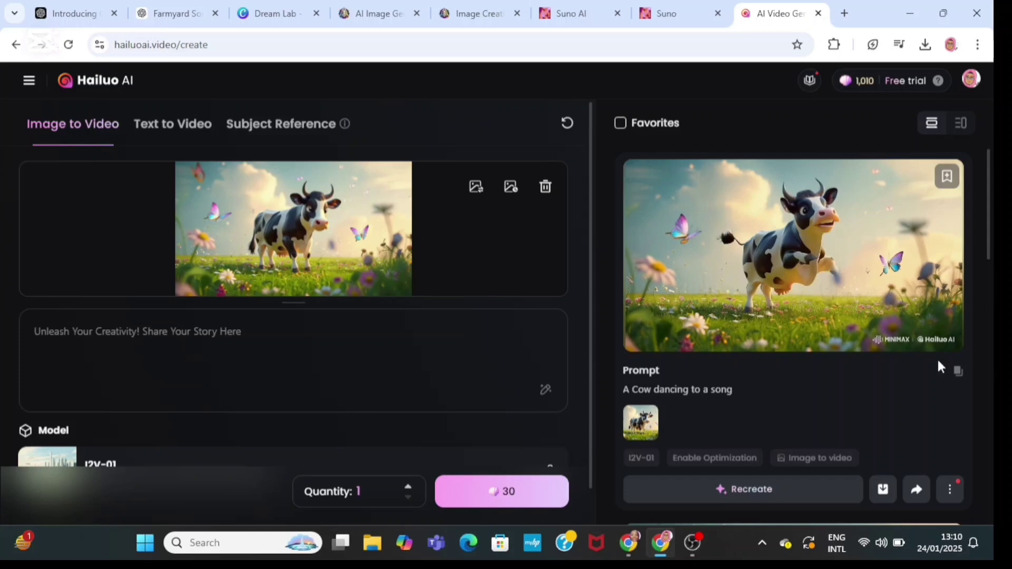
pyautogui.click(883, 491)
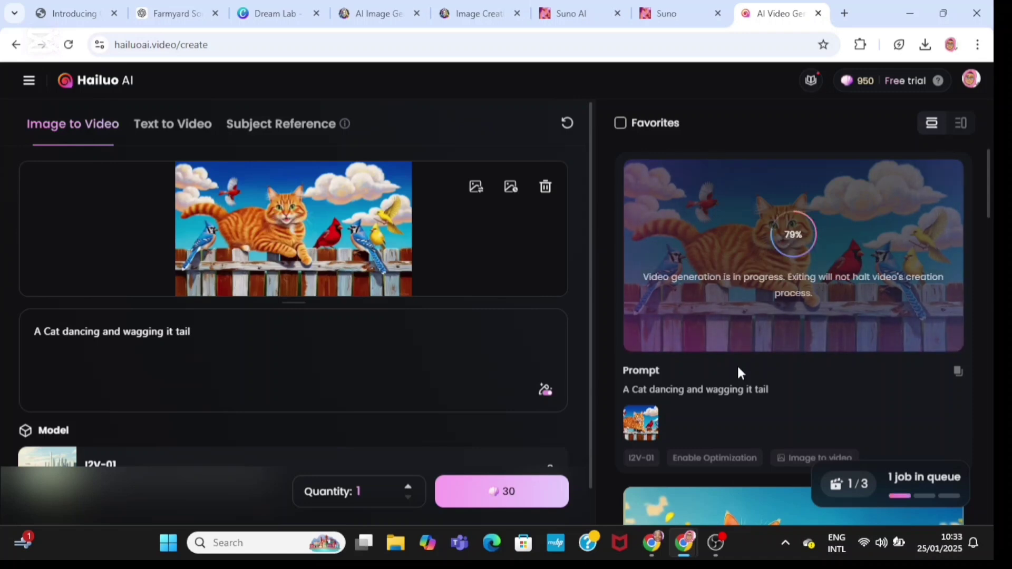
# - Open the finished "A Cat dancing and wagging it tail" clip, download it, and return to the creation page
pyautogui.click(770, 223)
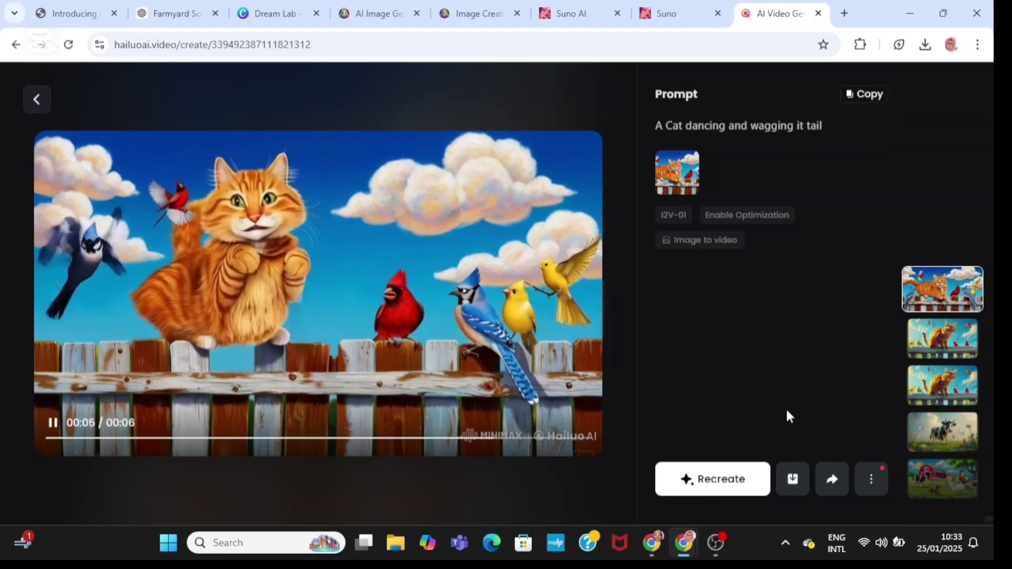
pyautogui.click(793, 479)
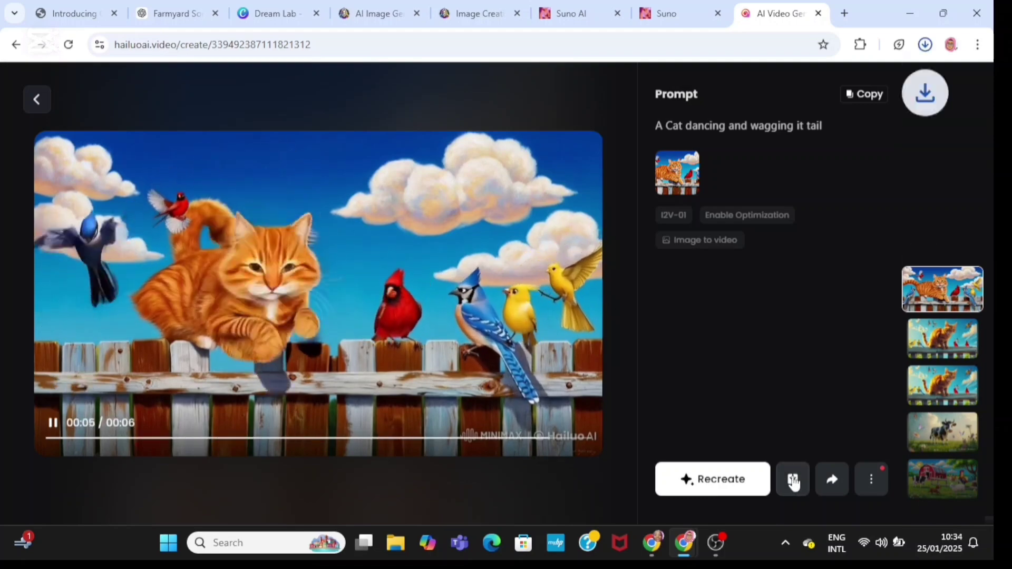
pyautogui.click(37, 100)
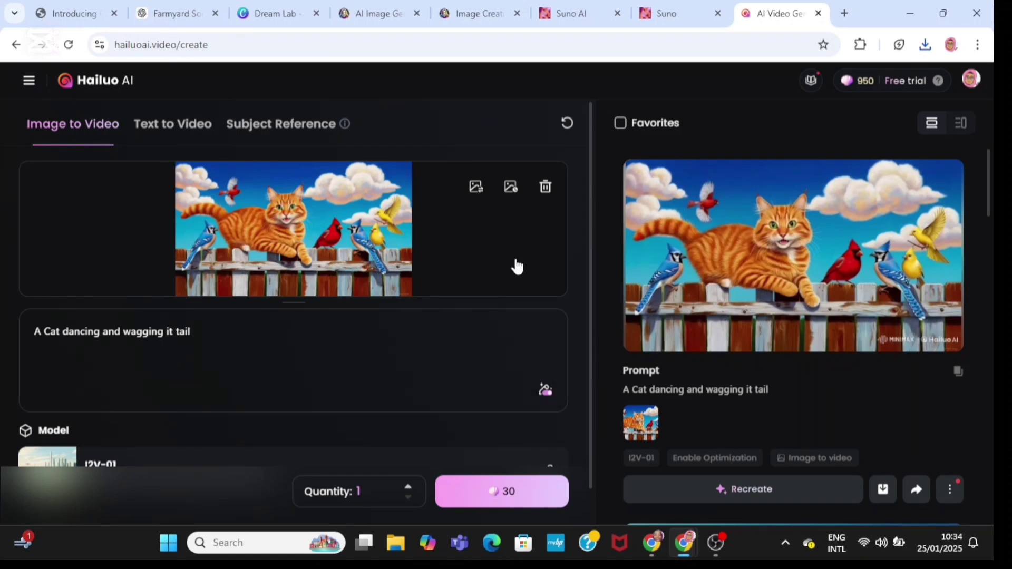
# - Replace the cat source image with the downloaded rooster image beginning "A proud rooster with golden, red"
pyautogui.click(543, 205)
pyautogui.click(294, 196)
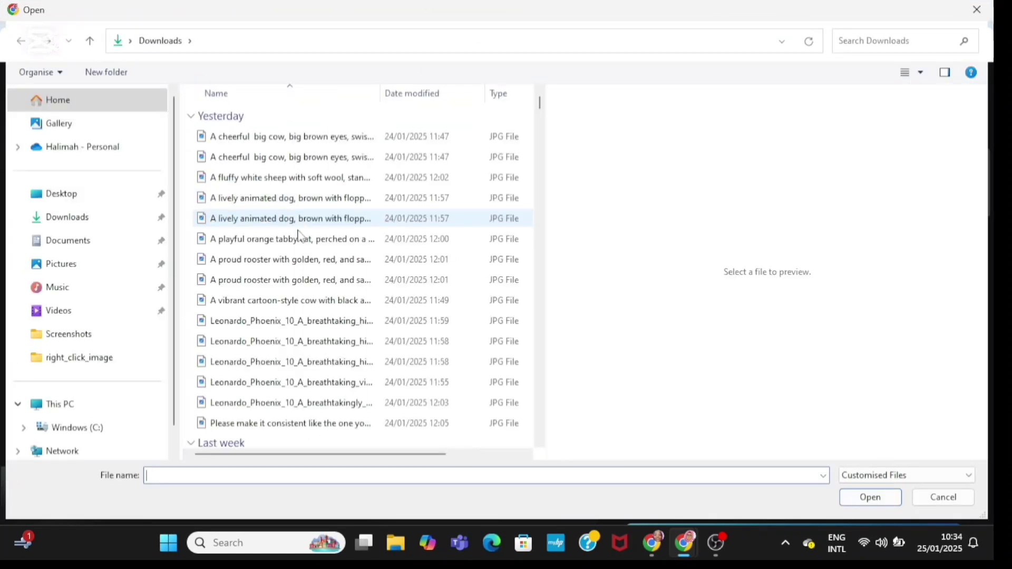
pyautogui.click(290, 280)
pyautogui.click(856, 495)
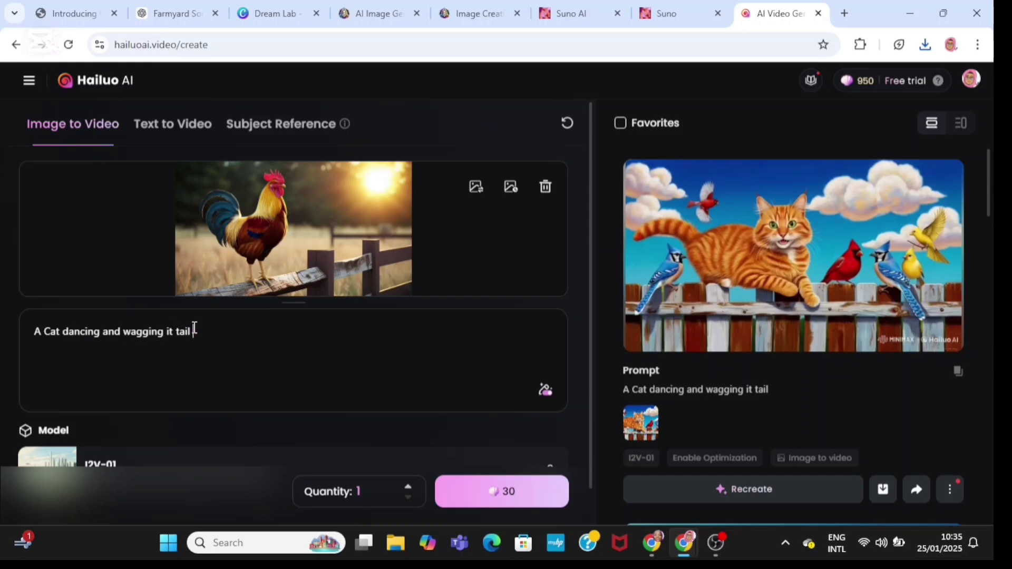
# - Change the prompt to "A Rooster dancing and tidbitting" and generate the rooster video
pyautogui.click(66, 330)
pyautogui.press('BackSpace')
pyautogui.press('BackSpace')
pyautogui.press('BackSpace')
pyautogui.press('BackSpace')
pyautogui.write('Ro')
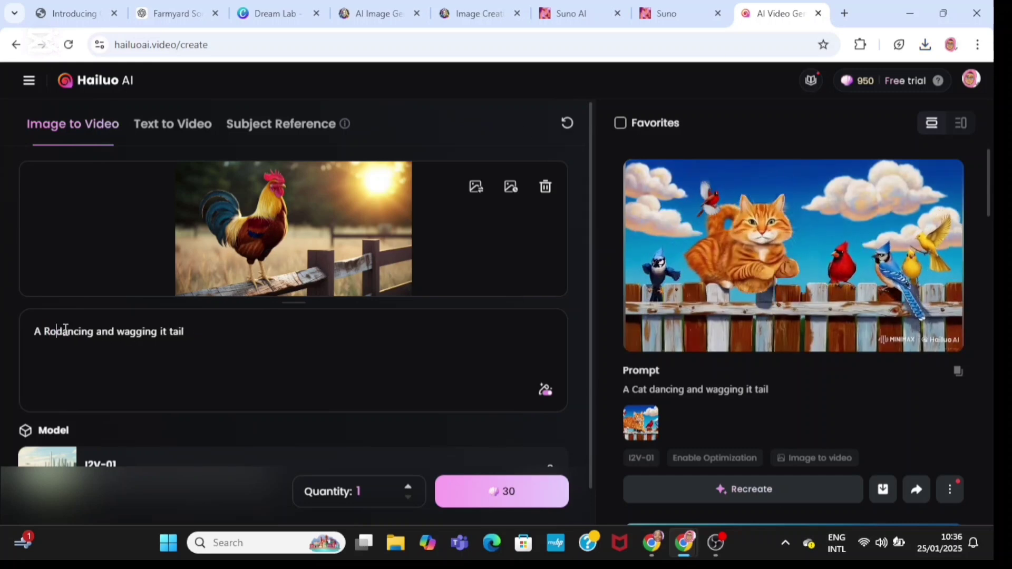
pyautogui.write('oster')
pyautogui.click(220, 330)
pyautogui.press('BackSpace')
pyautogui.press('BackSpace')
pyautogui.press('BackSpace')
pyautogui.press('BackSpace')
pyautogui.press('BackSpace')
pyautogui.press('BackSpace')
pyautogui.press('BackSpace')
pyautogui.press('BackSpace')
pyautogui.press('BackSpace')
pyautogui.press('BackSpace')
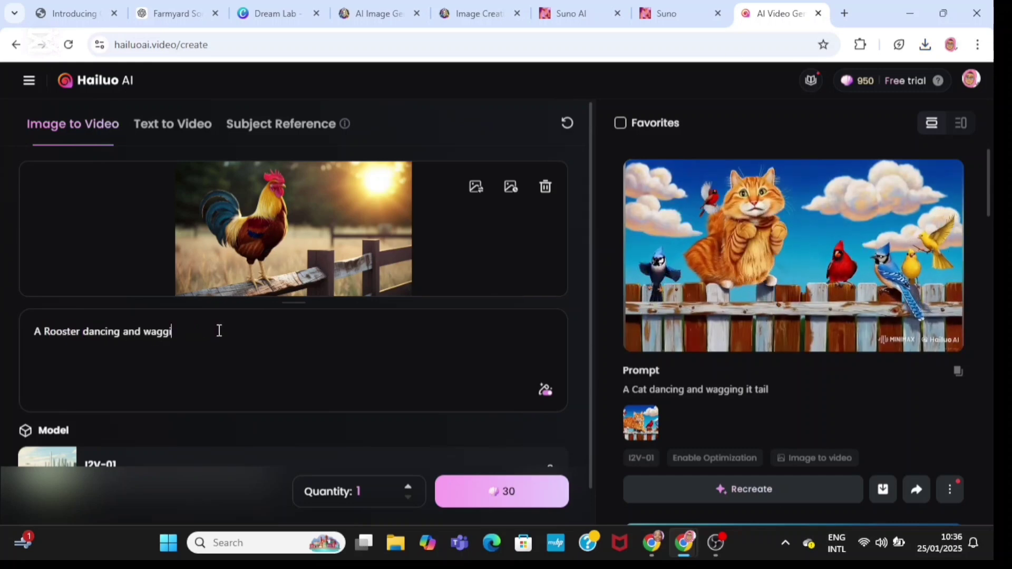
pyautogui.press('BackSpace')
pyautogui.press('BackSpace')
pyautogui.press('BackSpace')
pyautogui.press('BackSpace')
pyautogui.press('BackSpace')
pyautogui.rightClick(153, 333)
pyautogui.click(188, 168)
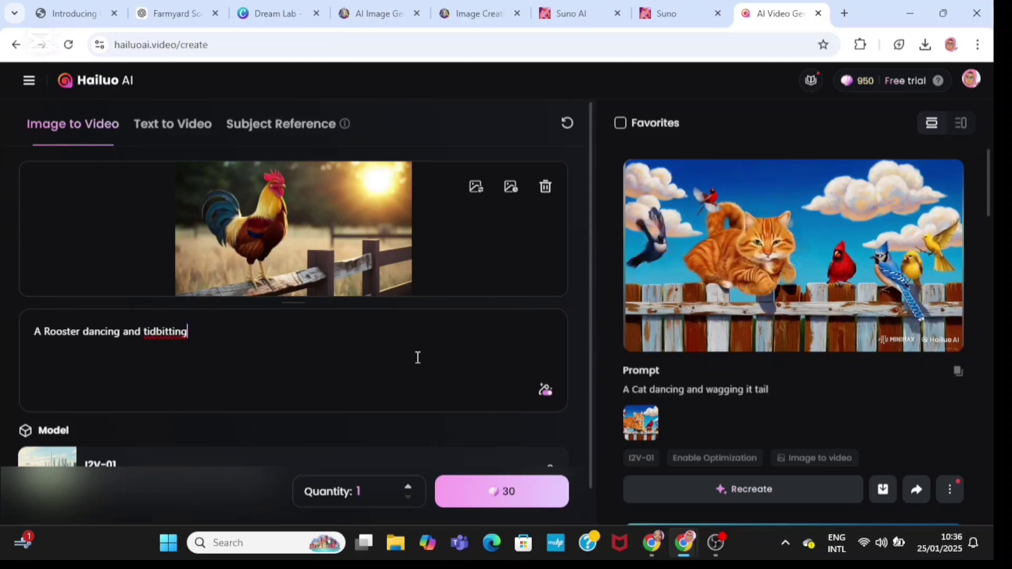
pyautogui.click(495, 496)
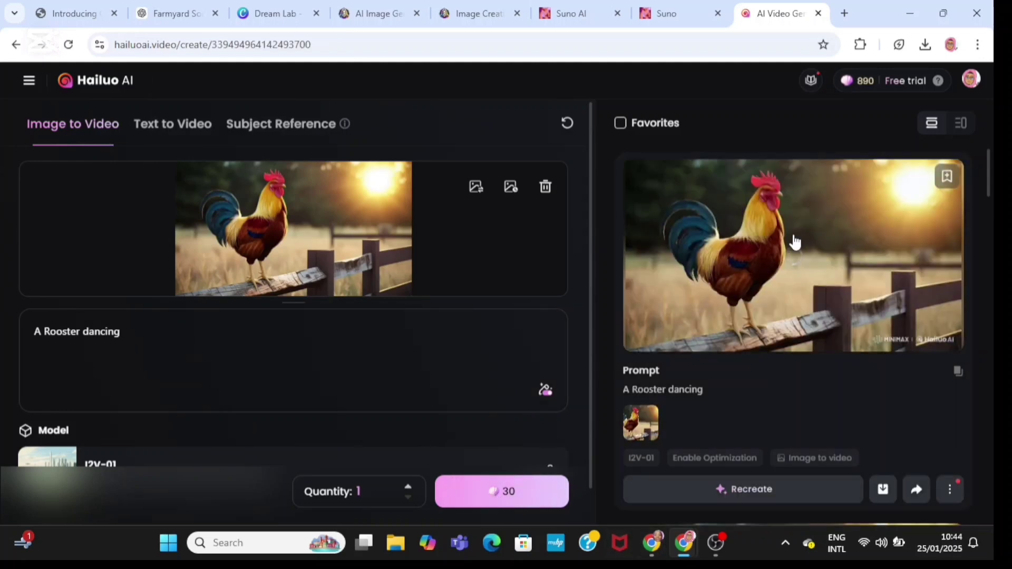
# - Open the finished "A Rooster dancing" clip, download it, and return to the creation page
pyautogui.click(796, 242)
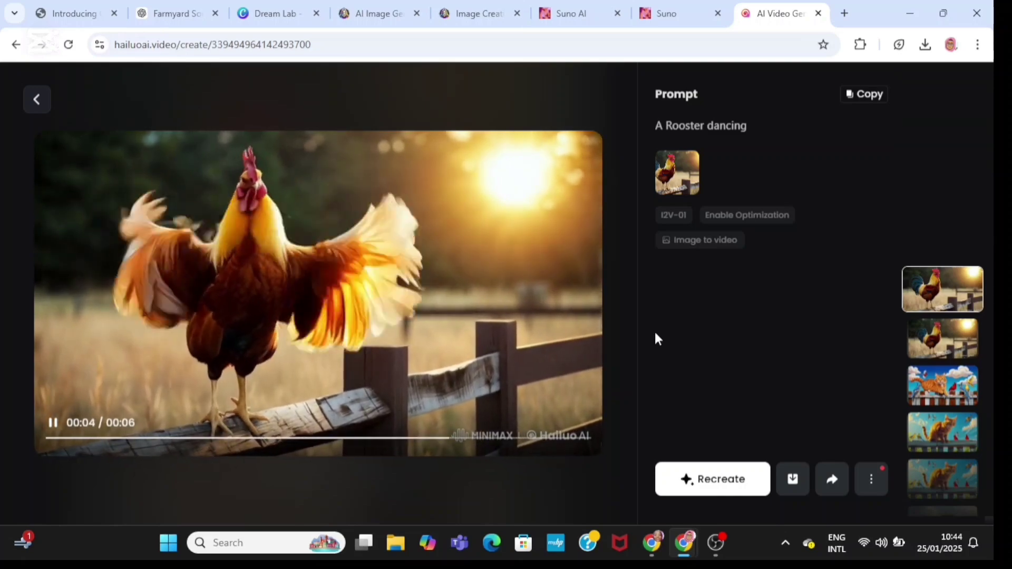
pyautogui.click(793, 479)
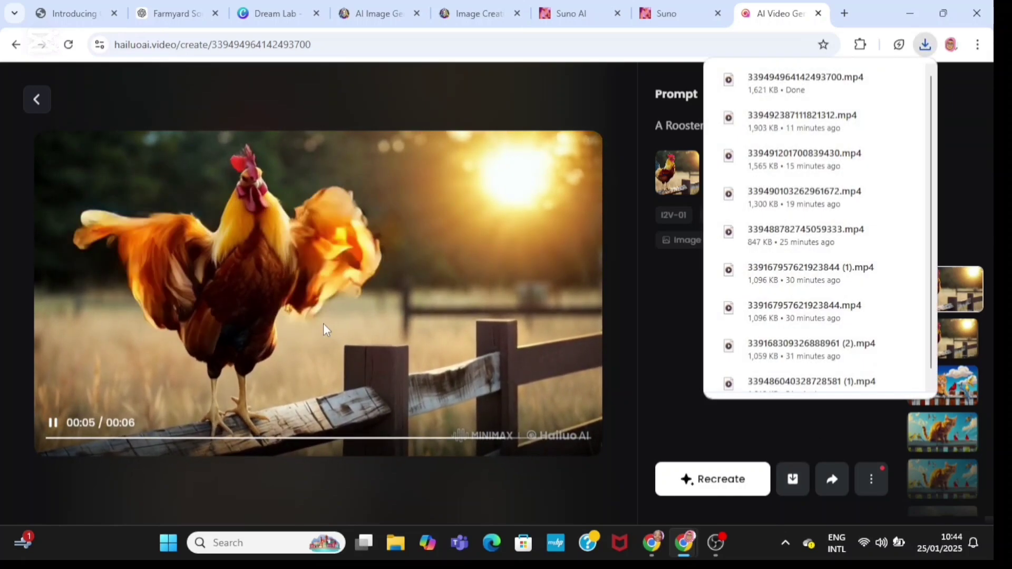
pyautogui.click(36, 99)
# - Replace the source with the downloaded image of the dog running through a green field and generate a video with the prompt "A dog dancing"
pyautogui.click(545, 188)
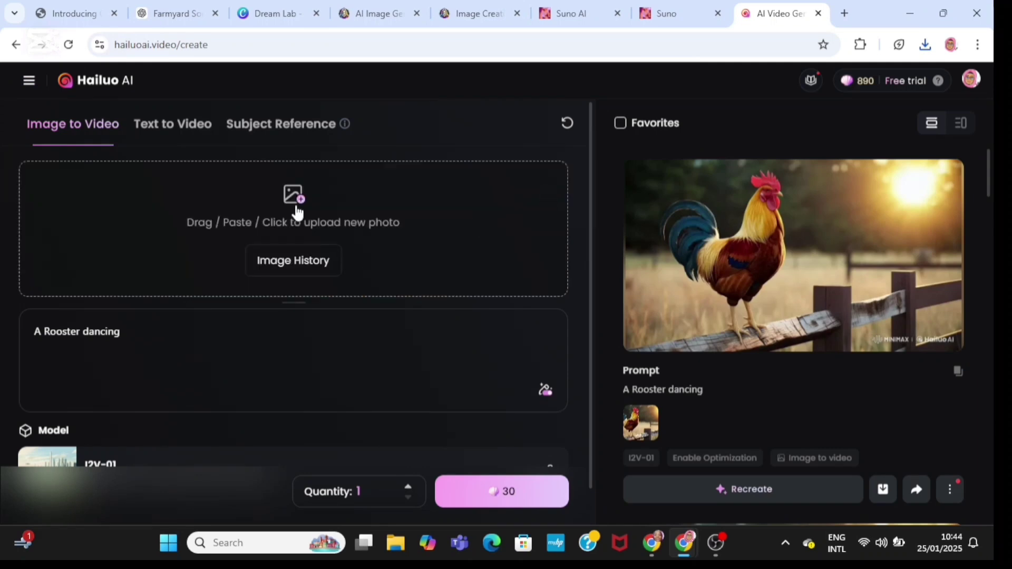
pyautogui.click(298, 206)
pyautogui.click(293, 218)
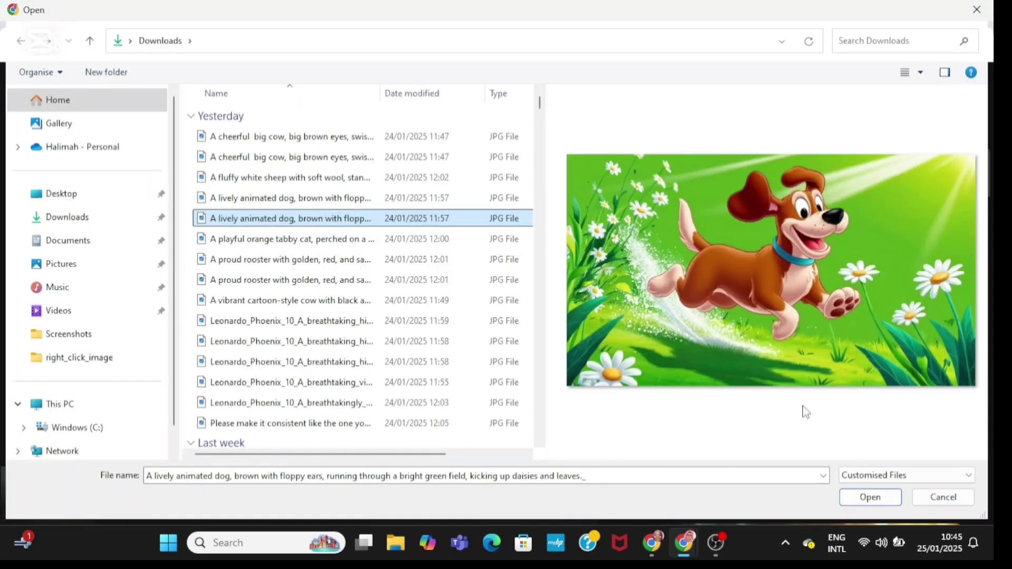
pyautogui.click(870, 498)
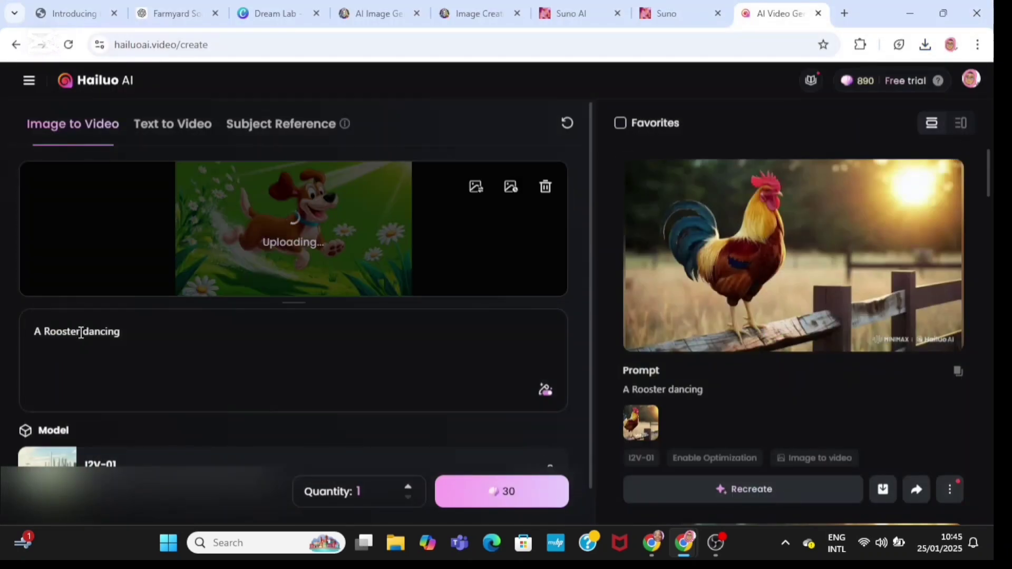
pyautogui.press('BackSpace')
pyautogui.press('BackSpace')
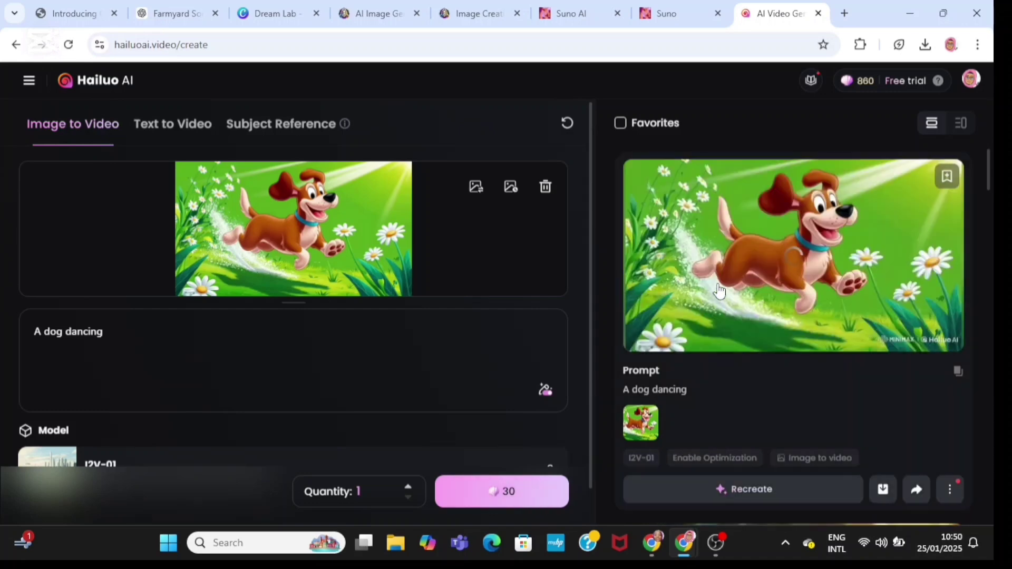
# - Open the finished "A dog dancing" clip, download it, and return to the creation page
pyautogui.click(722, 291)
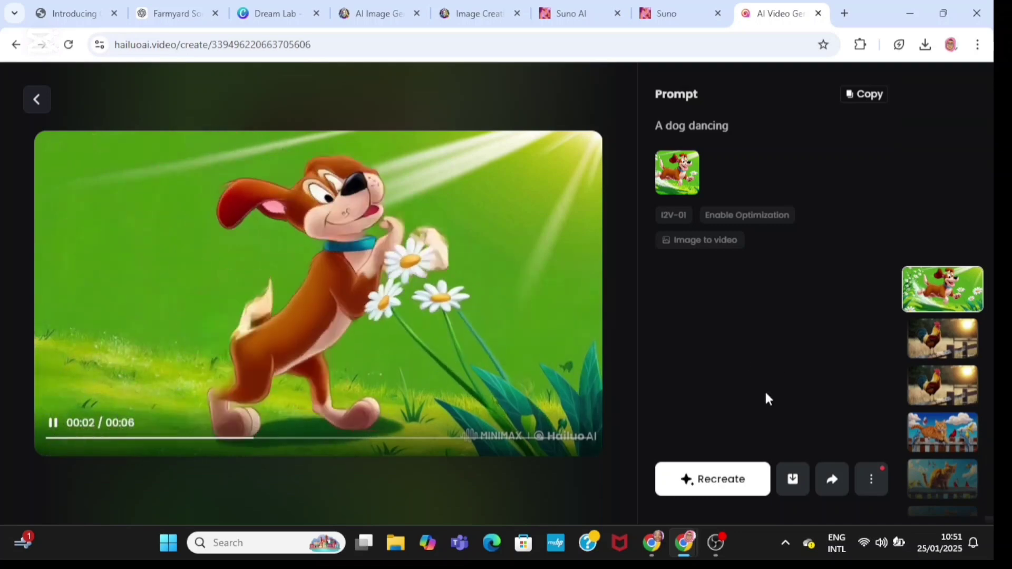
pyautogui.click(793, 480)
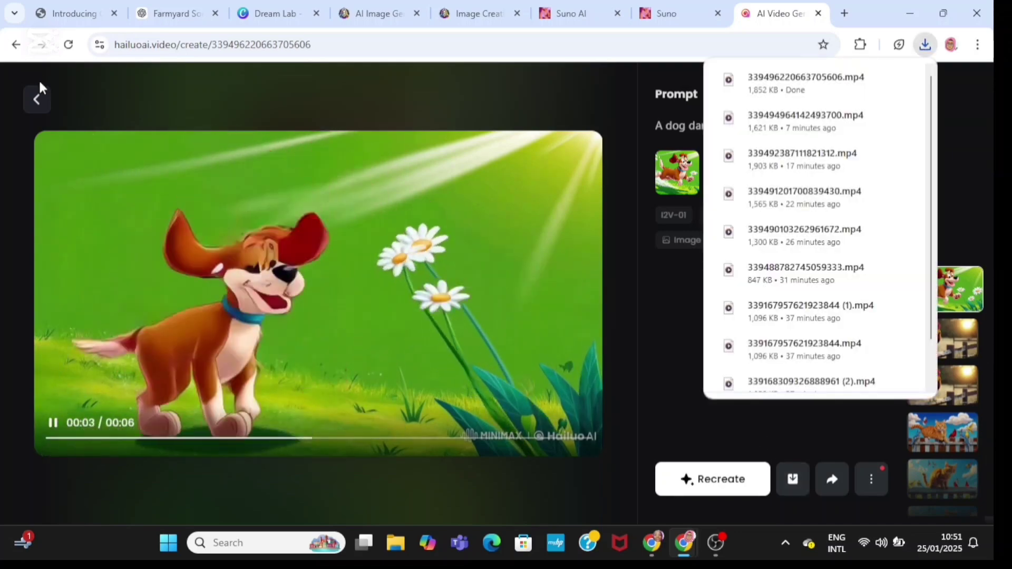
pyautogui.click(38, 100)
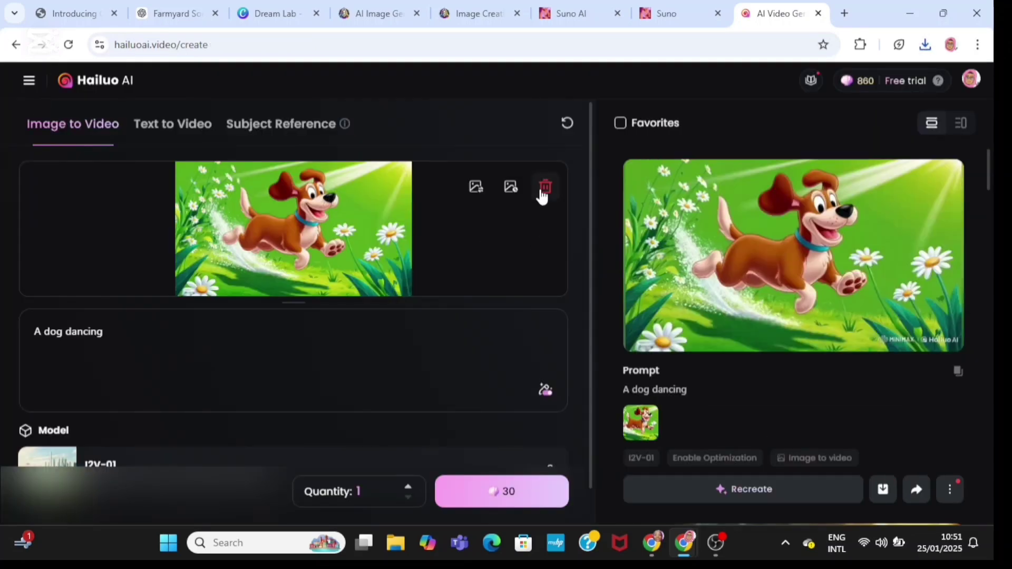
# - Replace the source with the downloaded image beginning "A fluffy white sheep", generate a video with the prompt "A sheep dancing", and open the clip
pyautogui.click(545, 187)
pyautogui.click(293, 202)
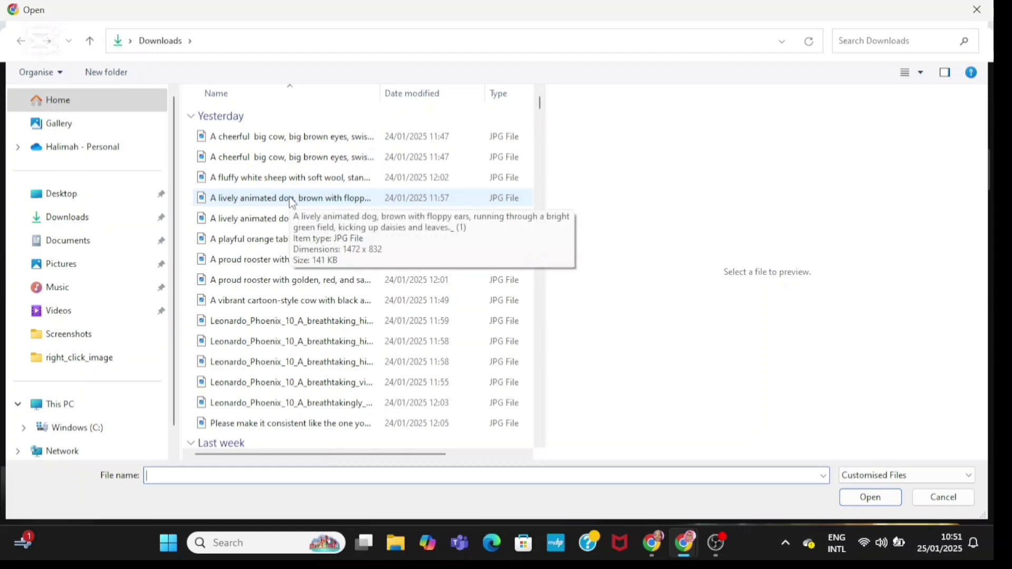
pyautogui.click(290, 177)
pyautogui.click(860, 497)
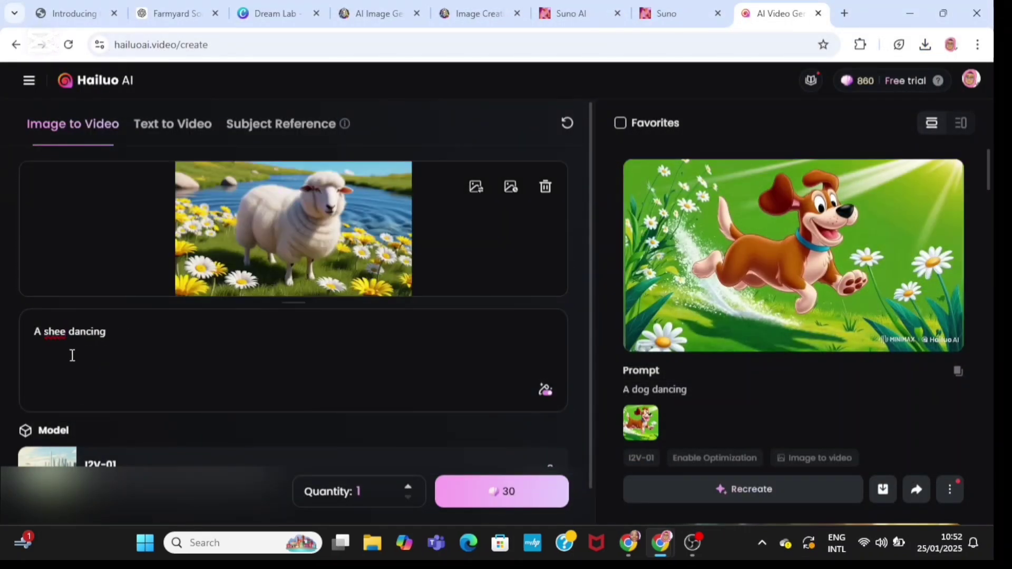
pyautogui.click(485, 498)
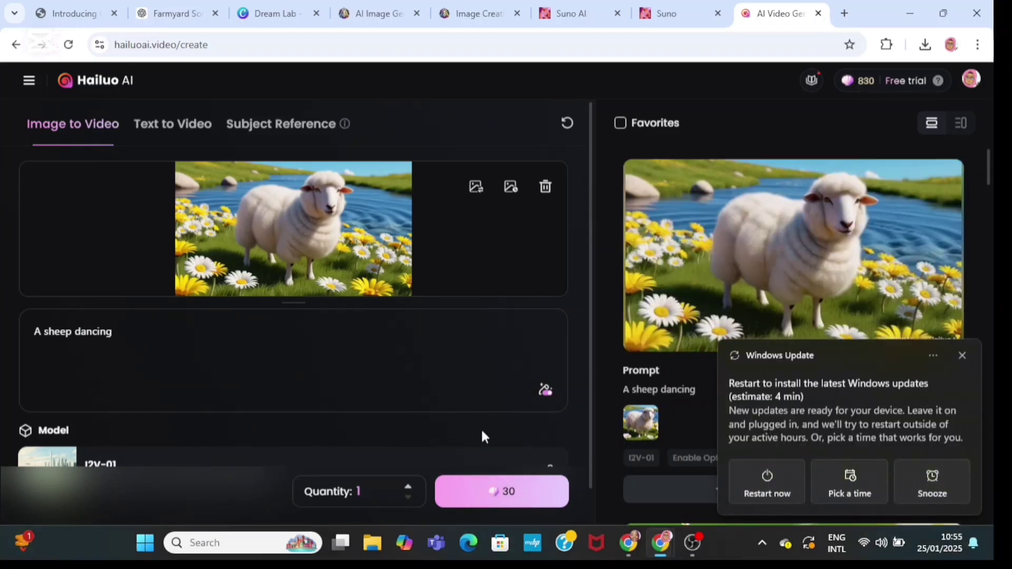
pyautogui.click(819, 274)
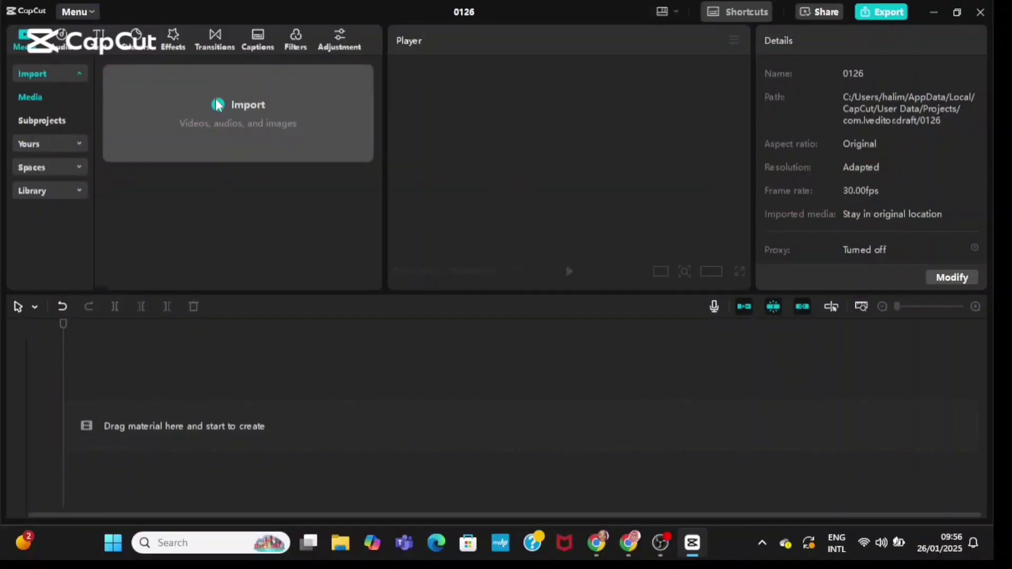
# - Switch to CapCut and import the downloaded farmyard animals clip into the empty project 0126
pyautogui.click(218, 105)
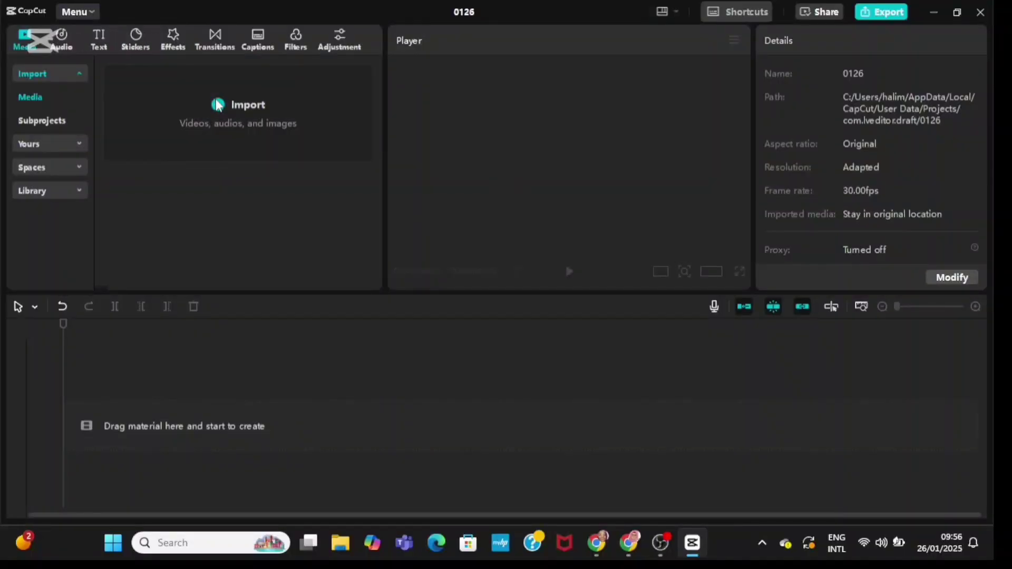
pyautogui.click(271, 155)
pyautogui.press('Down')
pyautogui.press('Down')
pyautogui.press('Down')
pyautogui.press('Down')
pyautogui.press('Down')
pyautogui.press('Down')
pyautogui.press('Down')
pyautogui.press('Down')
pyautogui.press('Down')
pyautogui.press('Down')
pyautogui.press('Down')
pyautogui.press('Down')
pyautogui.press('Down')
pyautogui.press('Down')
pyautogui.press('Down')
pyautogui.press('Down')
pyautogui.press('Down')
pyautogui.press('Down')
pyautogui.press('Down')
pyautogui.press('Down')
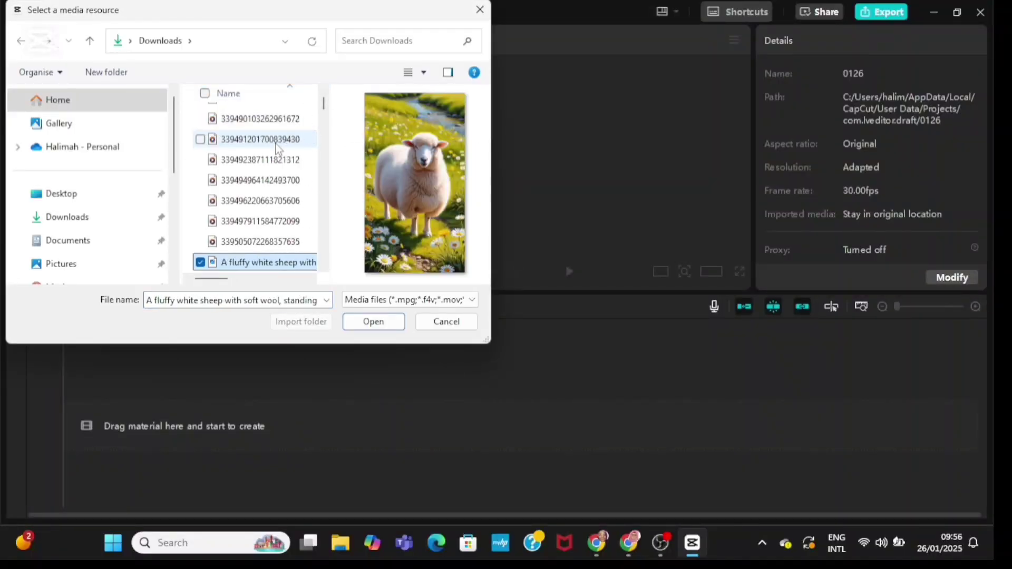
pyautogui.click(373, 321)
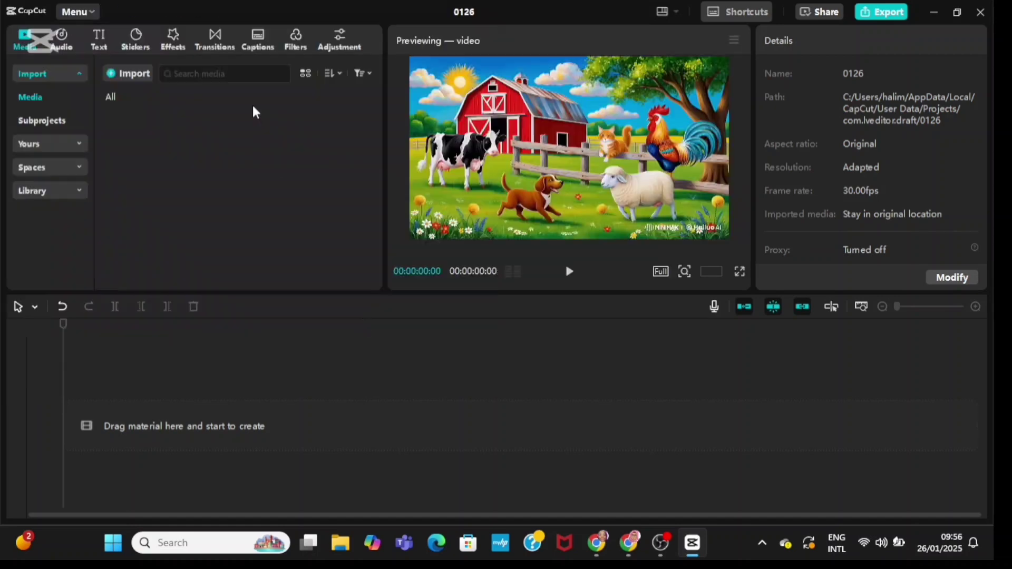
# - Import the remaining downloaded Hailuo animal MP4 clips into the project's media together
pyautogui.click(129, 72)
pyautogui.click(244, 203)
pyautogui.hotkey('shift', 'Down')
pyautogui.hotkey('shift', 'Down')
pyautogui.hotkey('shift', 'Down')
pyautogui.hotkey('shift', 'Down')
pyautogui.hotkey('shift', 'Down')
pyautogui.hotkey('shift', 'Down')
pyautogui.hotkey('shift', 'Down')
pyautogui.hotkey('shift', 'Down')
pyautogui.hotkey('shift', 'Down')
pyautogui.hotkey('shift', 'Down')
pyautogui.hotkey('shift', 'Down')
pyautogui.hotkey('shift', 'Down')
pyautogui.hotkey('shift', 'Down')
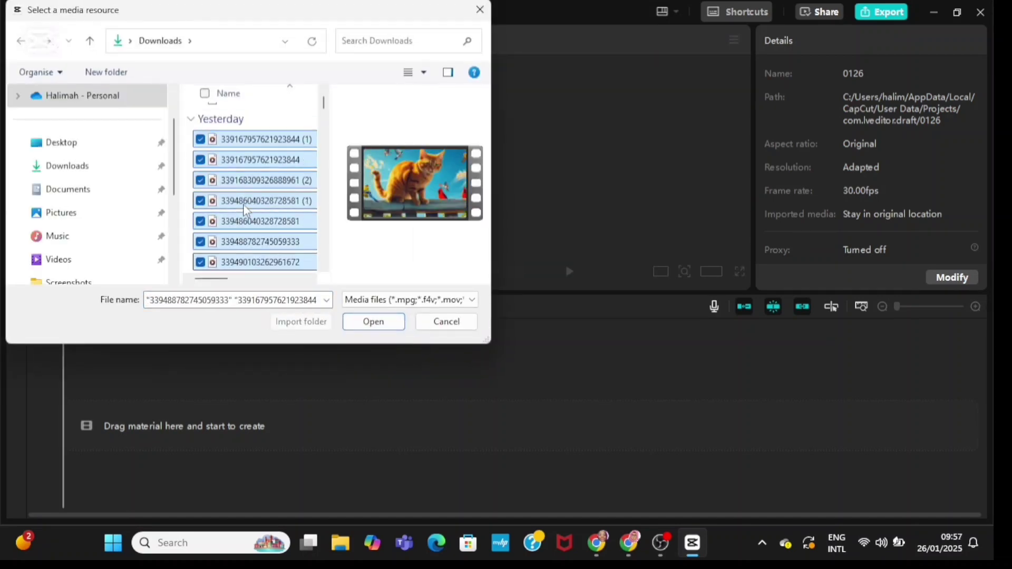
pyautogui.hotkey('shift', 'Up')
pyautogui.hotkey('shift', 'Up')
pyautogui.click(374, 322)
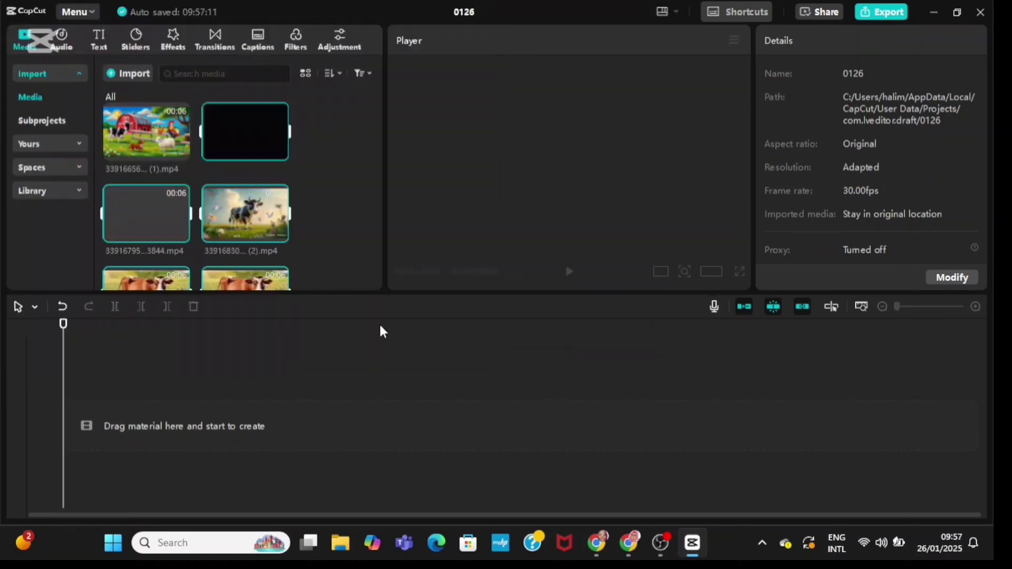
# - Import the audio file "The Farmyard Symphony (3)" into the project and place it at the start of the timeline
pyautogui.click(129, 73)
pyautogui.click(221, 176)
pyautogui.press('Down')
pyautogui.press('Down')
pyautogui.press('Down')
pyautogui.press('Down')
pyautogui.press('Down')
pyautogui.press('Down')
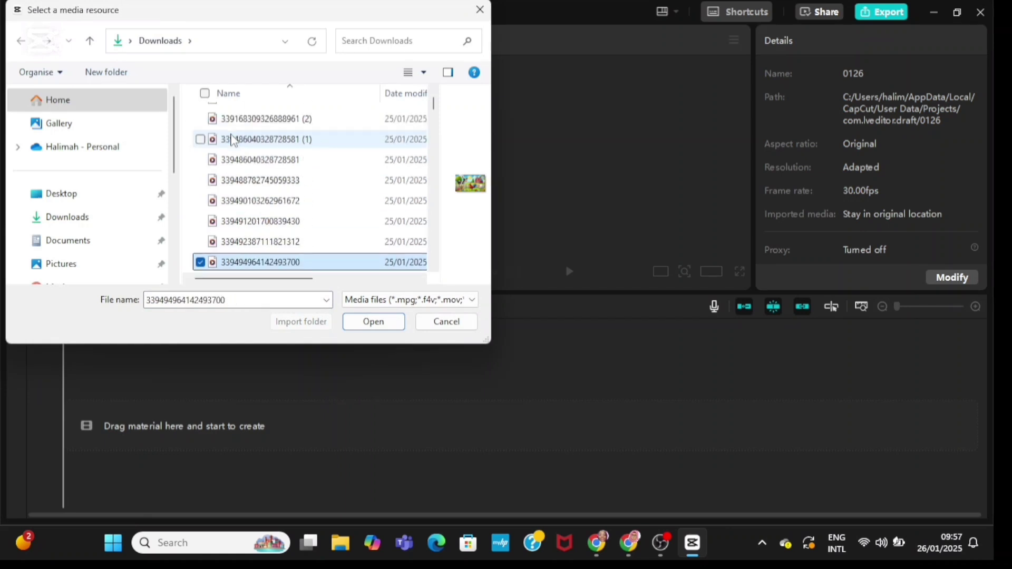
pyautogui.press('Up')
pyautogui.press('Up')
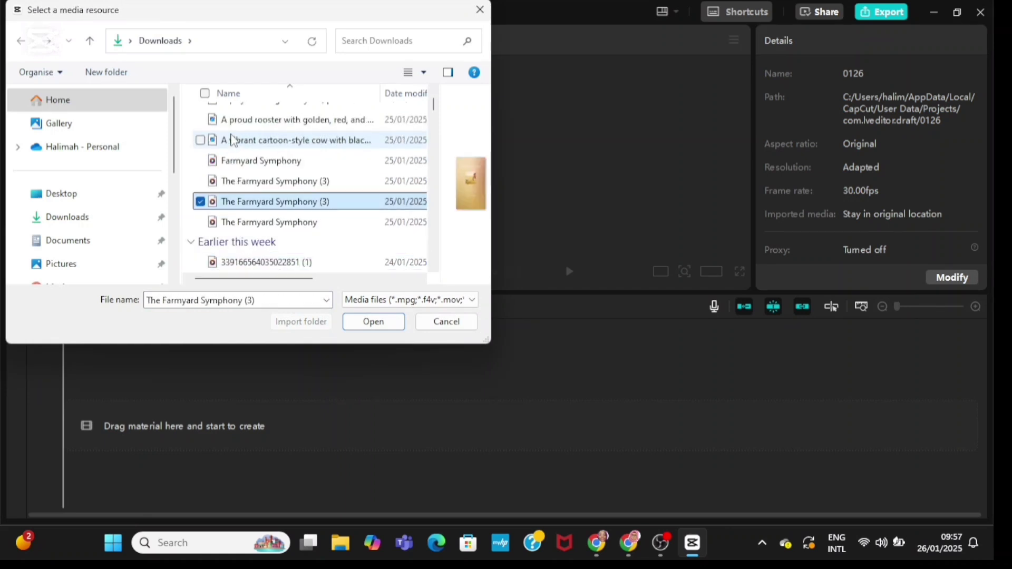
pyautogui.click(370, 325)
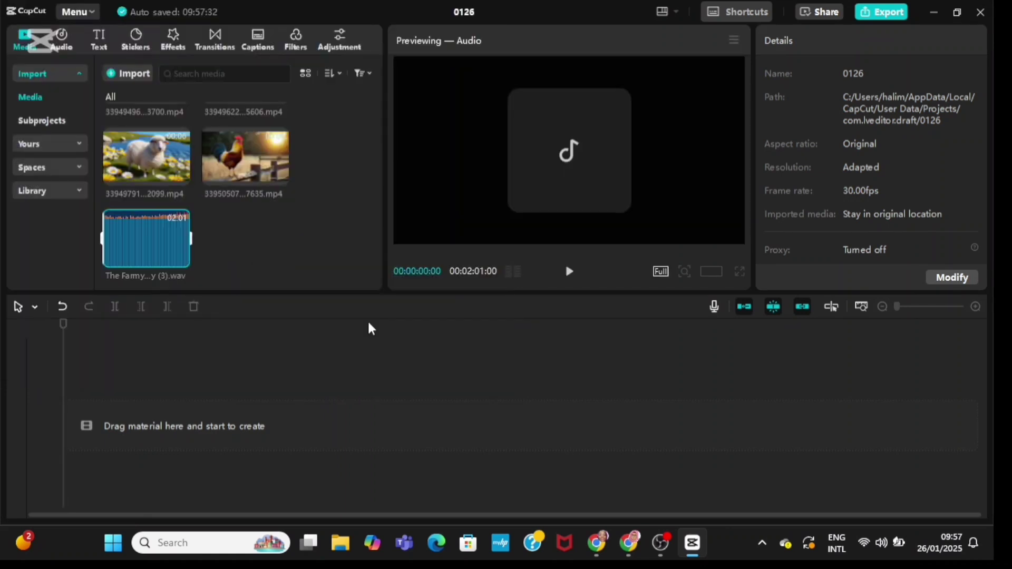
pyautogui.moveTo(191, 256); pyautogui.dragTo(100, 432)
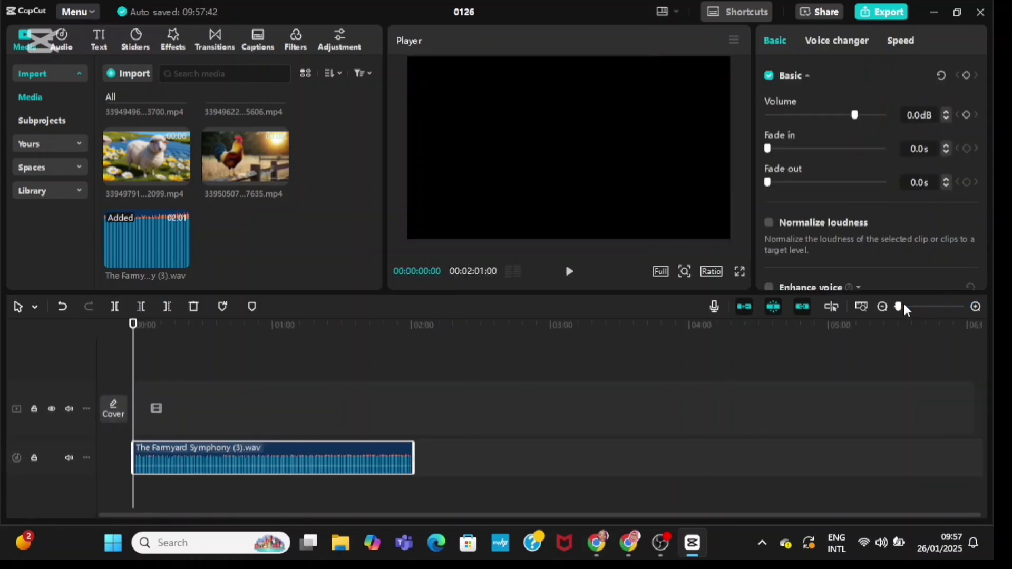
# - Place the farmyard animals clip at the start of the video track above the song and play it
pyautogui.moveTo(899, 307); pyautogui.dragTo(906, 306)
pyautogui.moveTo(379, 247); pyautogui.dragTo(384, 86)
pyautogui.click(128, 139)
pyautogui.moveTo(128, 139); pyautogui.dragTo(141, 406)
pyautogui.moveTo(204, 410); pyautogui.dragTo(204, 410)
pyautogui.click(569, 272)
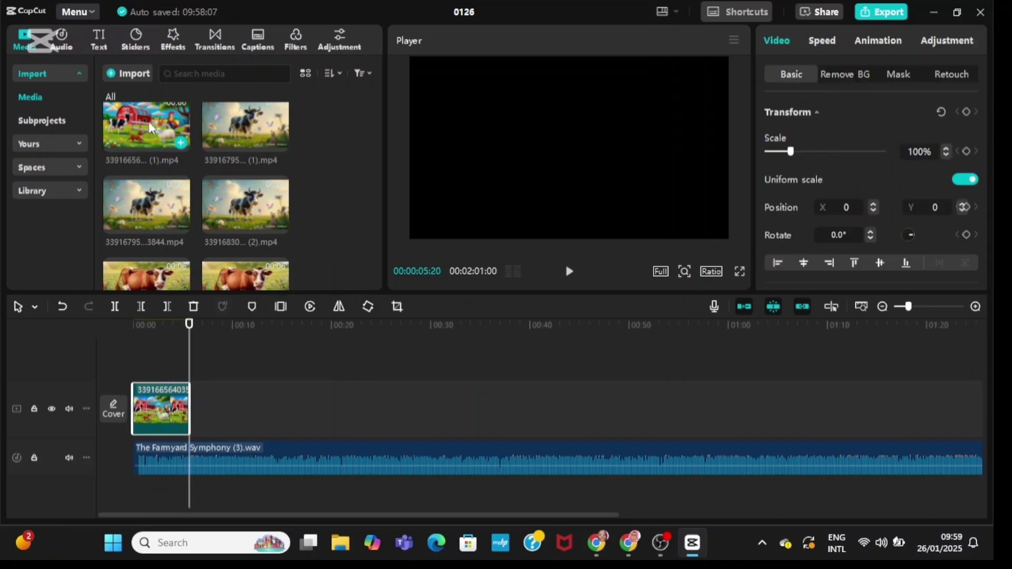
# - Append three more copies of the farmyard animals clip end to end, playing each against the song
pyautogui.moveTo(158, 131); pyautogui.dragTo(193, 413)
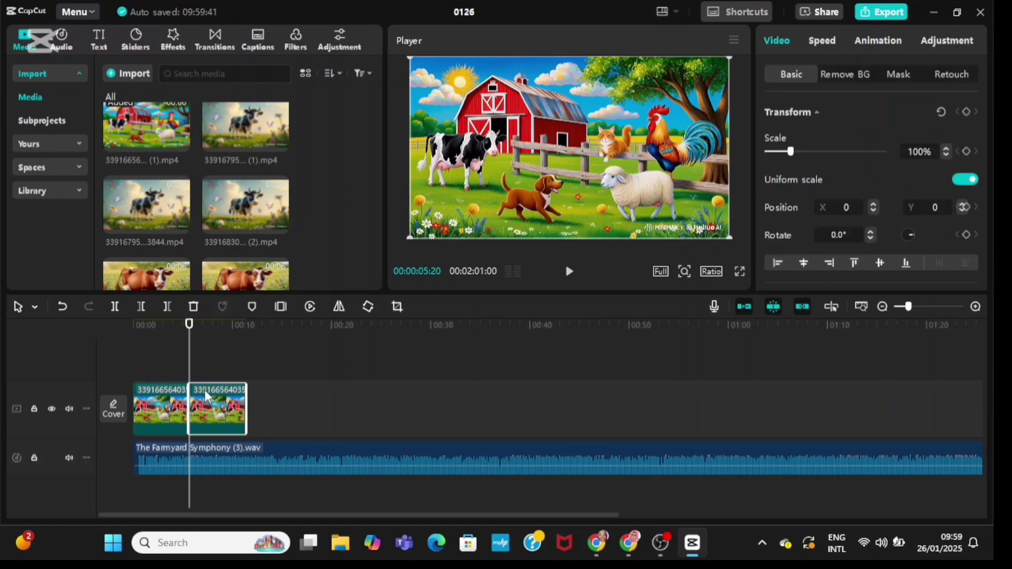
pyautogui.click(569, 272)
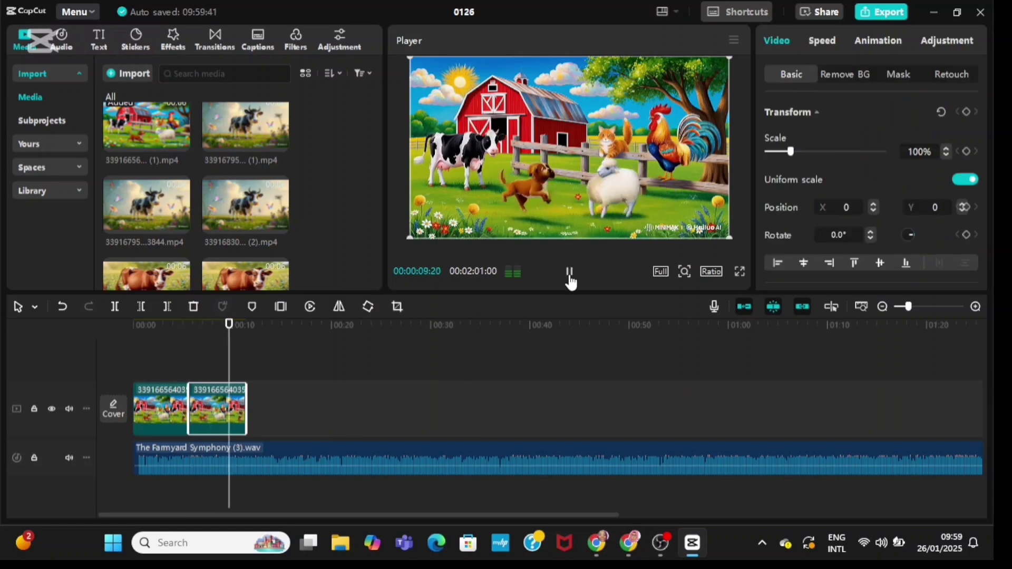
pyautogui.click(569, 272)
pyautogui.moveTo(152, 132); pyautogui.dragTo(254, 415)
pyautogui.click(569, 272)
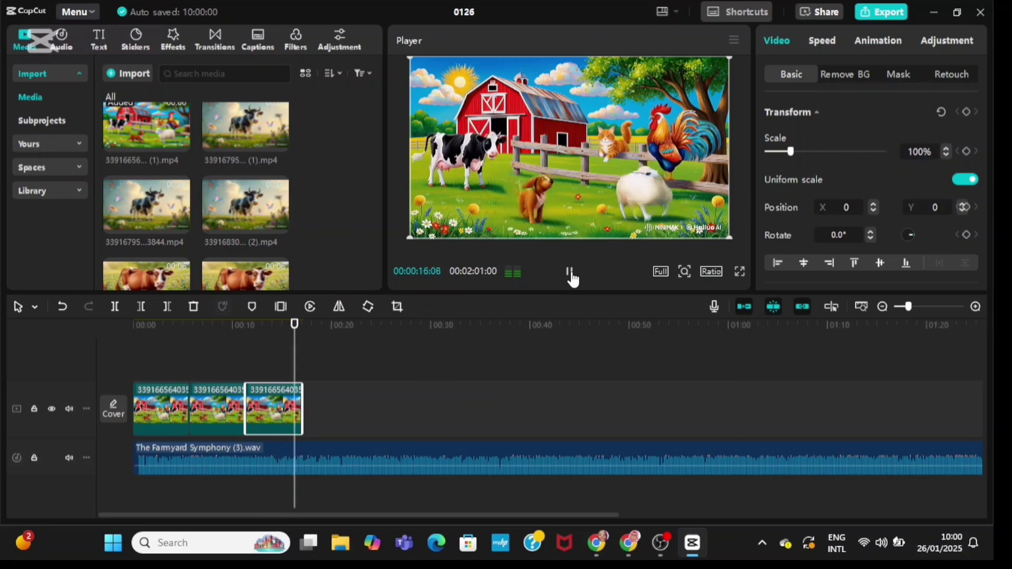
pyautogui.moveTo(158, 136); pyautogui.dragTo(310, 419)
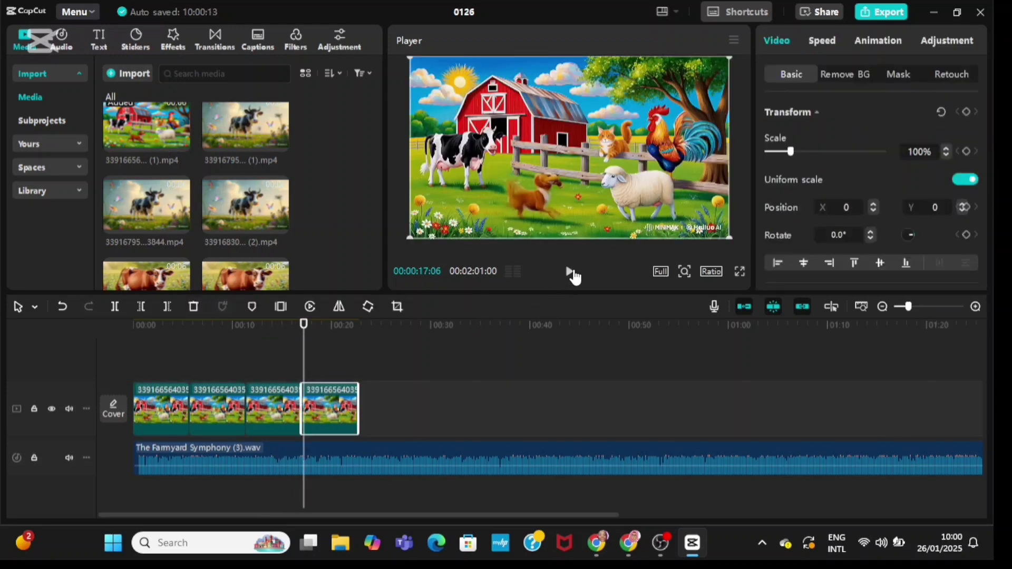
pyautogui.click(569, 273)
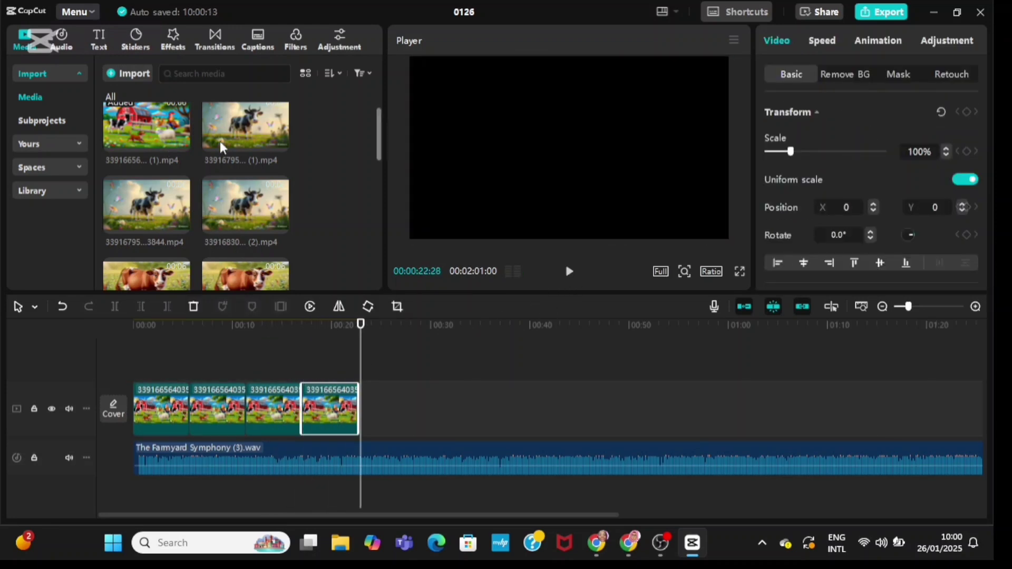
# - Add two copies of the black-and-white cow clip ending in (1) after the farmyard clips and play them
pyautogui.click(233, 115)
pyautogui.moveTo(233, 115); pyautogui.dragTo(387, 411)
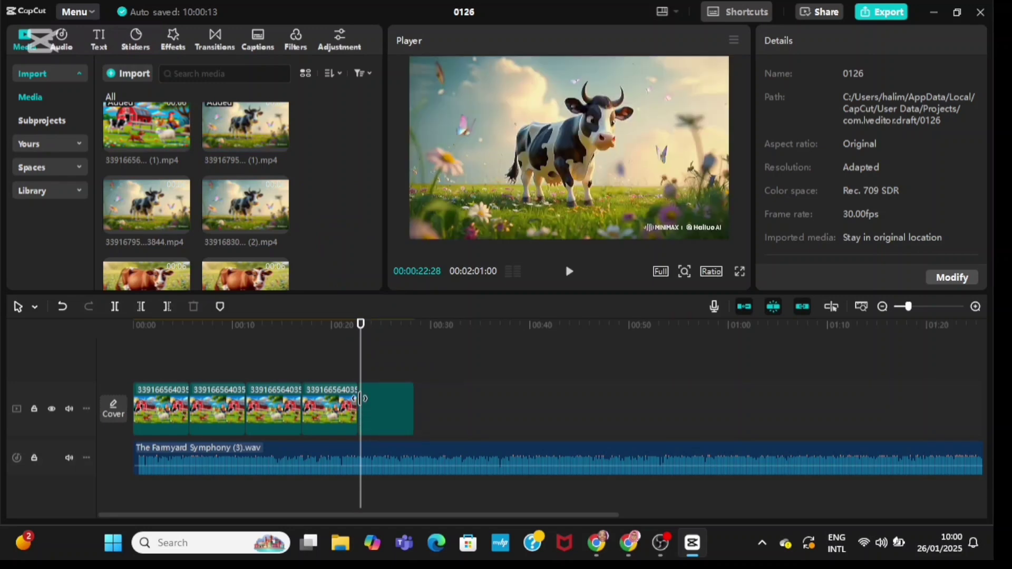
pyautogui.click(569, 272)
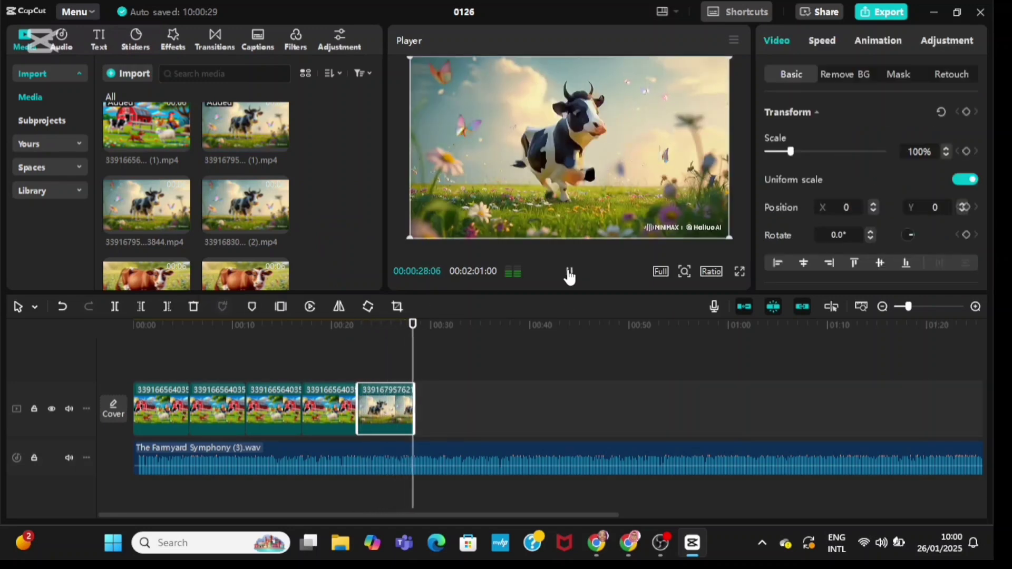
pyautogui.moveTo(253, 132); pyautogui.dragTo(445, 406)
pyautogui.click(569, 271)
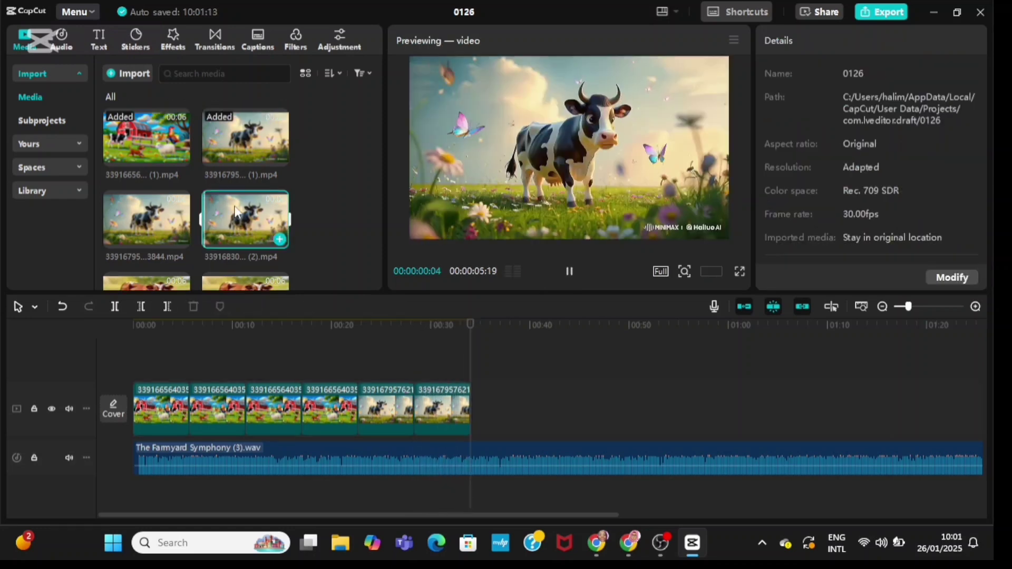
# - Append the cow clip ending in (2) and shorten it to end at 00:00:36:21
pyautogui.moveTo(245, 218); pyautogui.dragTo(497, 404)
pyautogui.click(568, 272)
pyautogui.click(568, 272)
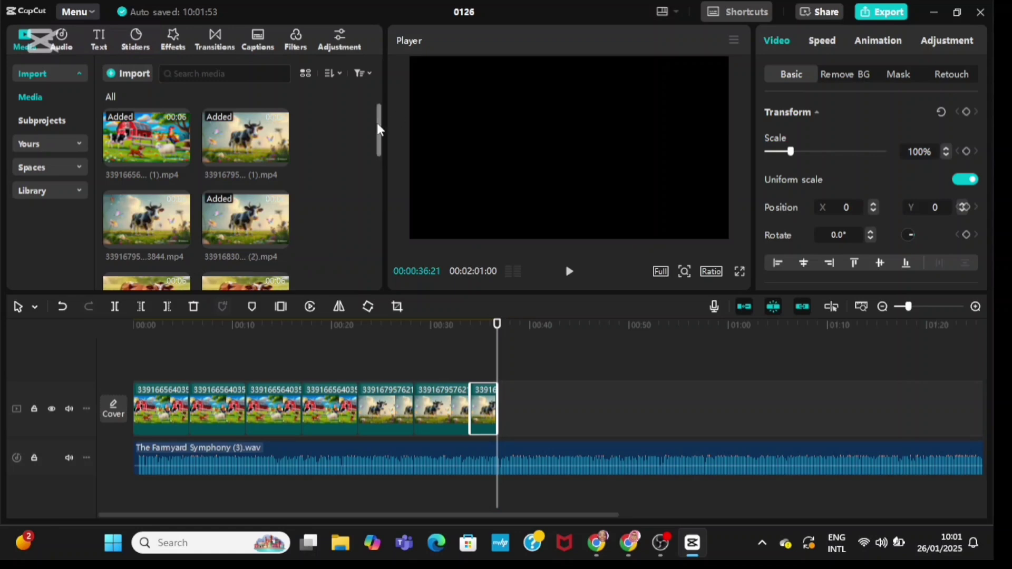
# - Append three copies of the running brown dog clip after the cow clips, playing each against the song
pyautogui.moveTo(379, 130); pyautogui.dragTo(380, 229)
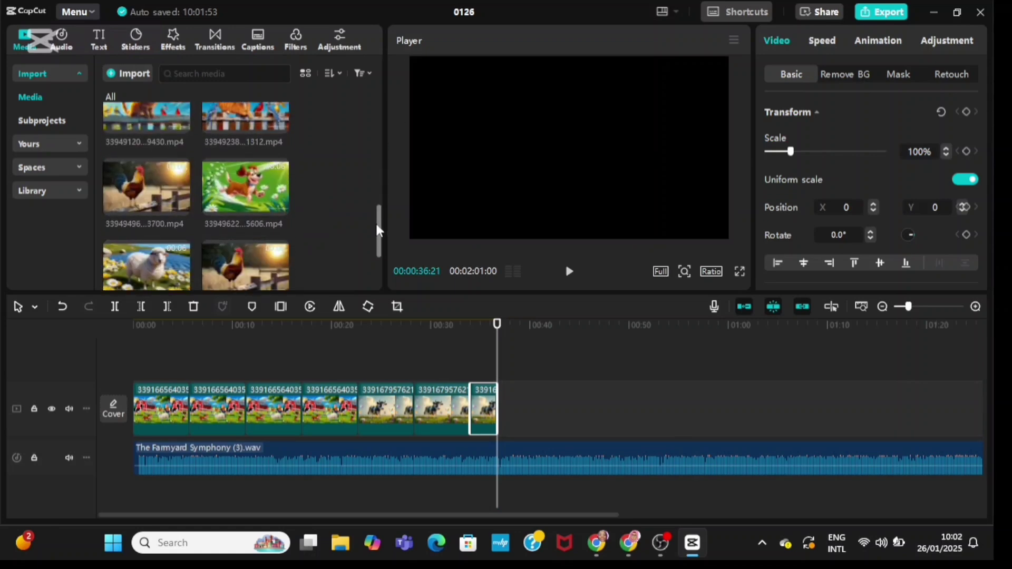
pyautogui.moveTo(245, 187); pyautogui.dragTo(511, 412)
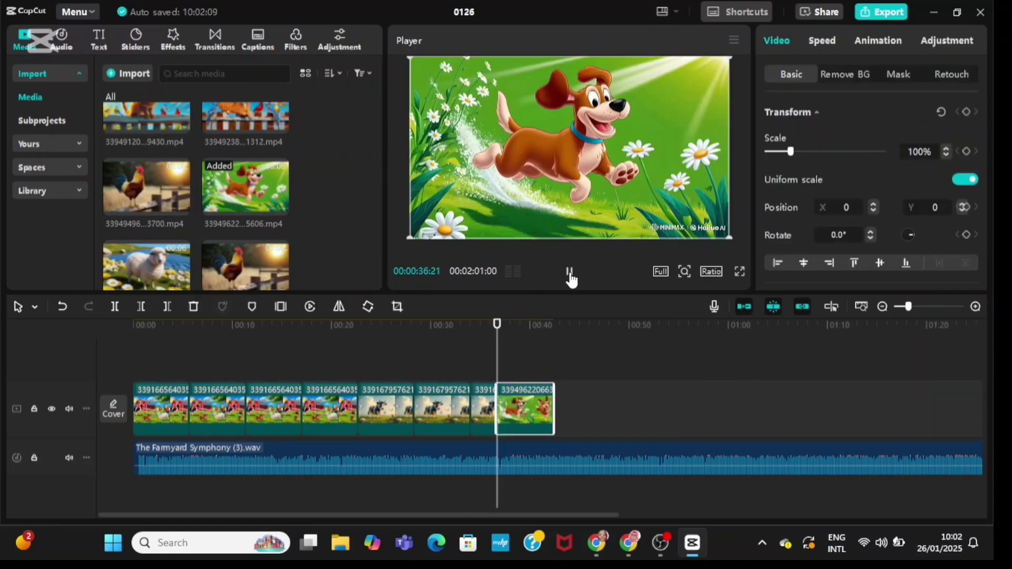
pyautogui.click(569, 272)
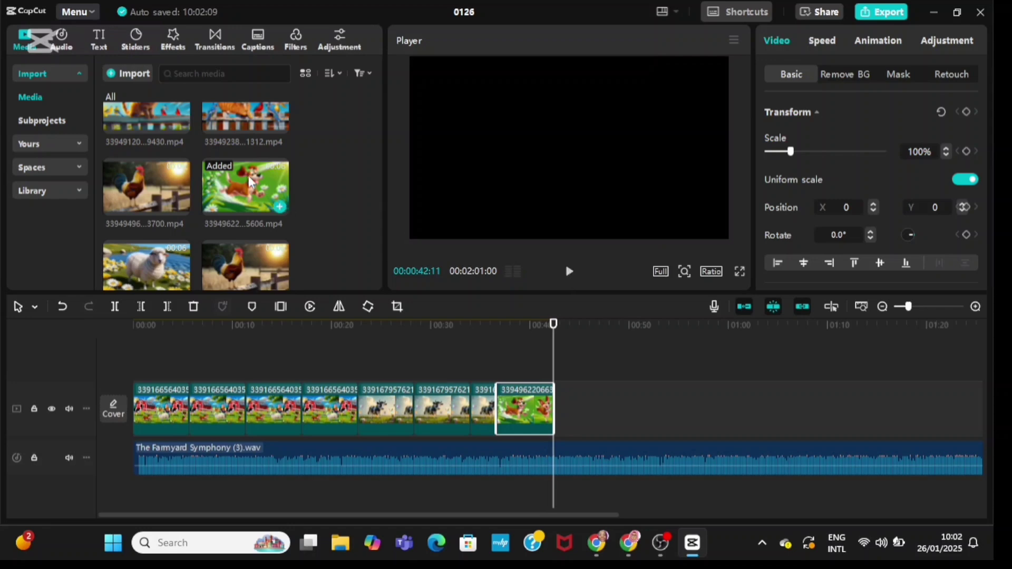
pyautogui.moveTo(250, 183); pyautogui.dragTo(566, 407)
pyautogui.click(569, 271)
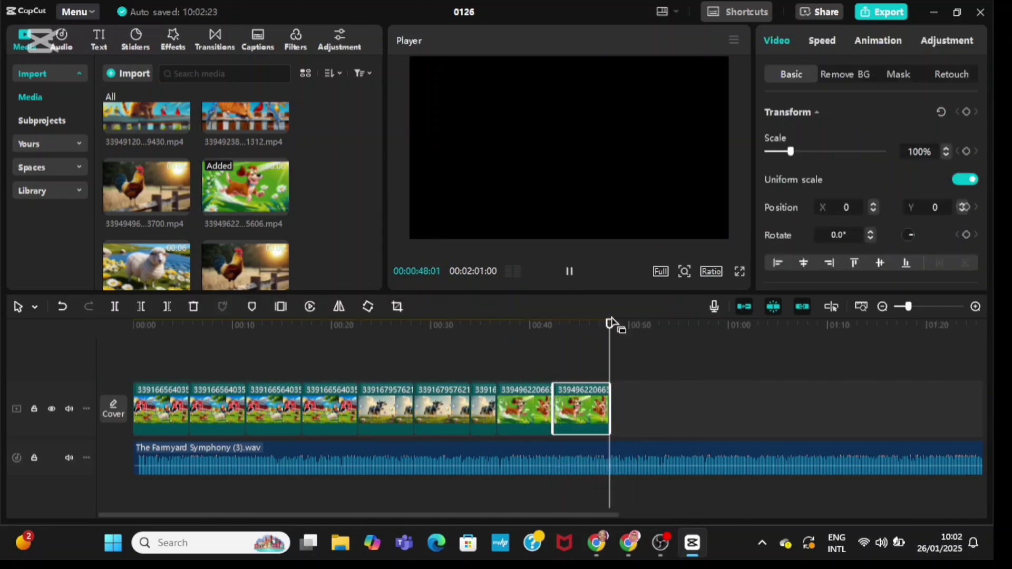
pyautogui.moveTo(245, 187); pyautogui.dragTo(569, 408)
pyautogui.click(569, 271)
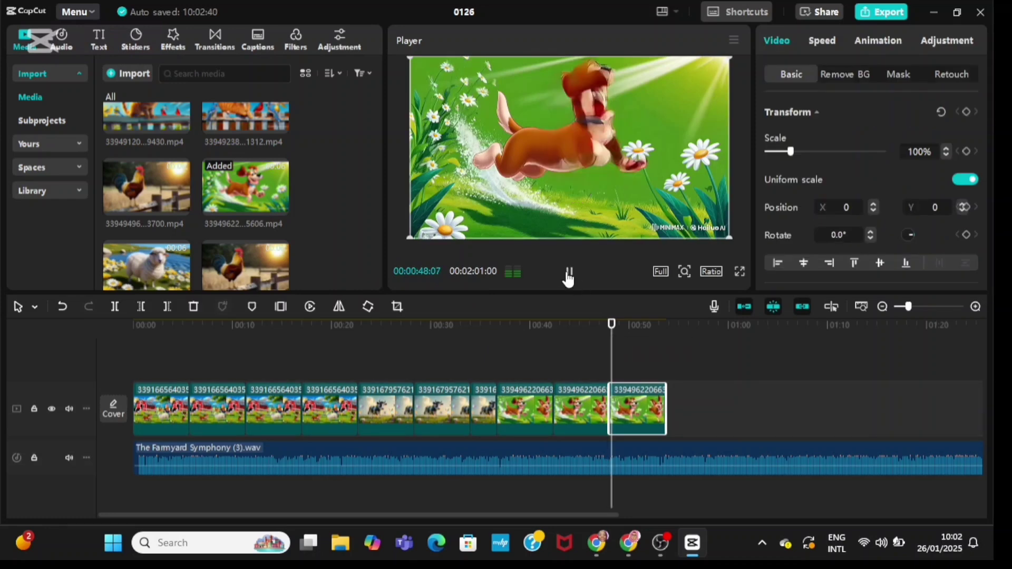
# - Append the orange cat clip ending in 1312 after the third dog clip and play the assembled timeline from the start
pyautogui.moveTo(378, 220); pyautogui.dragTo(378, 197)
pyautogui.moveTo(241, 258); pyautogui.dragTo(677, 414)
pyautogui.click(569, 273)
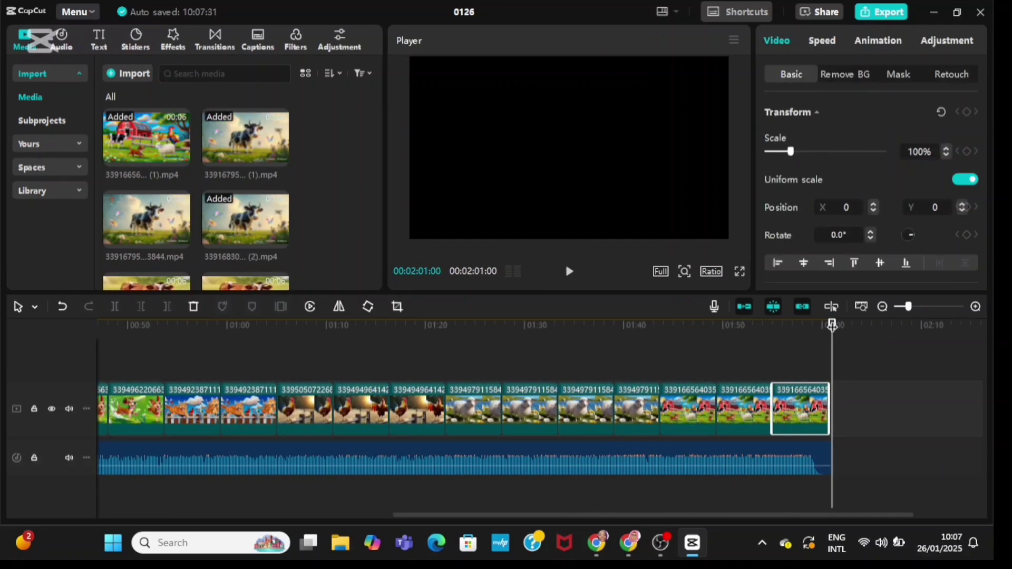
pyautogui.click(569, 271)
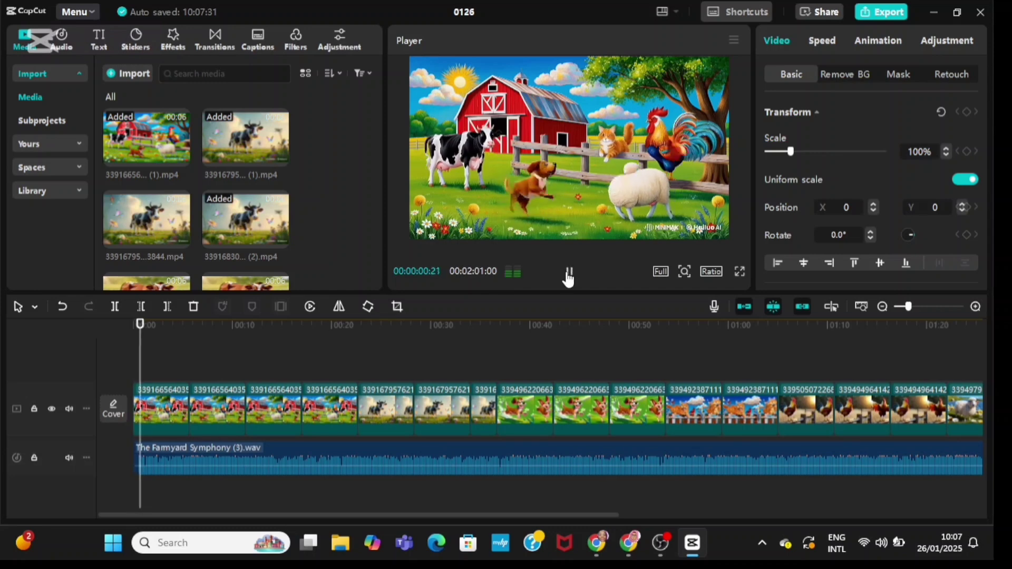